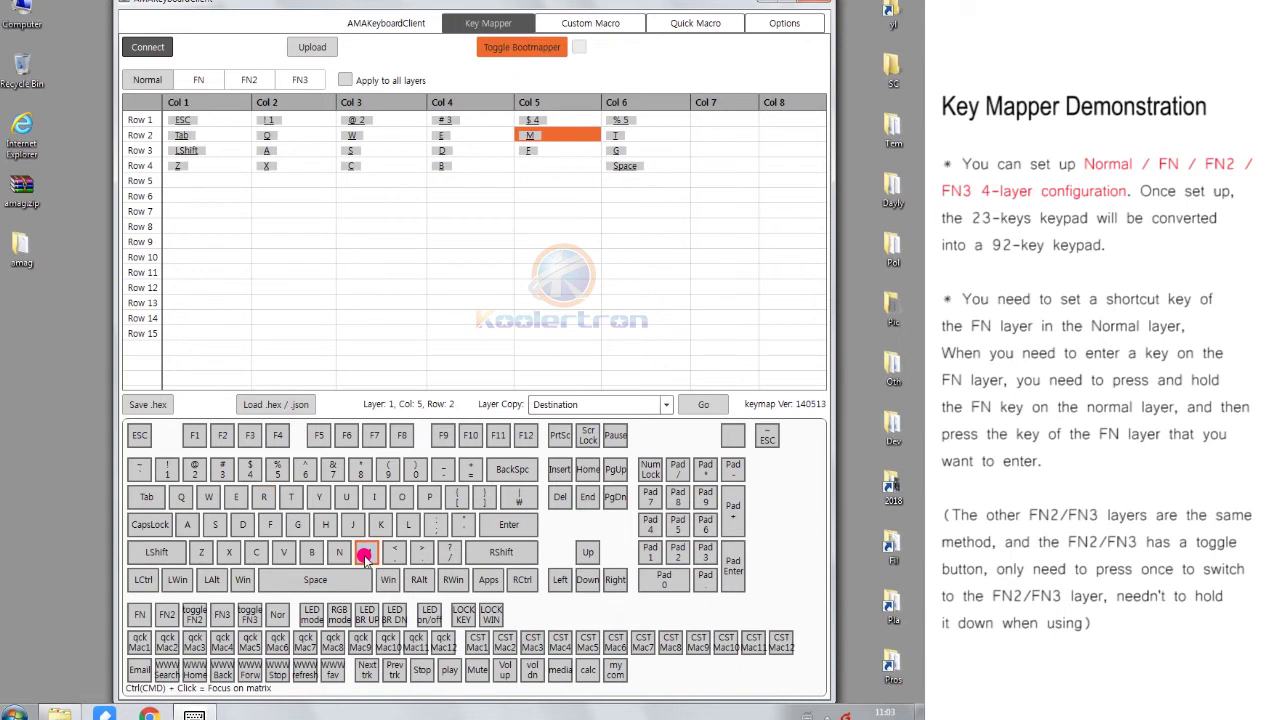
On the Normal layer, assign K to column 6 row 2, calc to column 6 row 3, and my com to column 5 row 3.
click(624, 140)
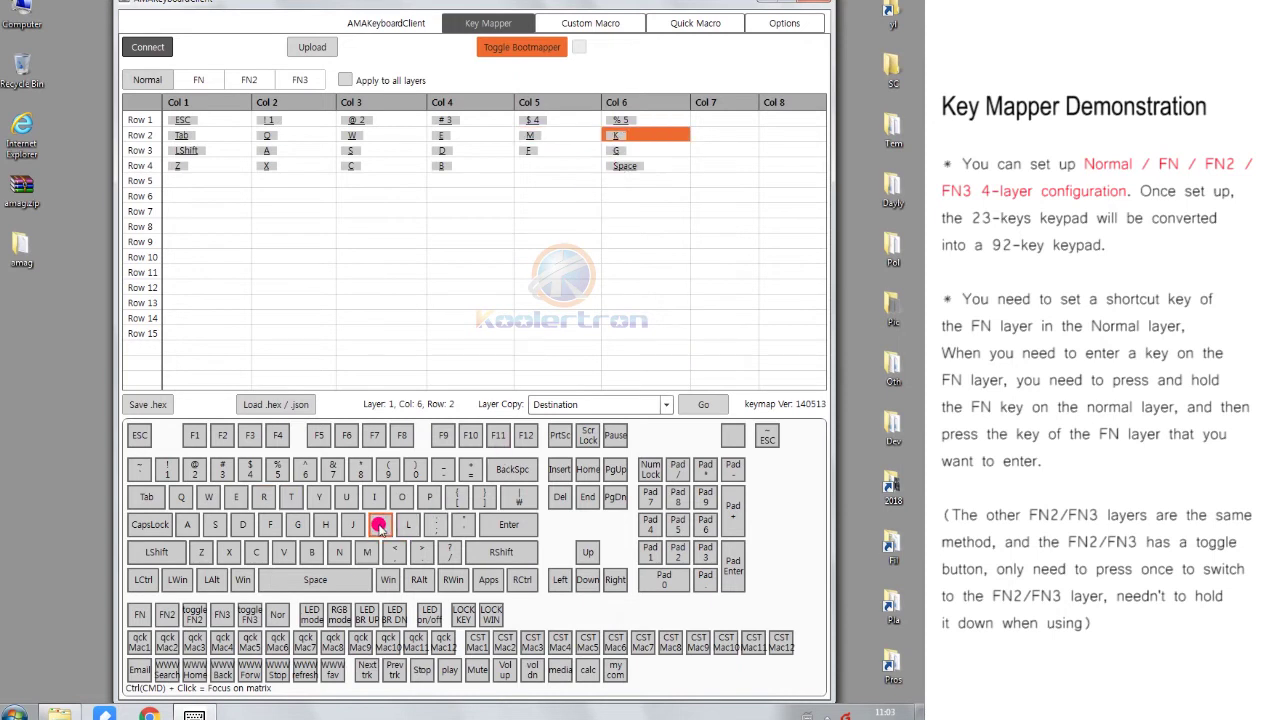
click(640, 150)
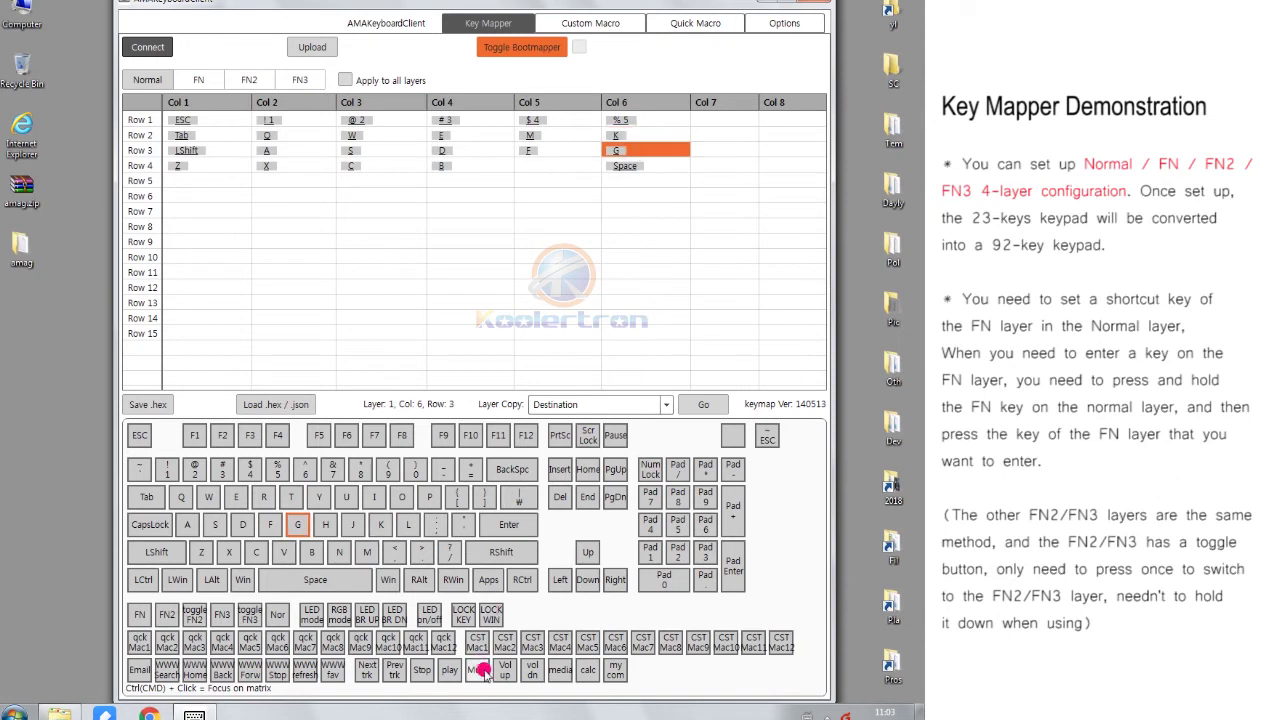
click(587, 670)
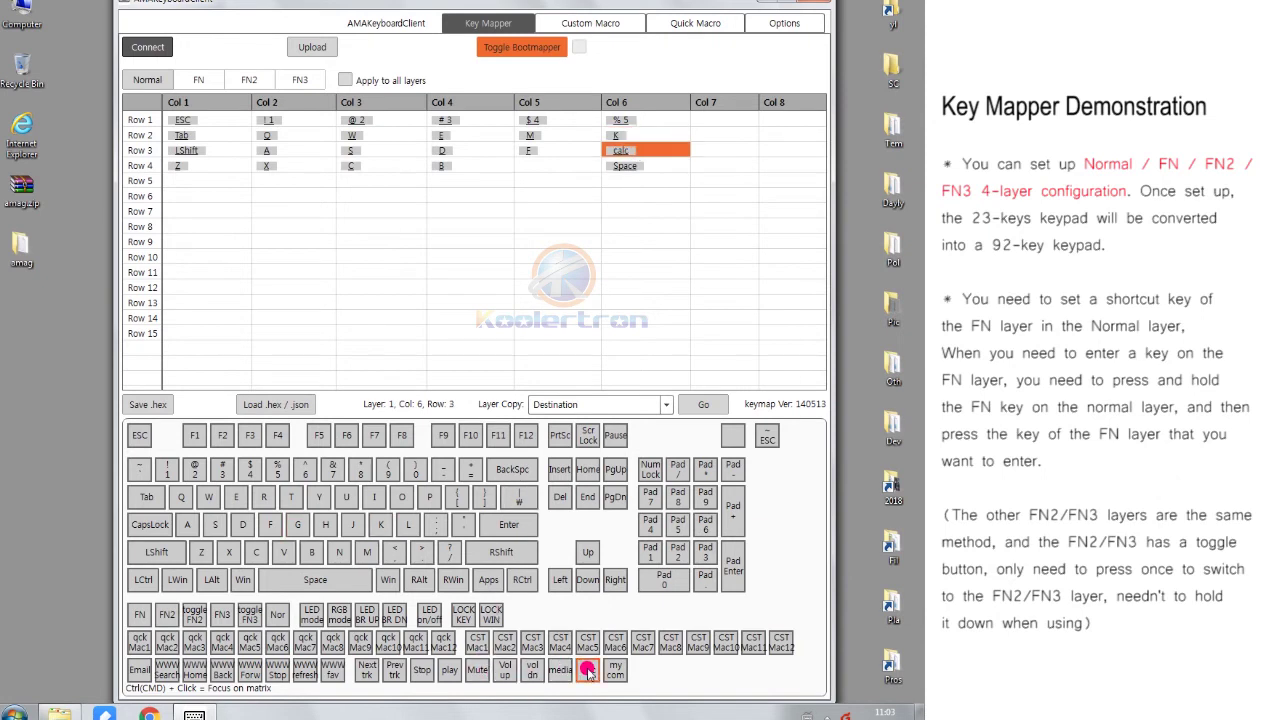
click(545, 152)
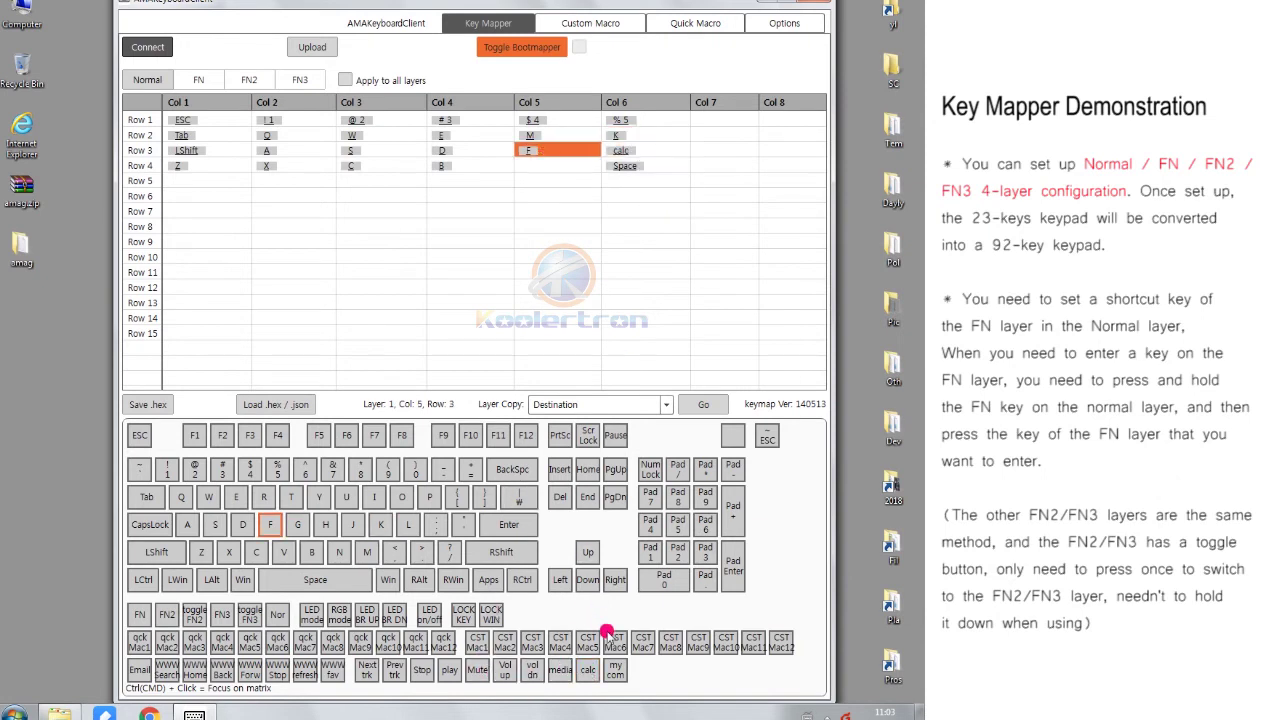
click(615, 671)
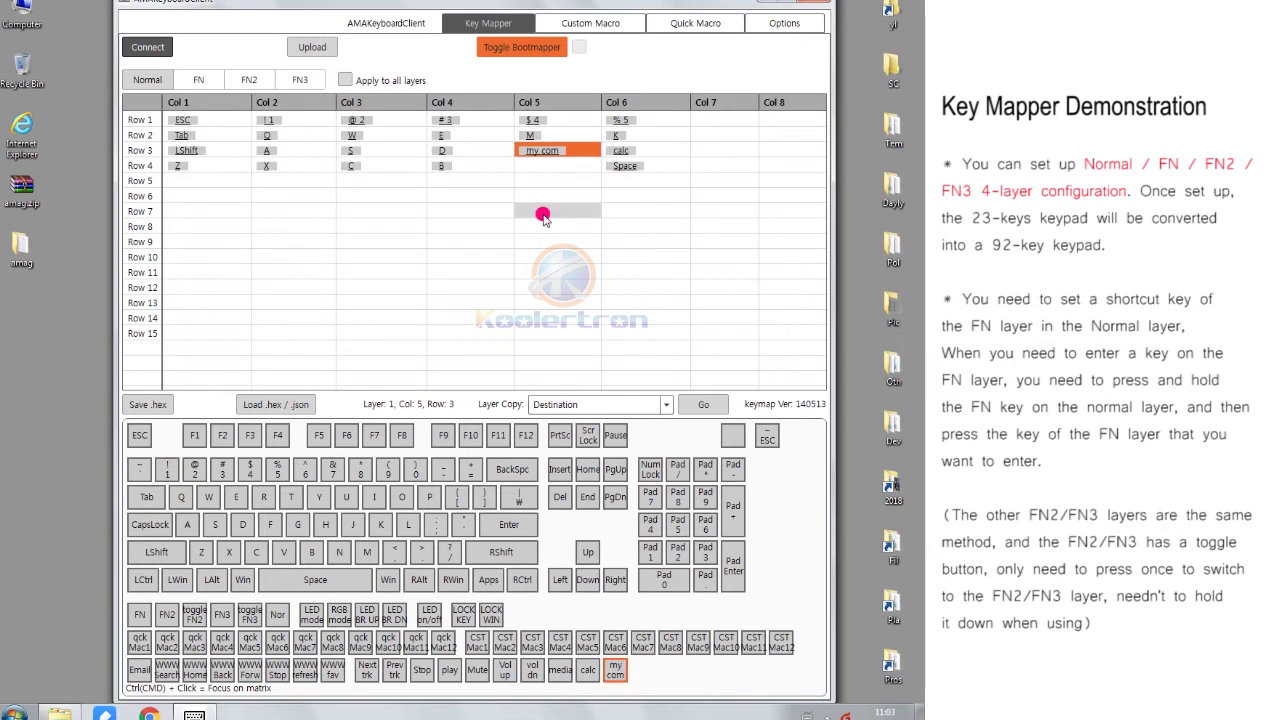
Assign the FN layer key to column 1 row 4 of the Normal layer.
click(190, 166)
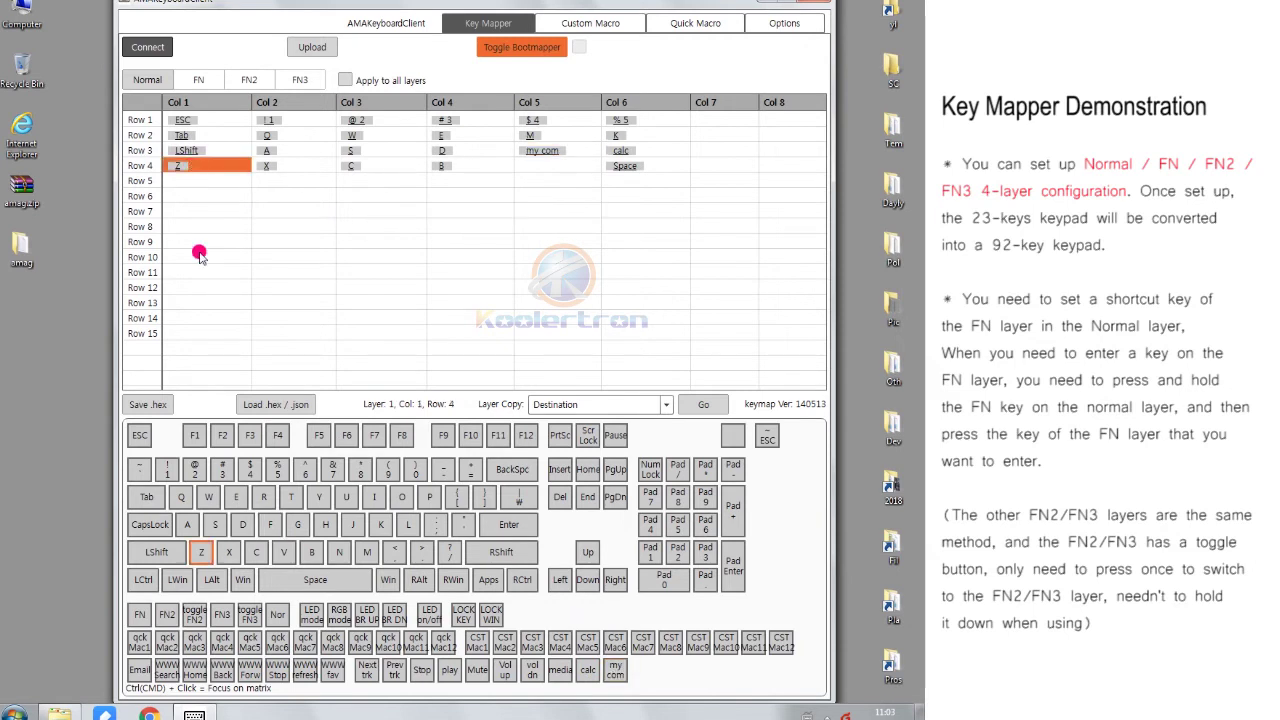
click(140, 615)
click(166, 615)
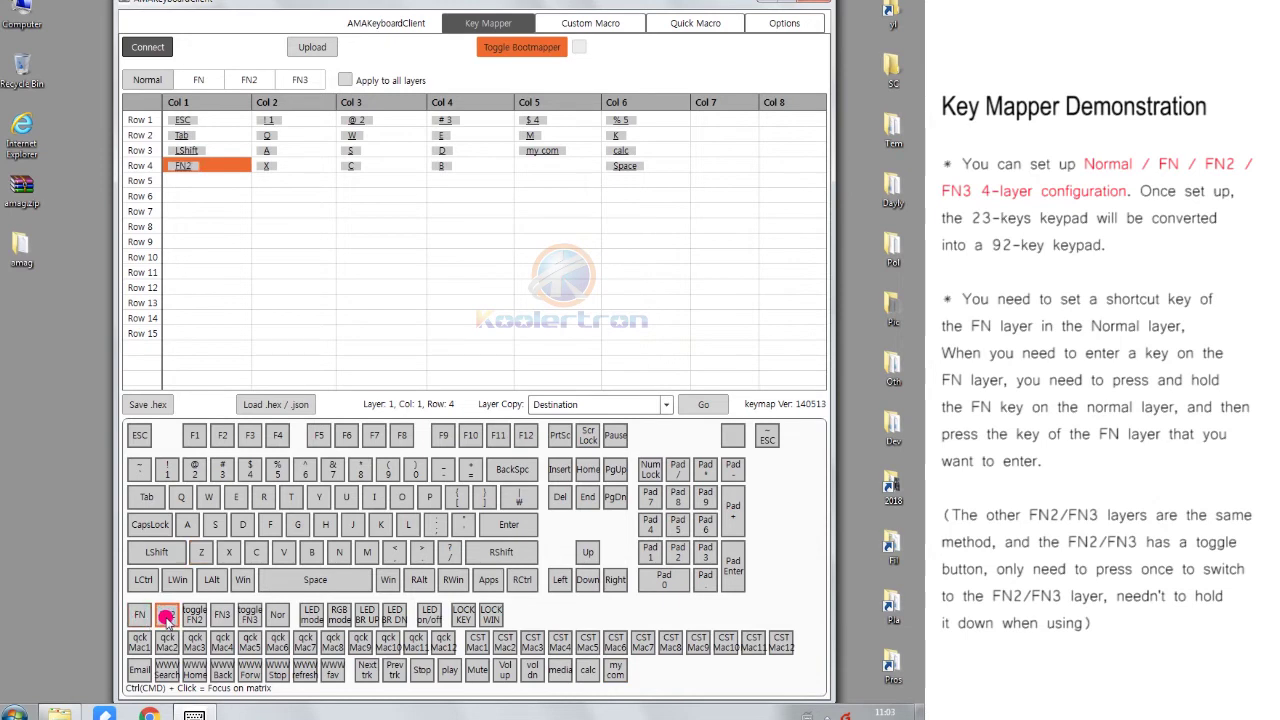
click(140, 615)
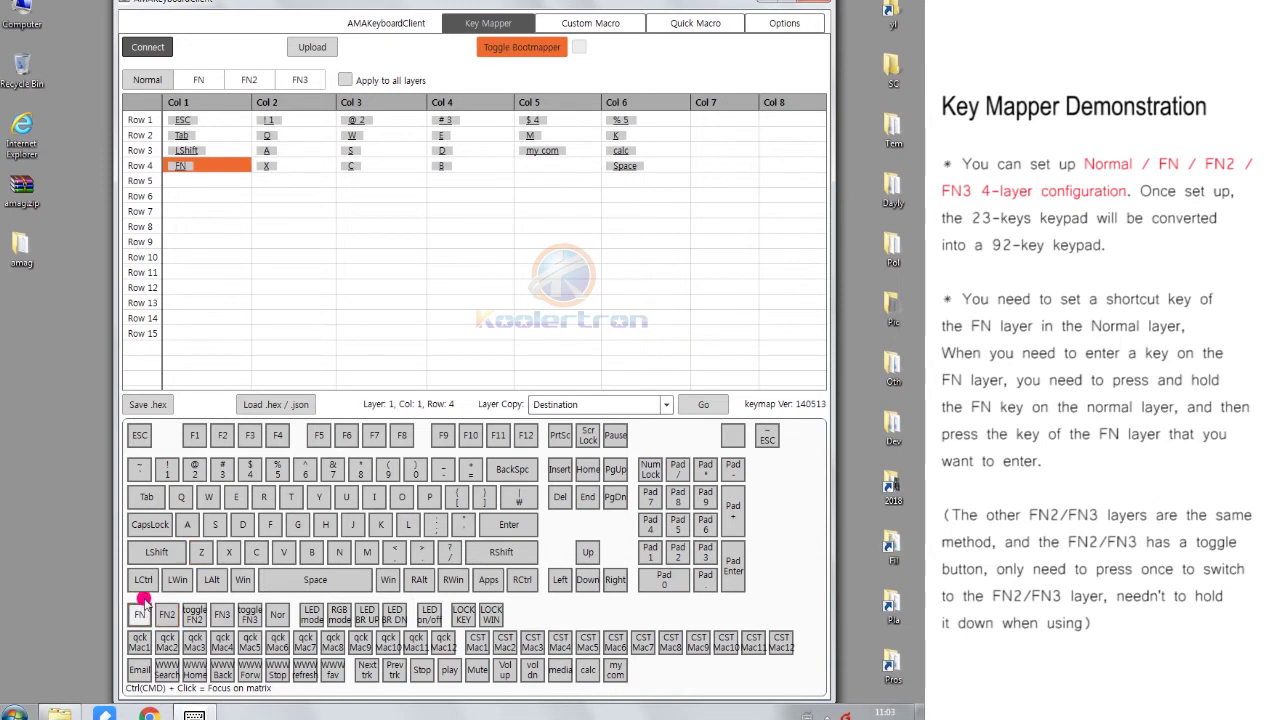
On the FN layer, assign J to column 2 row 2, K to column 1 row 2, and L to column 1 row 4.
click(198, 80)
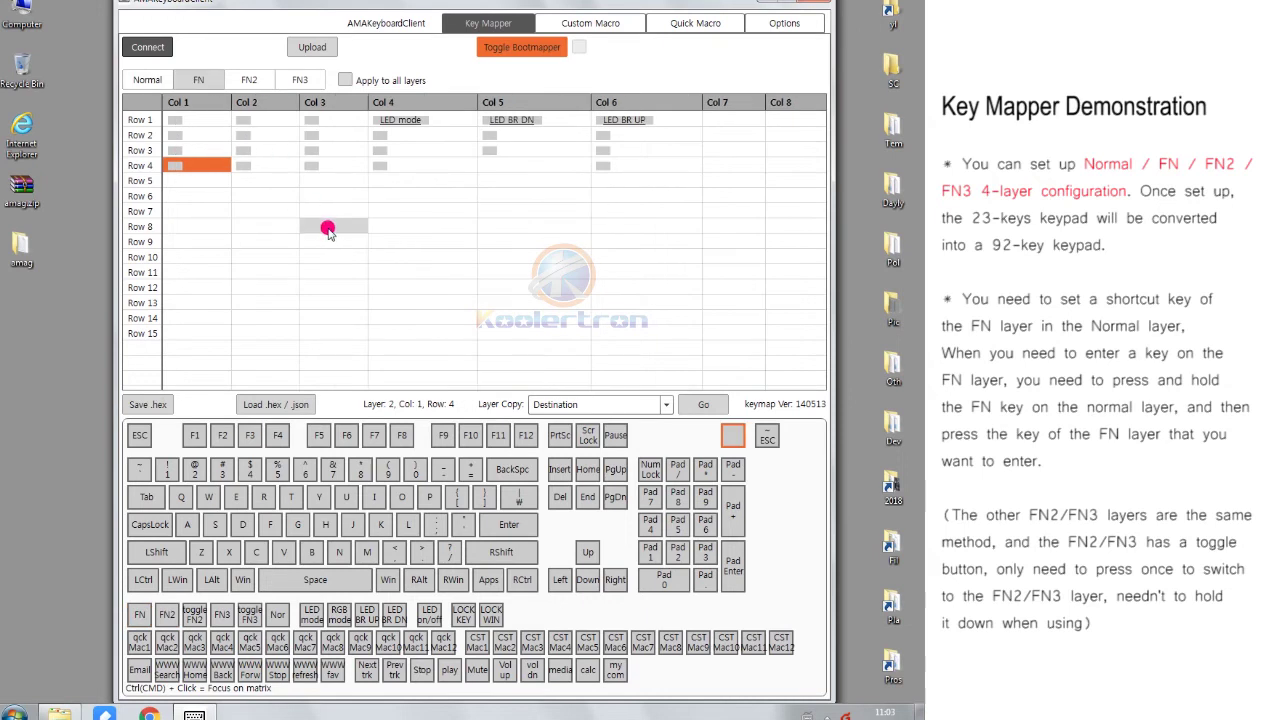
click(245, 137)
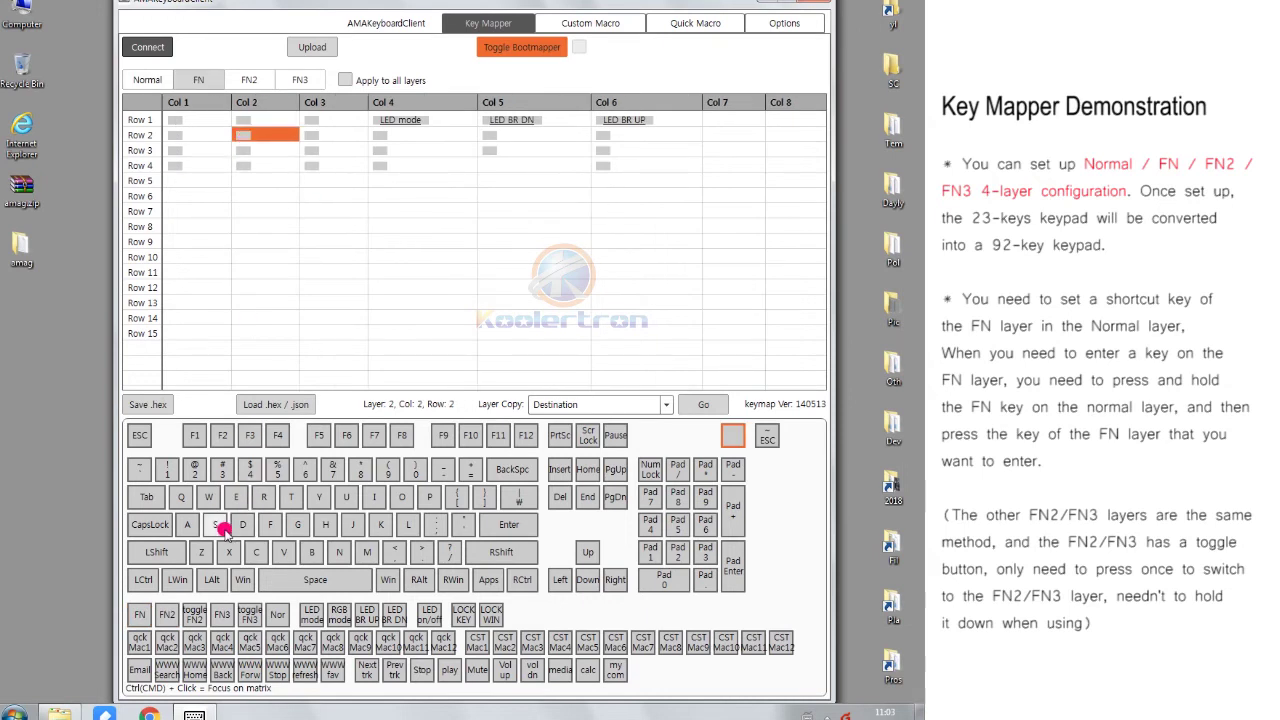
click(352, 524)
click(191, 137)
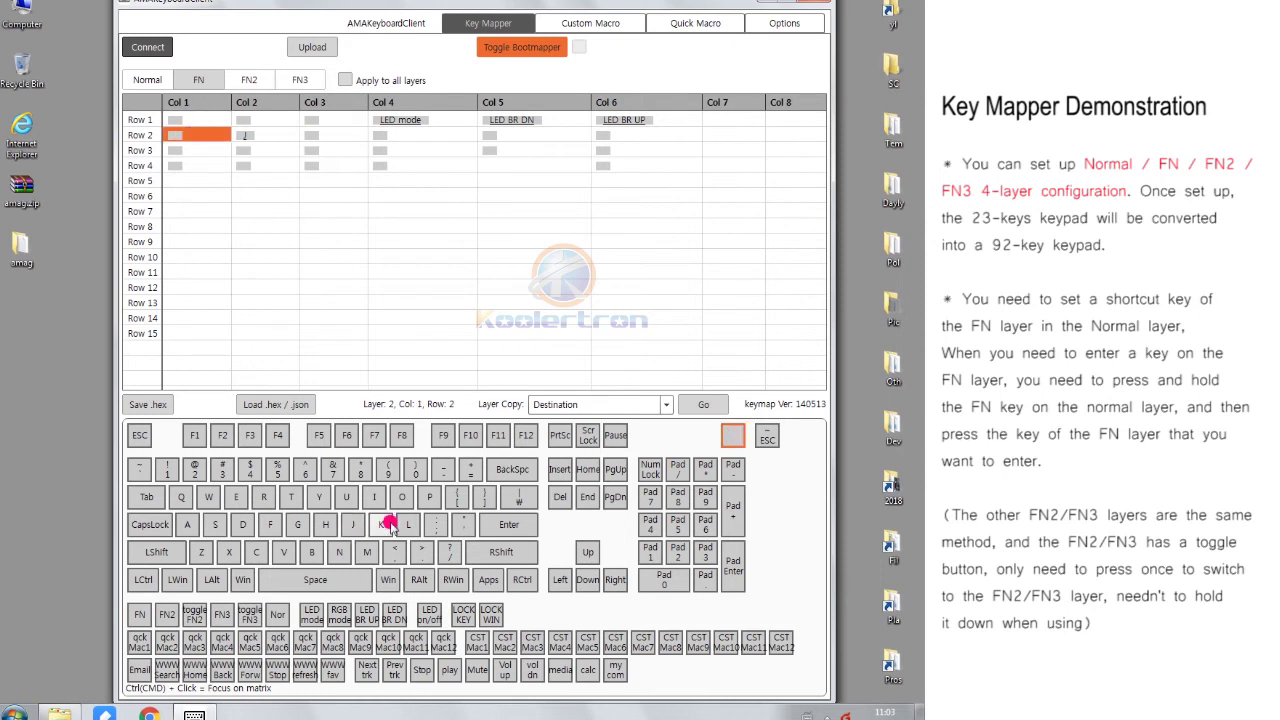
click(380, 524)
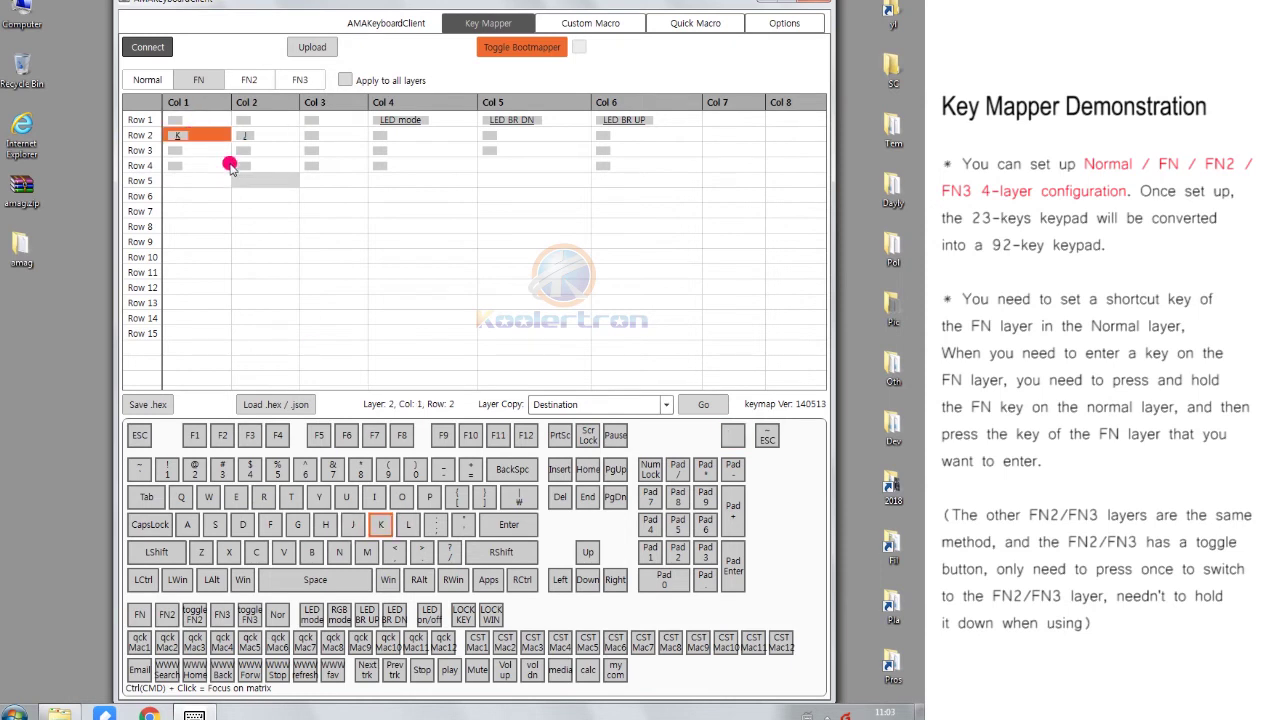
click(178, 165)
click(409, 524)
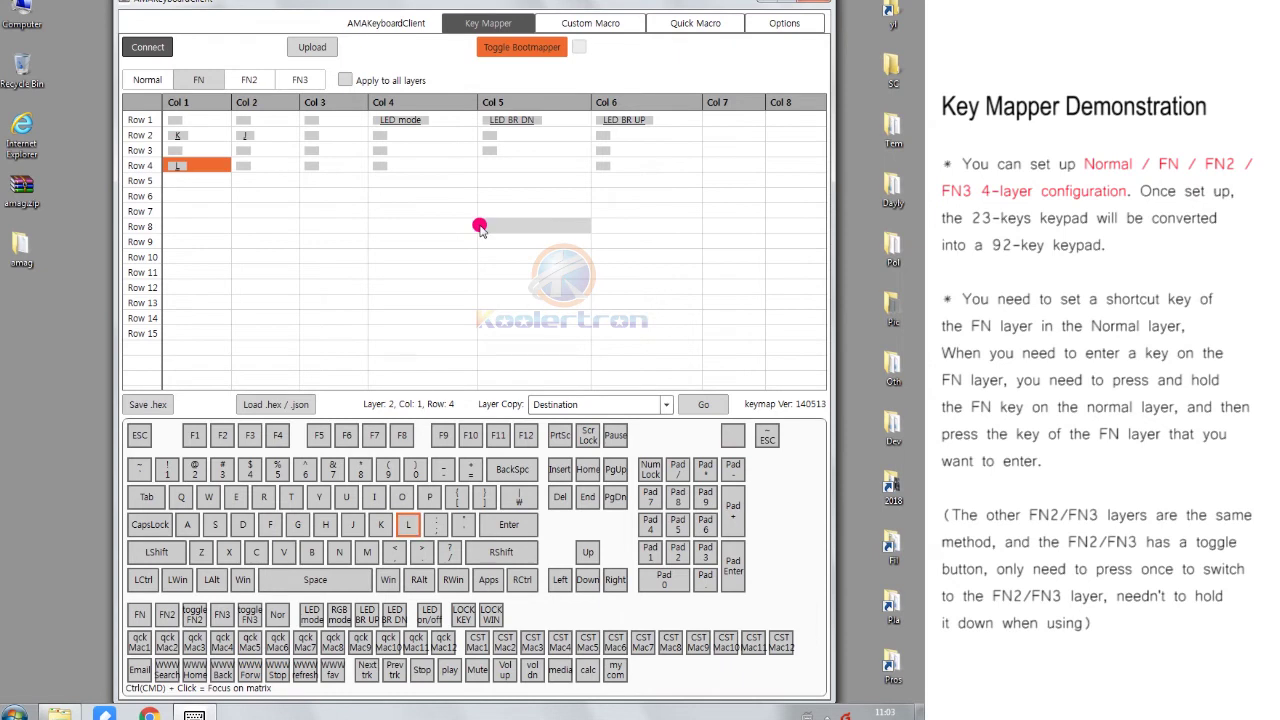
Return to the Normal layer and upload the key map to the keypad, confirming the transfer.
click(152, 80)
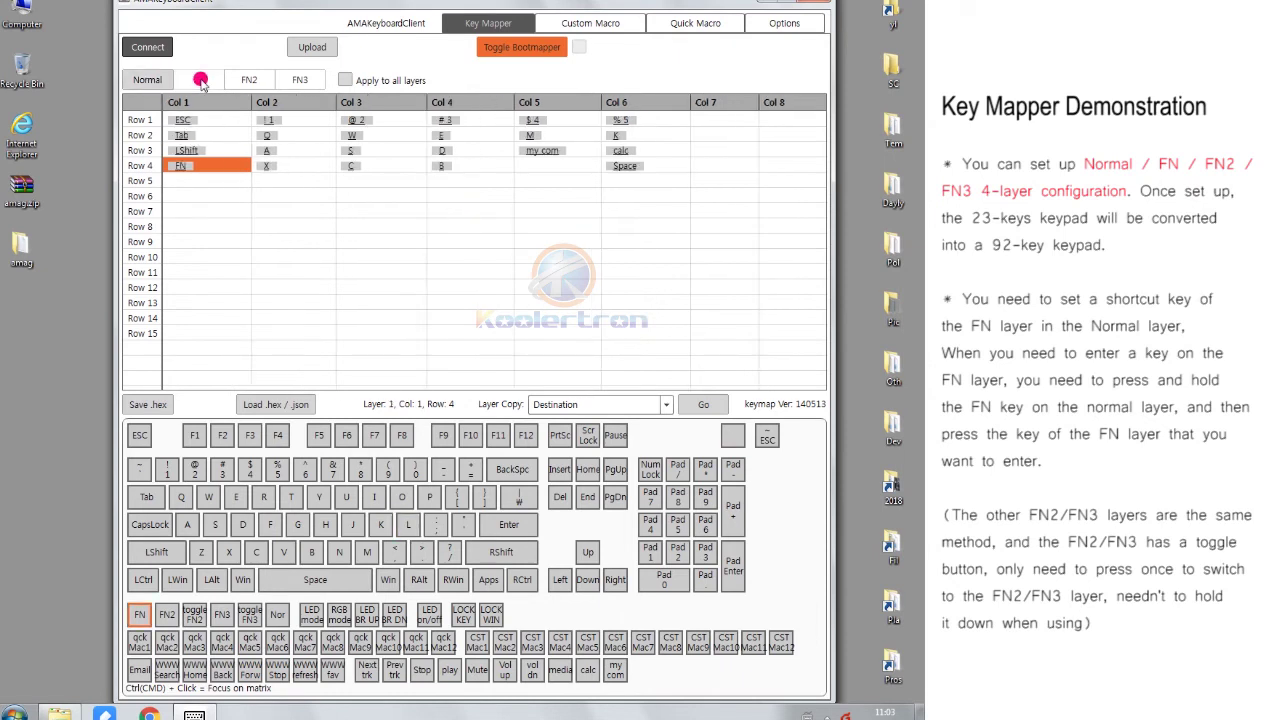
click(308, 50)
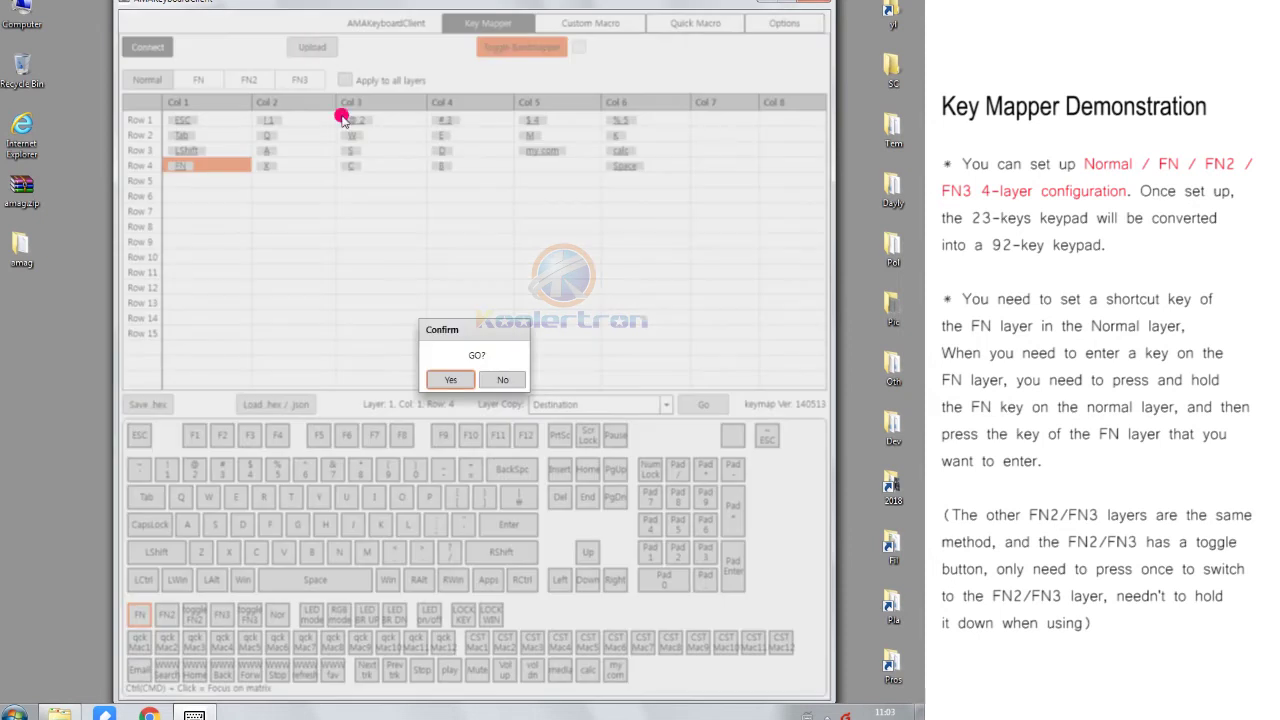
click(451, 380)
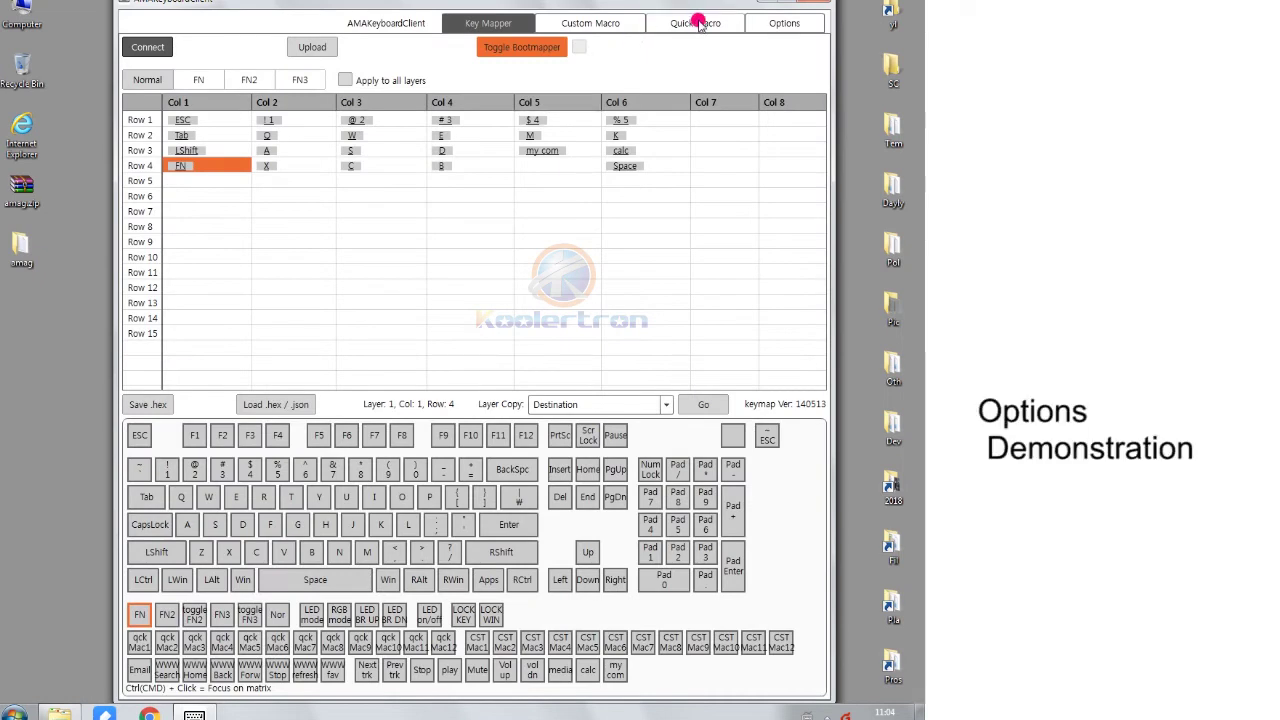
Connect the keypad in the LED options and select the Rainbow mode with the Fading type.
click(782, 23)
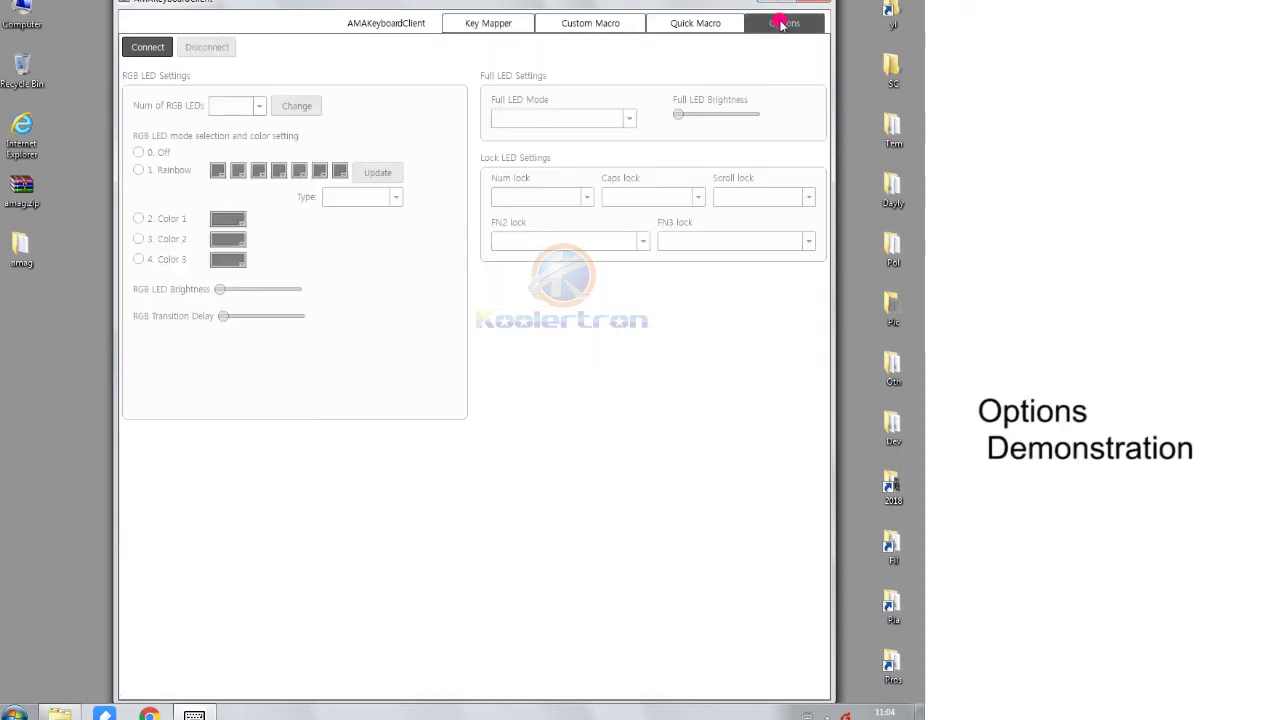
click(148, 49)
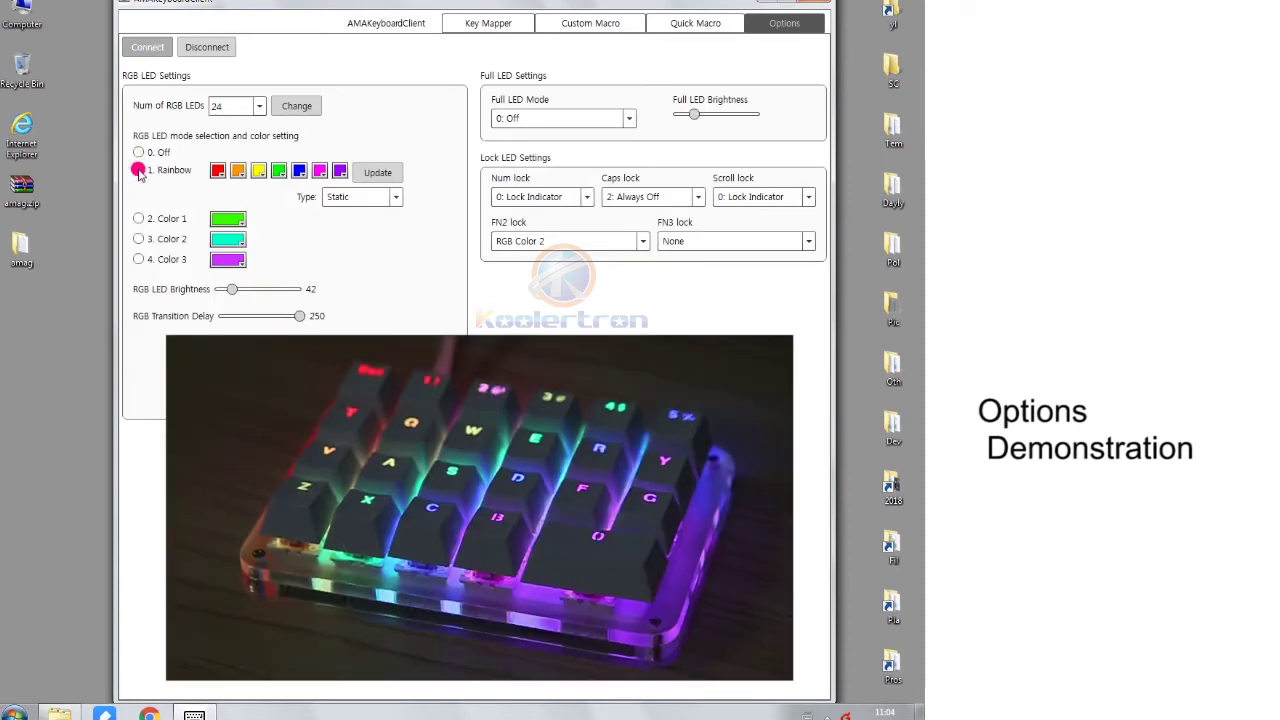
click(383, 199)
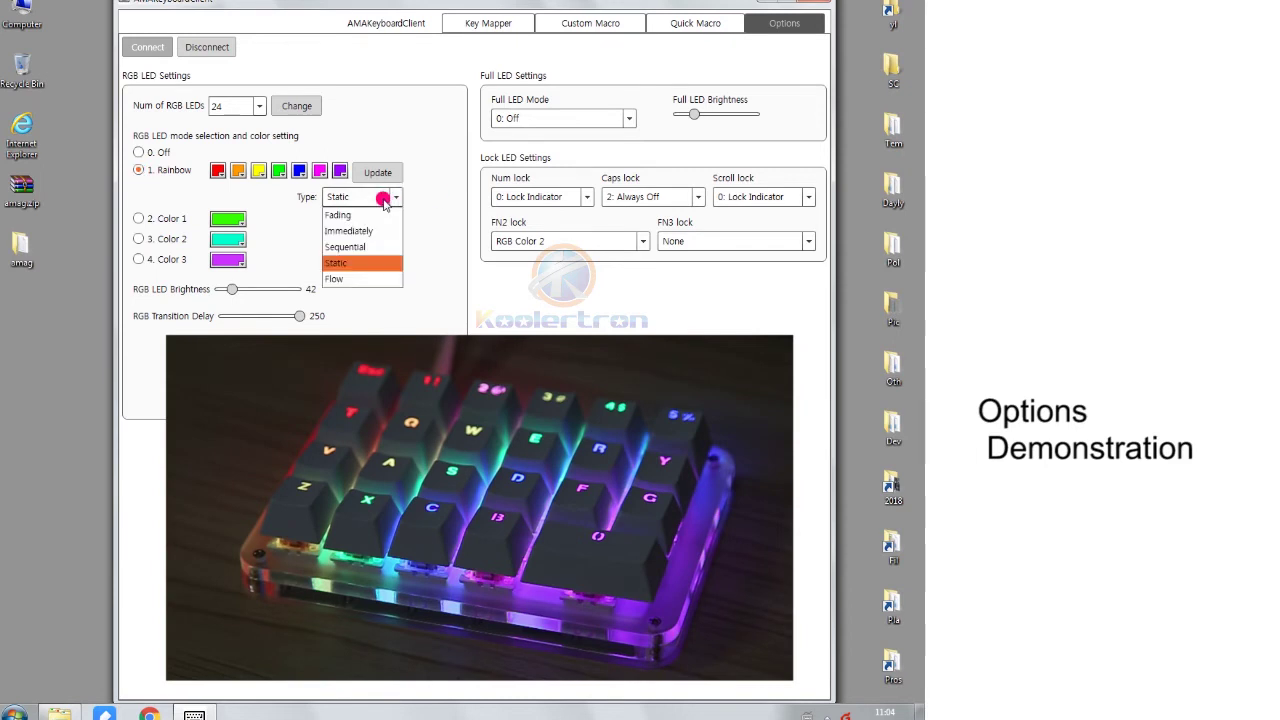
click(373, 214)
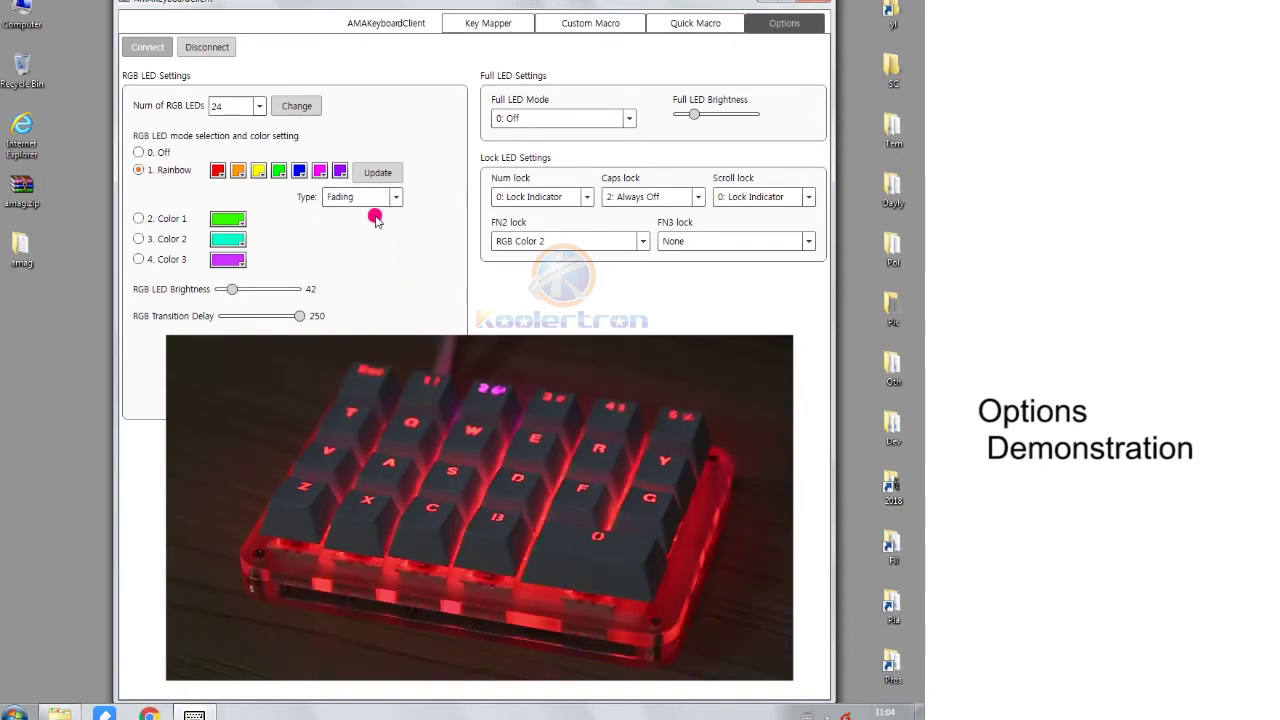
Try the Immediately, Sequential and Static rainbow types in turn, finishing with Flow.
click(370, 199)
click(362, 230)
click(355, 198)
click(360, 247)
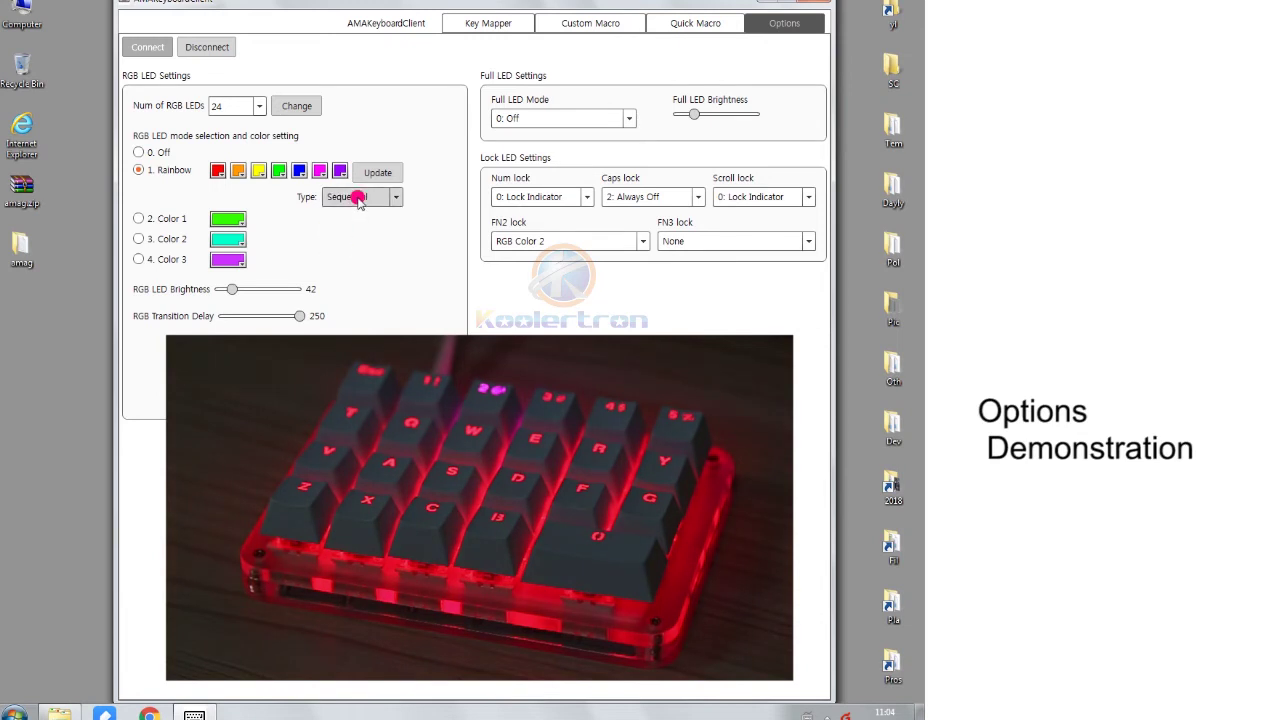
click(357, 196)
click(337, 263)
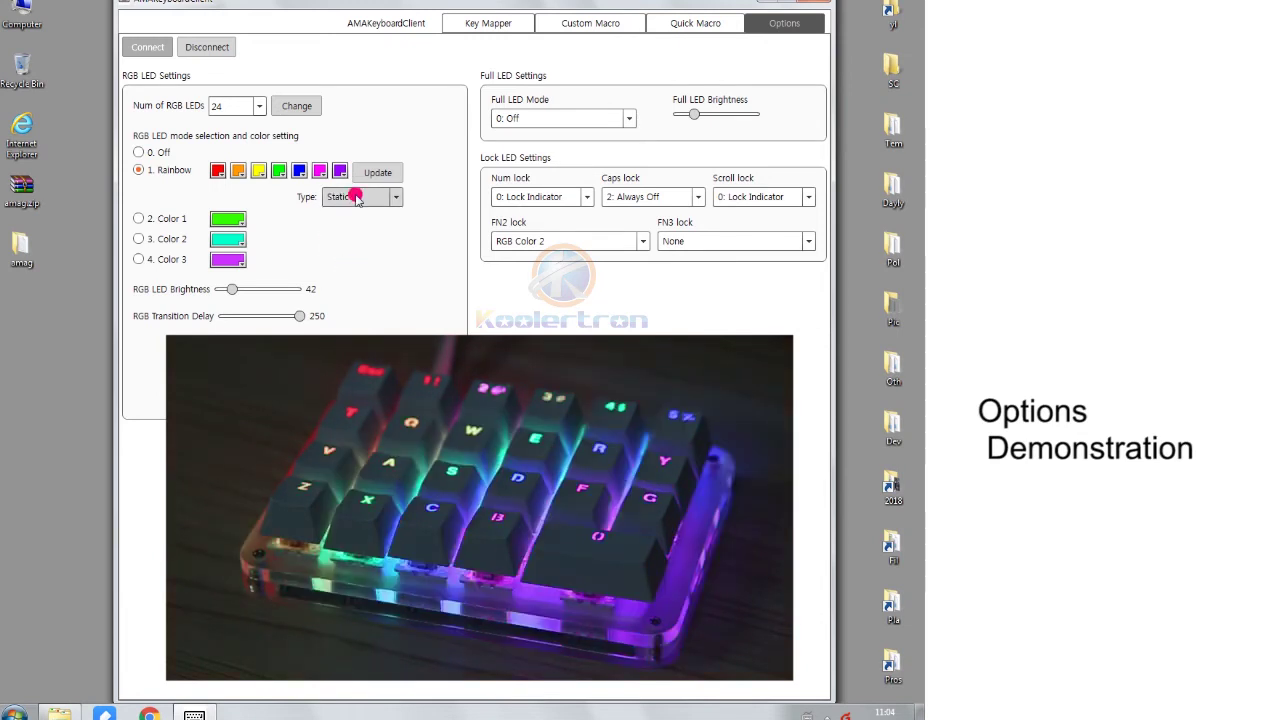
click(355, 198)
click(343, 281)
Switch the RGB LED mode through Color 1, Color 2 and Color 3, and set the RGB LED brightness to 47.
click(139, 220)
click(139, 240)
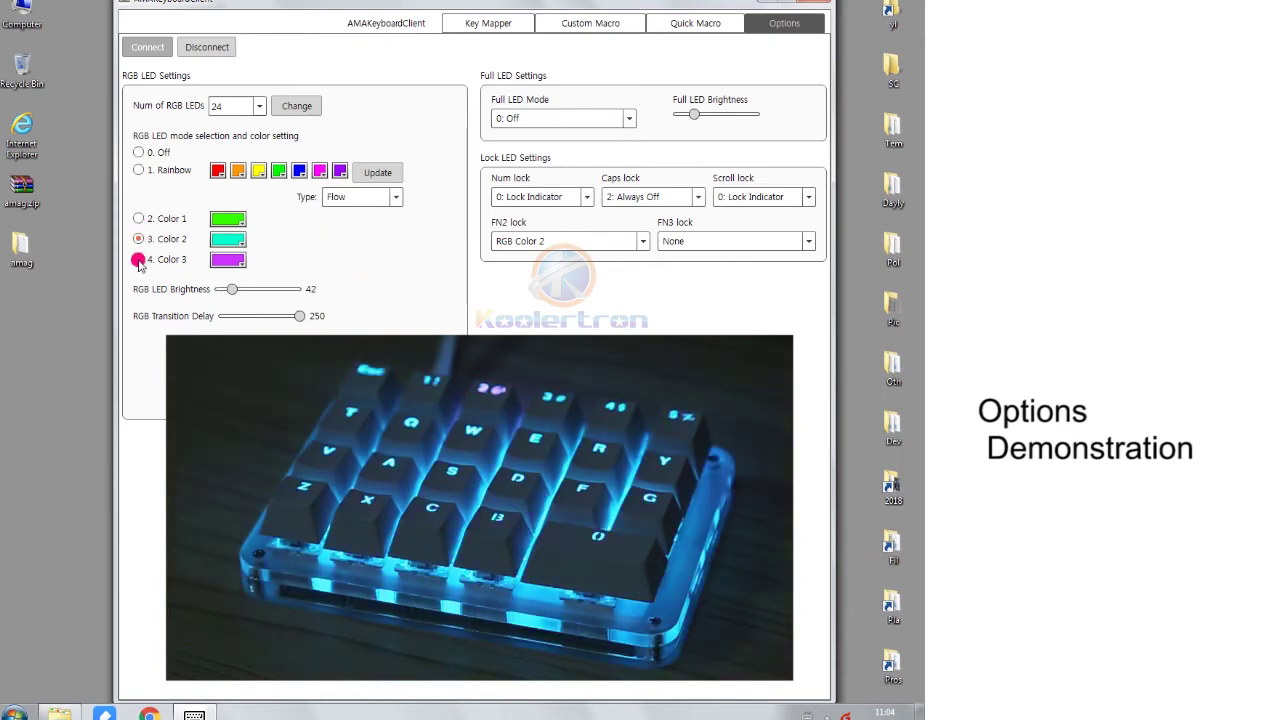
click(139, 260)
mouse_move(219, 298)
mouse_down()
mouse_move(309, 297)
mouse_move(233, 294)
mouse_up()
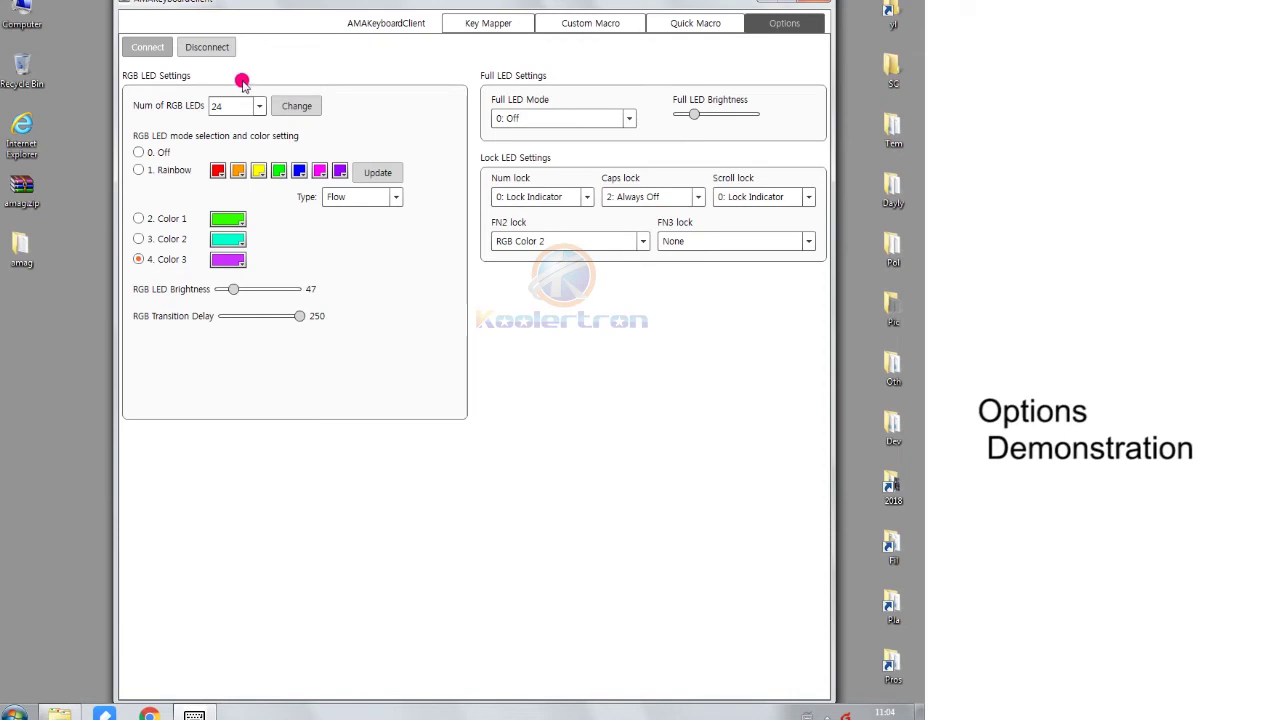
Turn the RGB LED mode off and disconnect the keypad.
click(137, 153)
click(197, 53)
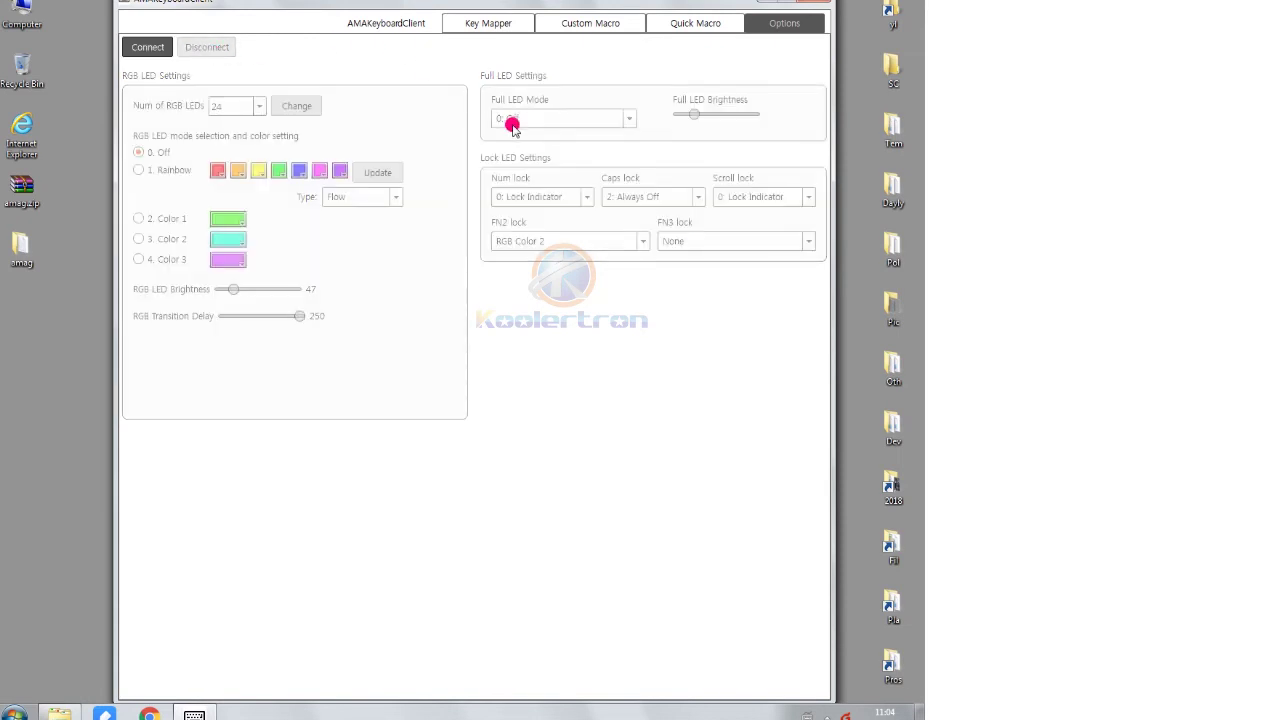
Start custom macro CstMac1 with LWin split into down and up, R between them, and a 1-second delay after LWin up.
click(559, 29)
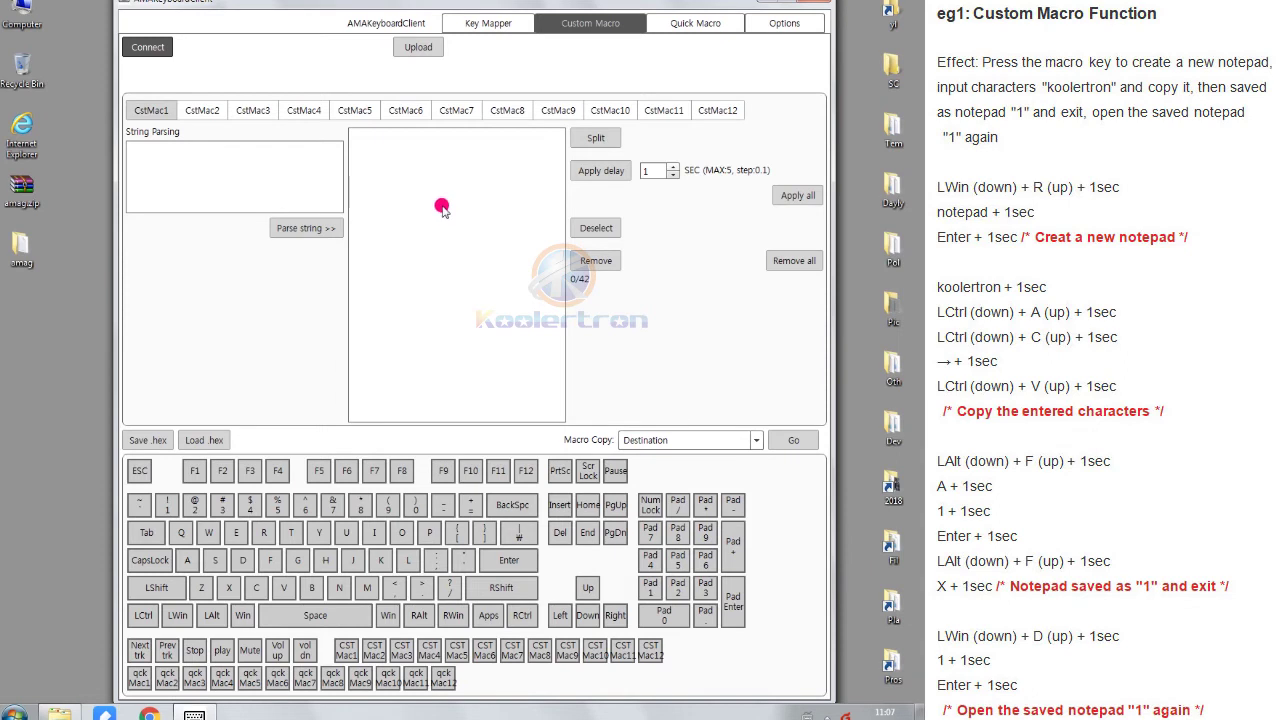
click(177, 614)
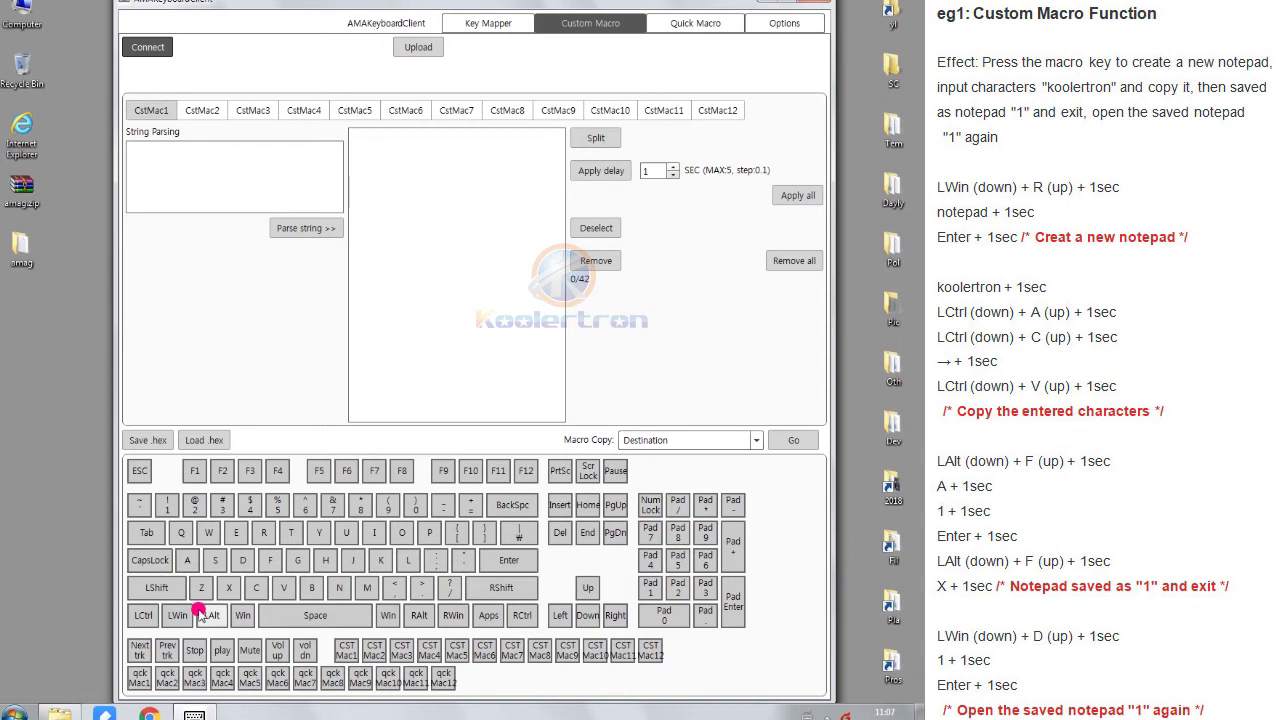
click(436, 134)
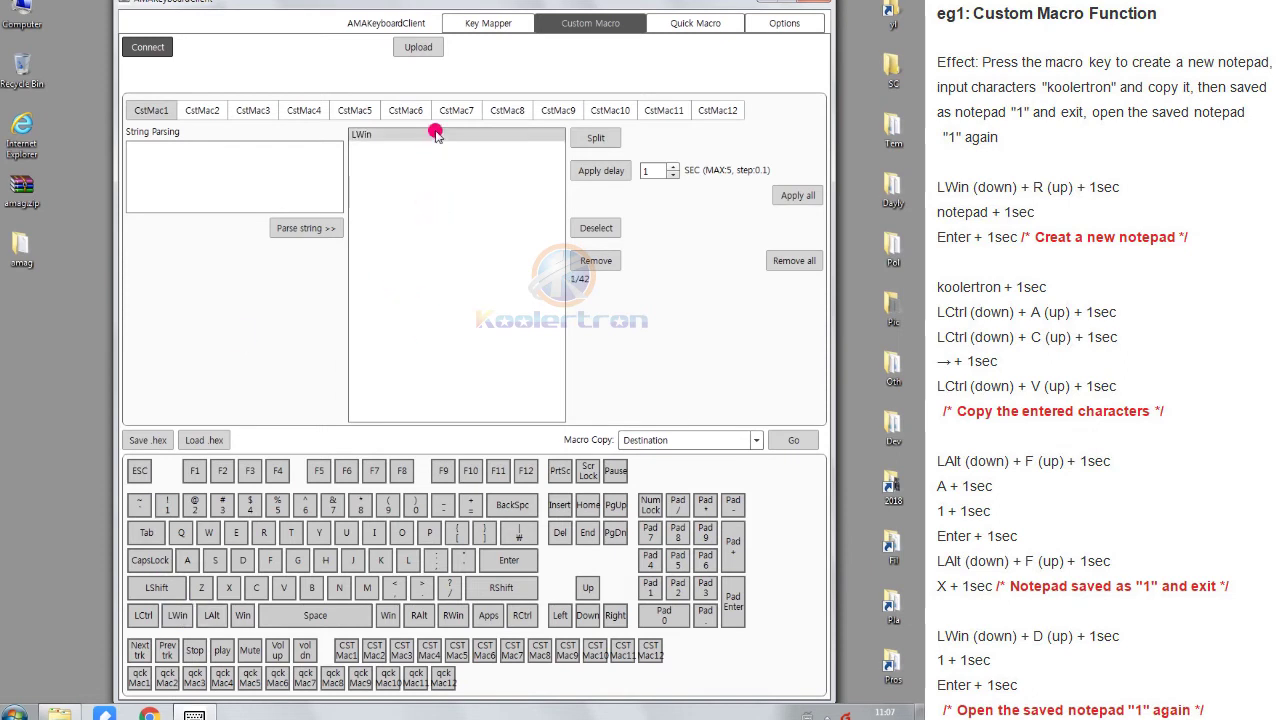
click(598, 137)
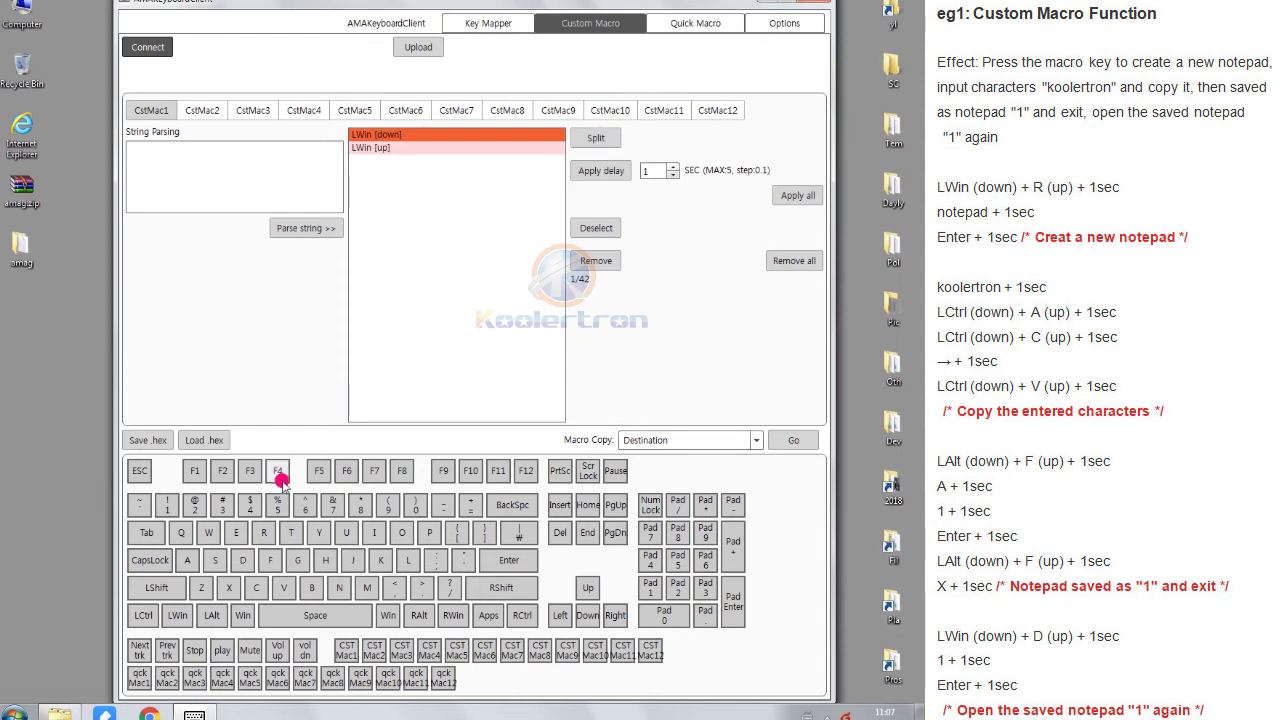
click(266, 533)
click(396, 159)
click(601, 170)
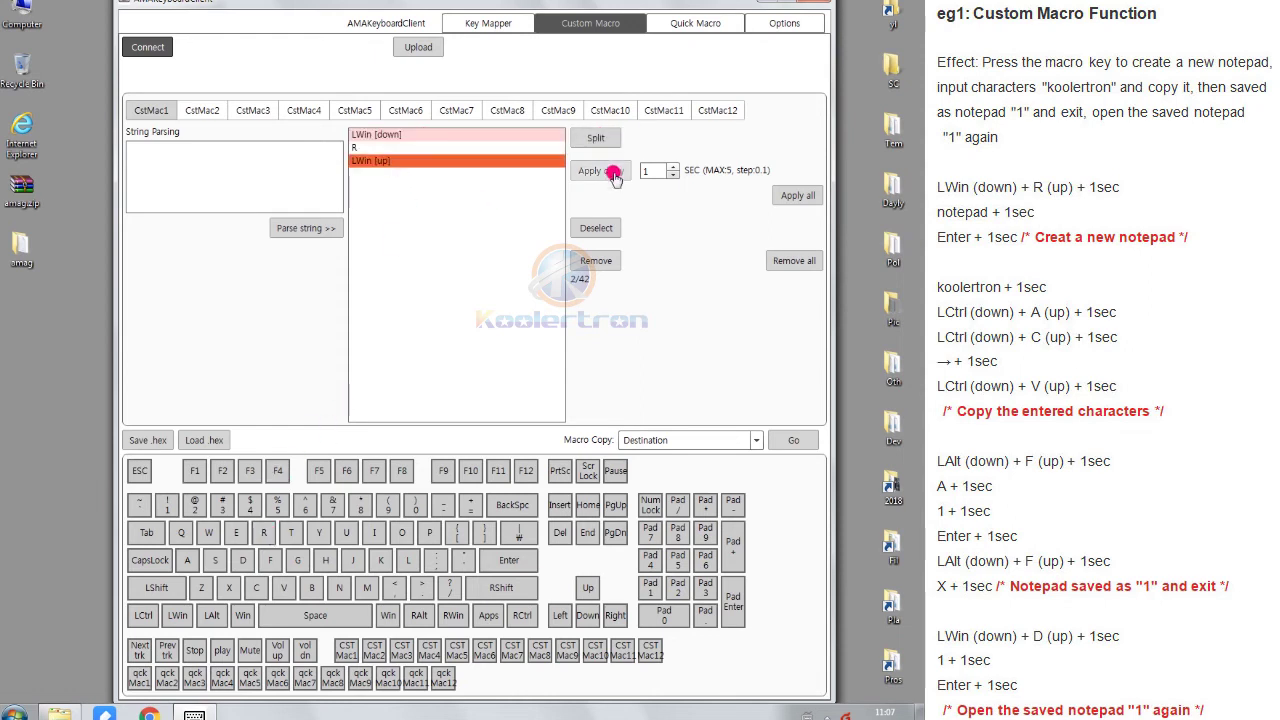
Append the parsed string "notepad" and an Enter key to CstMac1, each followed by a 1-second delay.
click(217, 179)
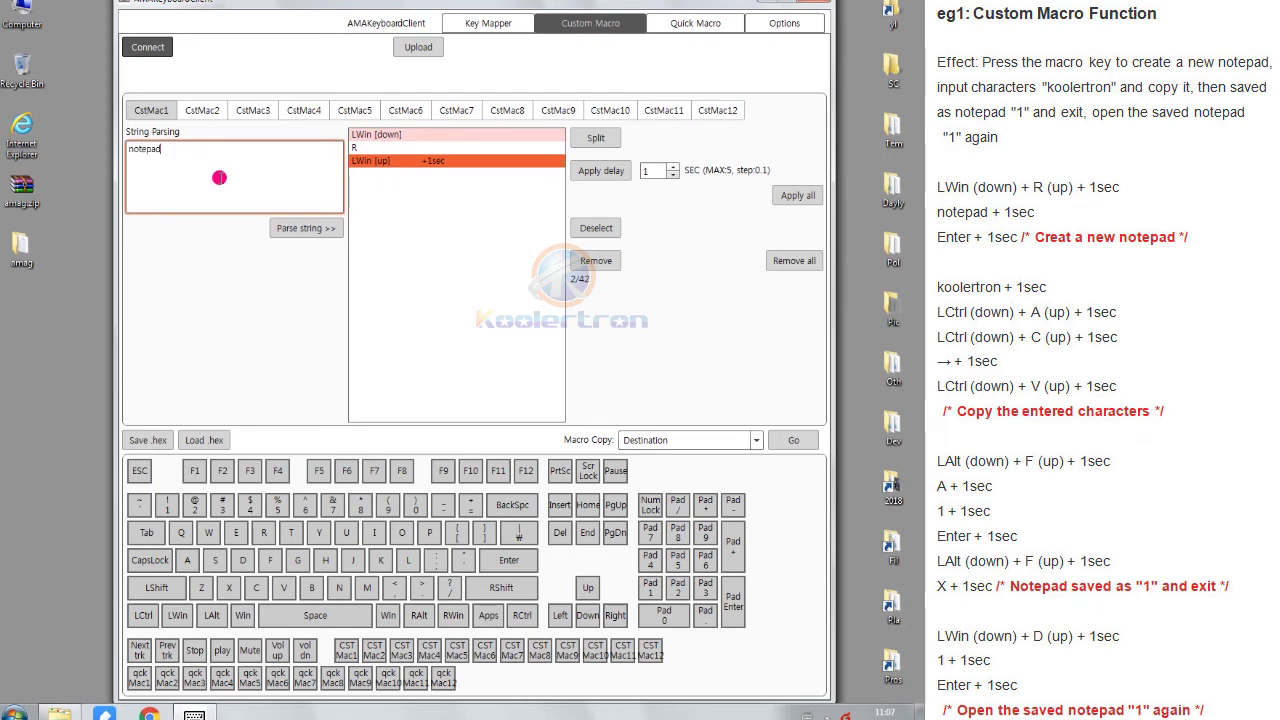
click(299, 229)
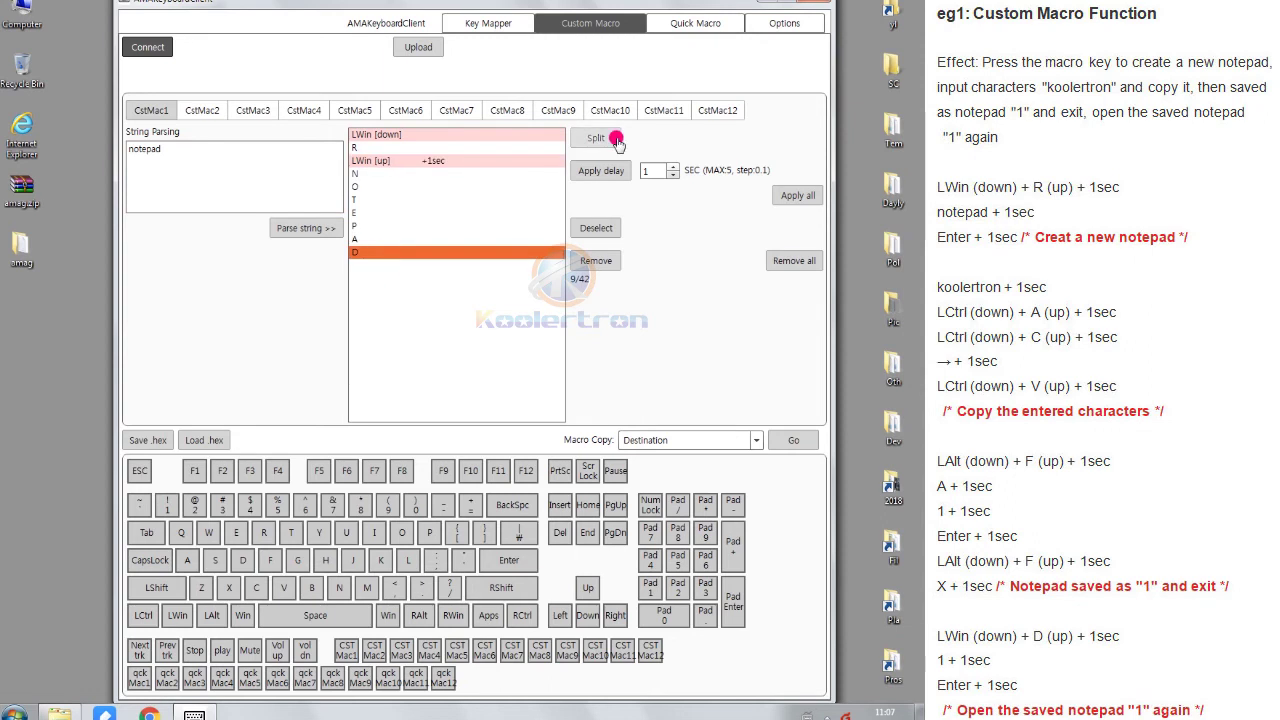
click(608, 173)
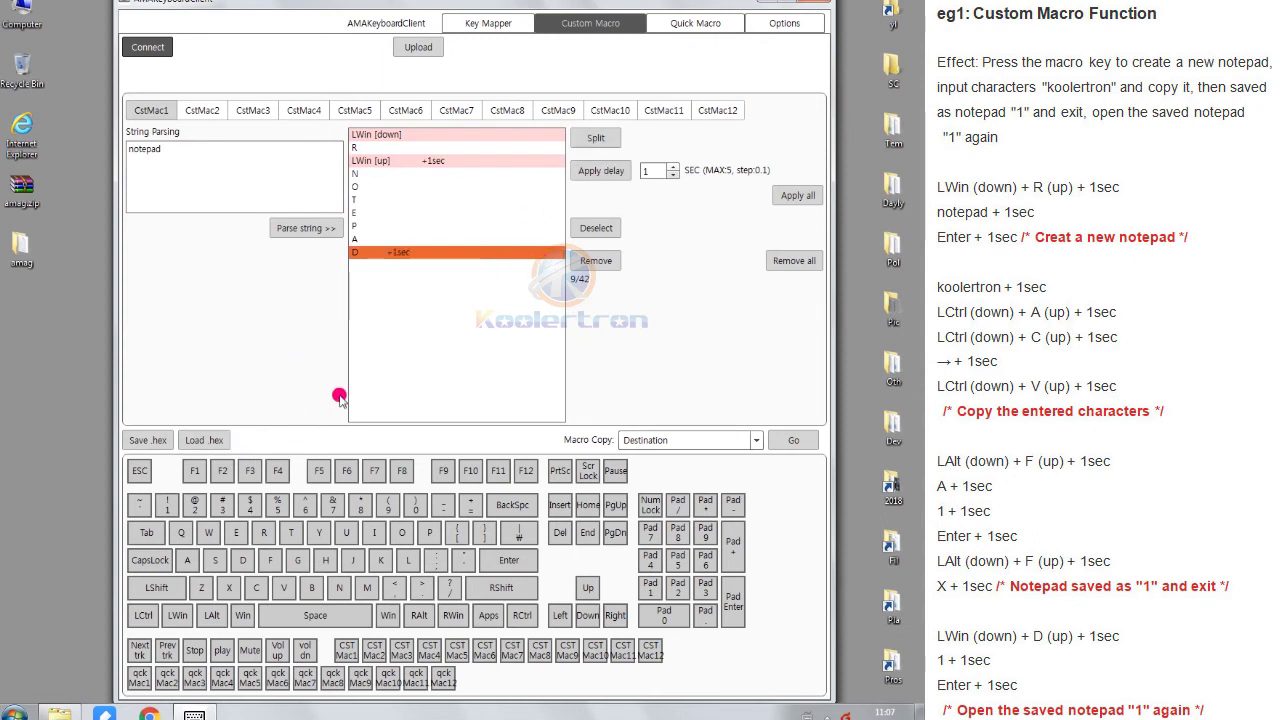
click(505, 562)
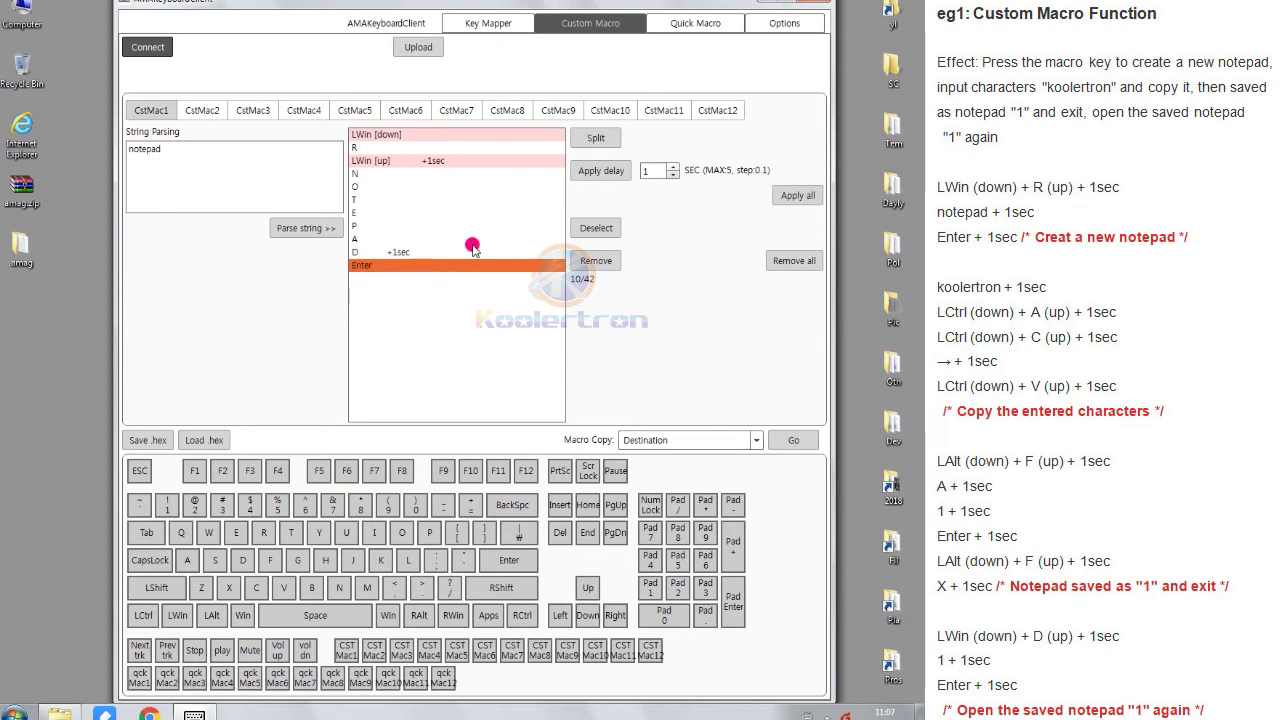
click(601, 174)
Append the parsed string "koolertron" to CstMac1, with a 1-second delay after its final N.
drag(274, 161, 110, 175)
text(koolertro)
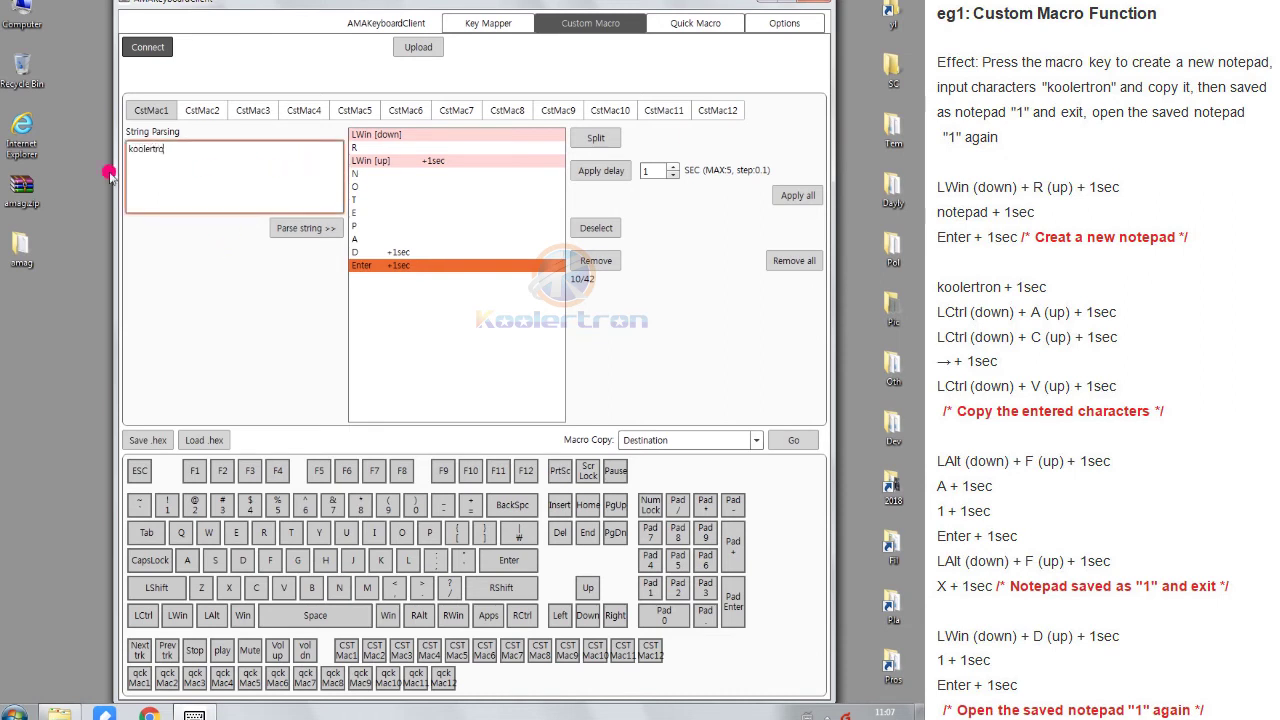
click(306, 228)
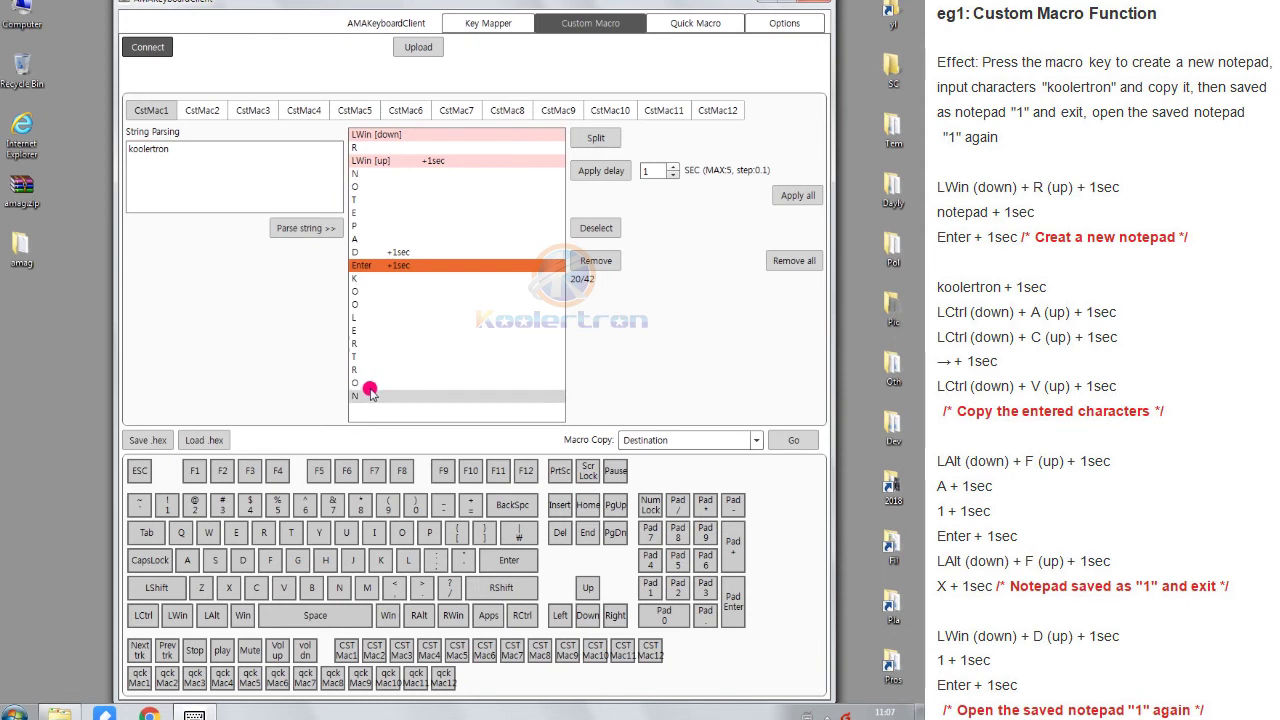
click(368, 383)
click(367, 397)
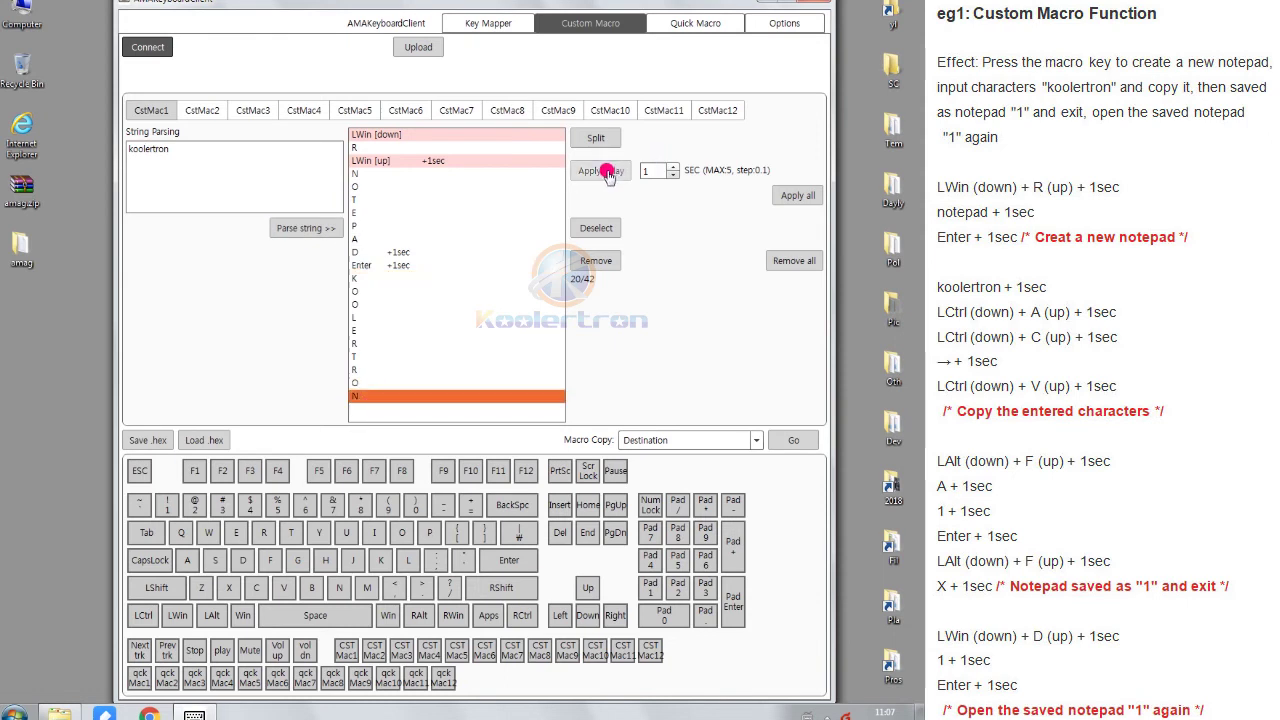
click(395, 409)
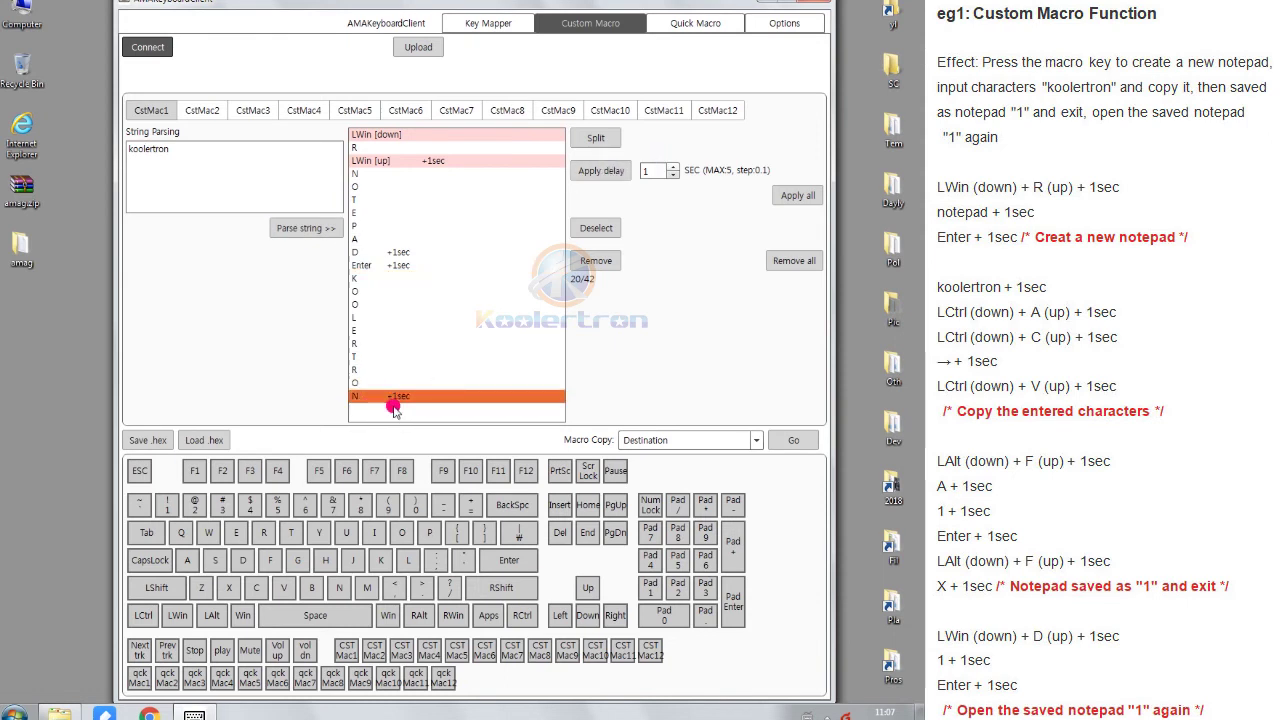
Append LCtrl split into down and up with A between them, and a 1-second delay after LCtrl up.
click(143, 615)
click(383, 412)
click(596, 137)
click(186, 563)
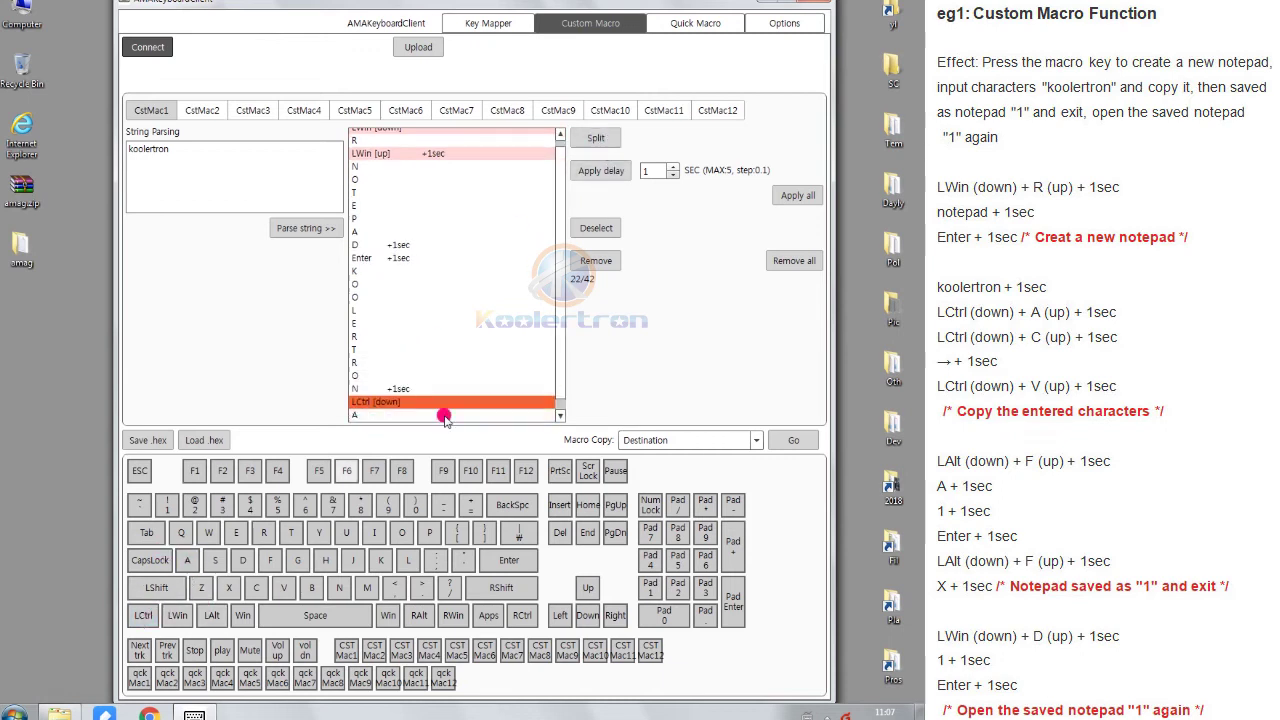
click(420, 413)
click(595, 173)
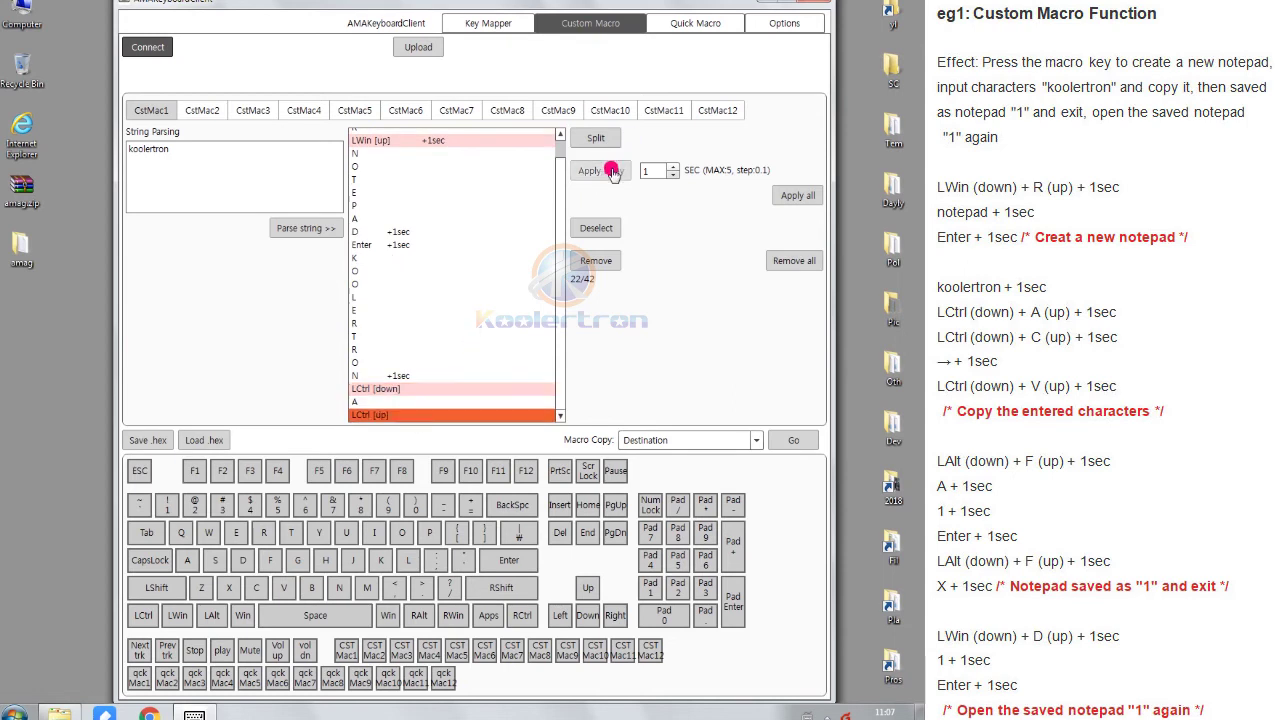
Append a second LCtrl split into down and up with C between them, and a 1-second delay after LCtrl up.
click(173, 587)
click(142, 616)
click(430, 414)
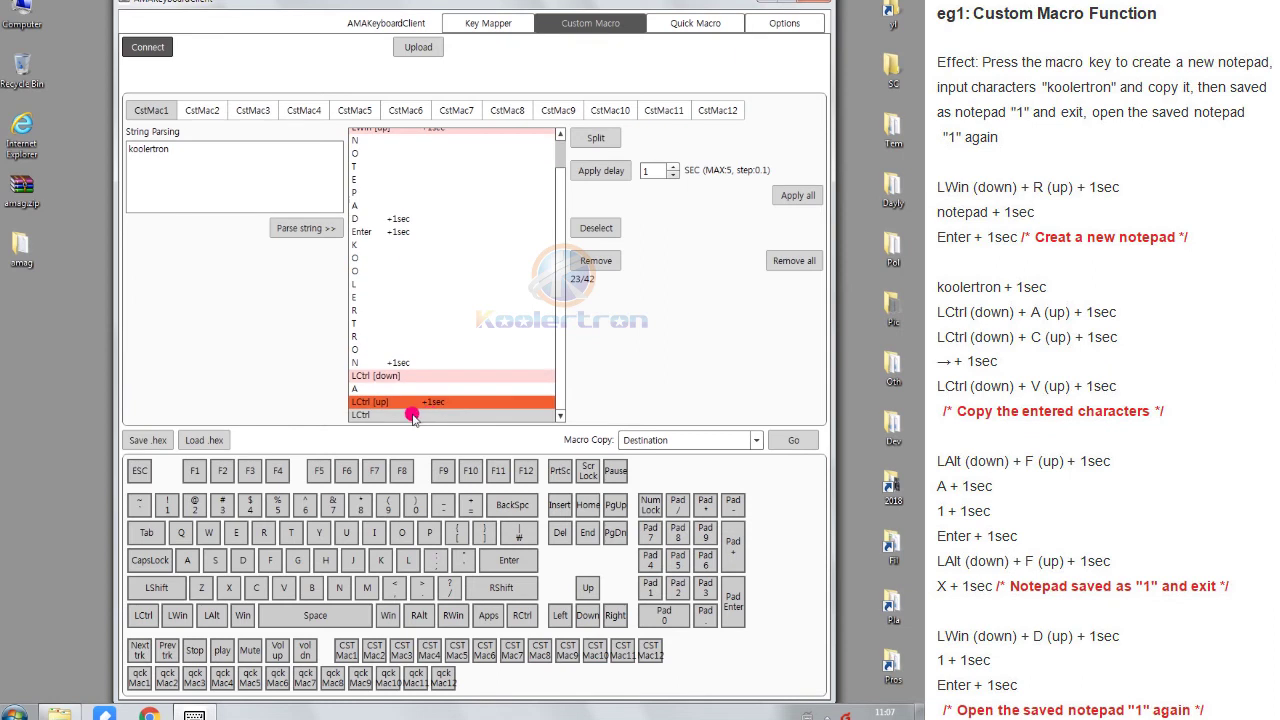
click(600, 138)
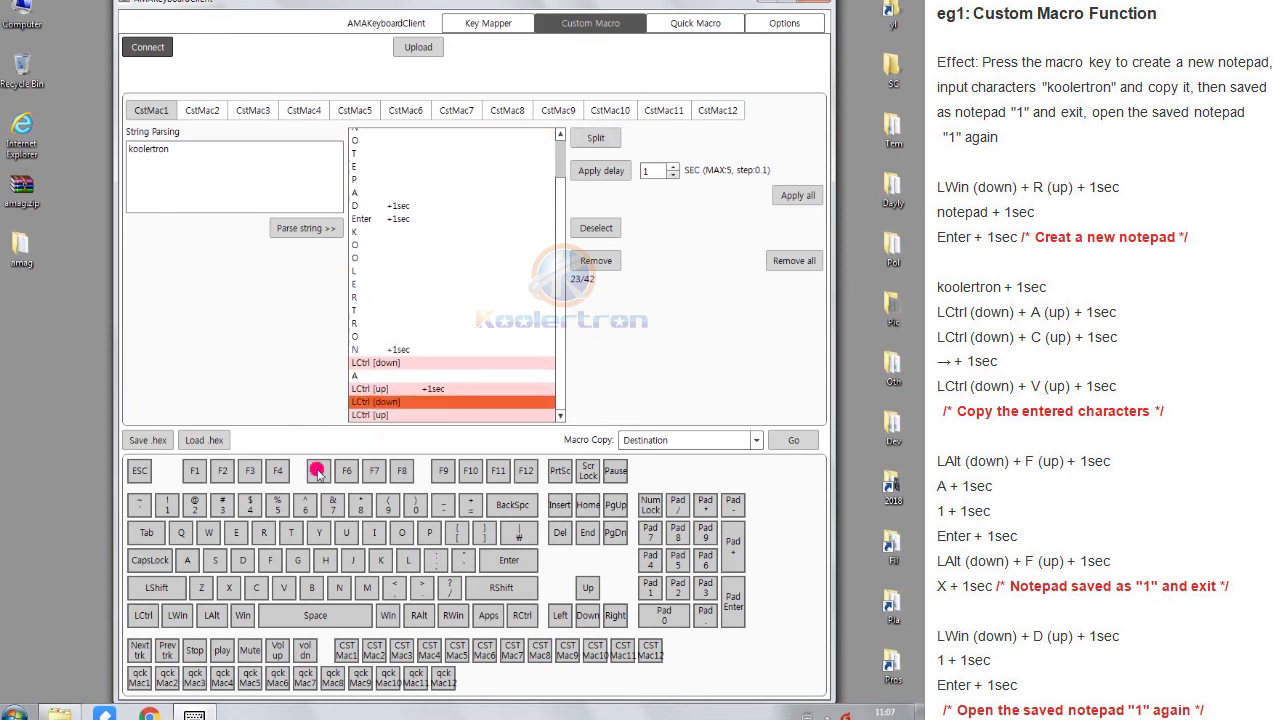
click(256, 587)
scroll(408, 408, down, 1)
click(408, 414)
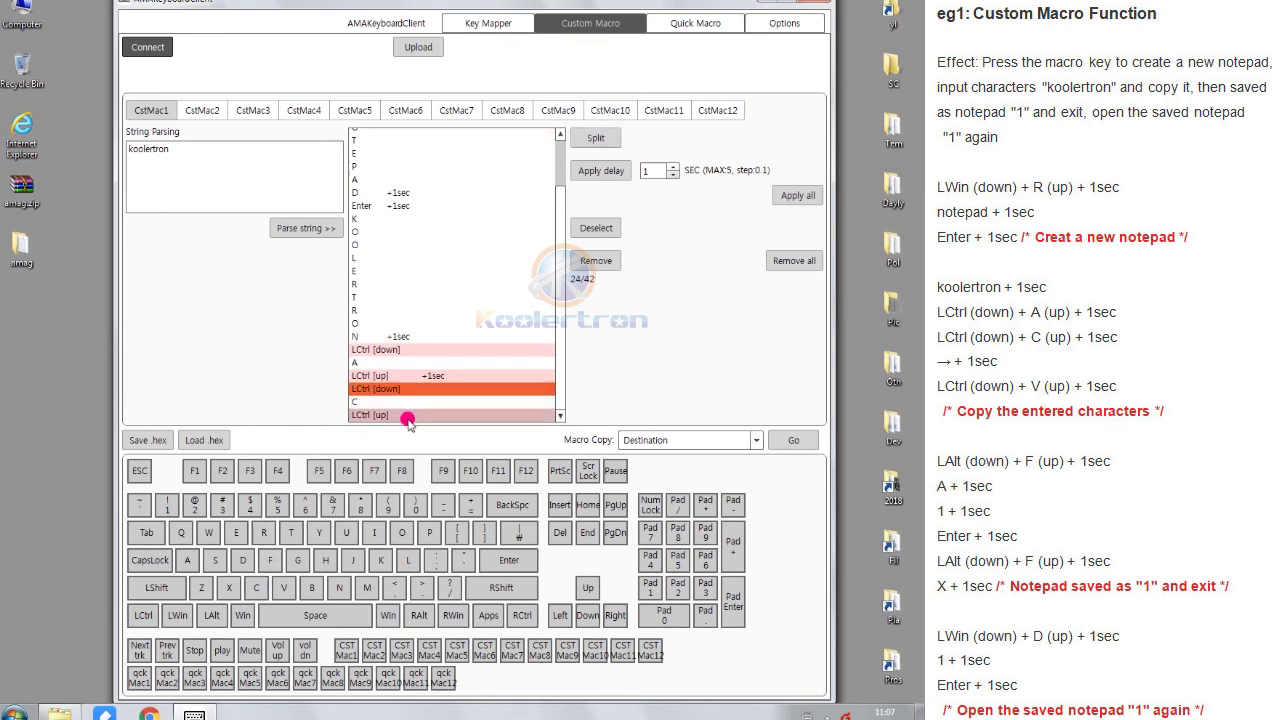
click(610, 170)
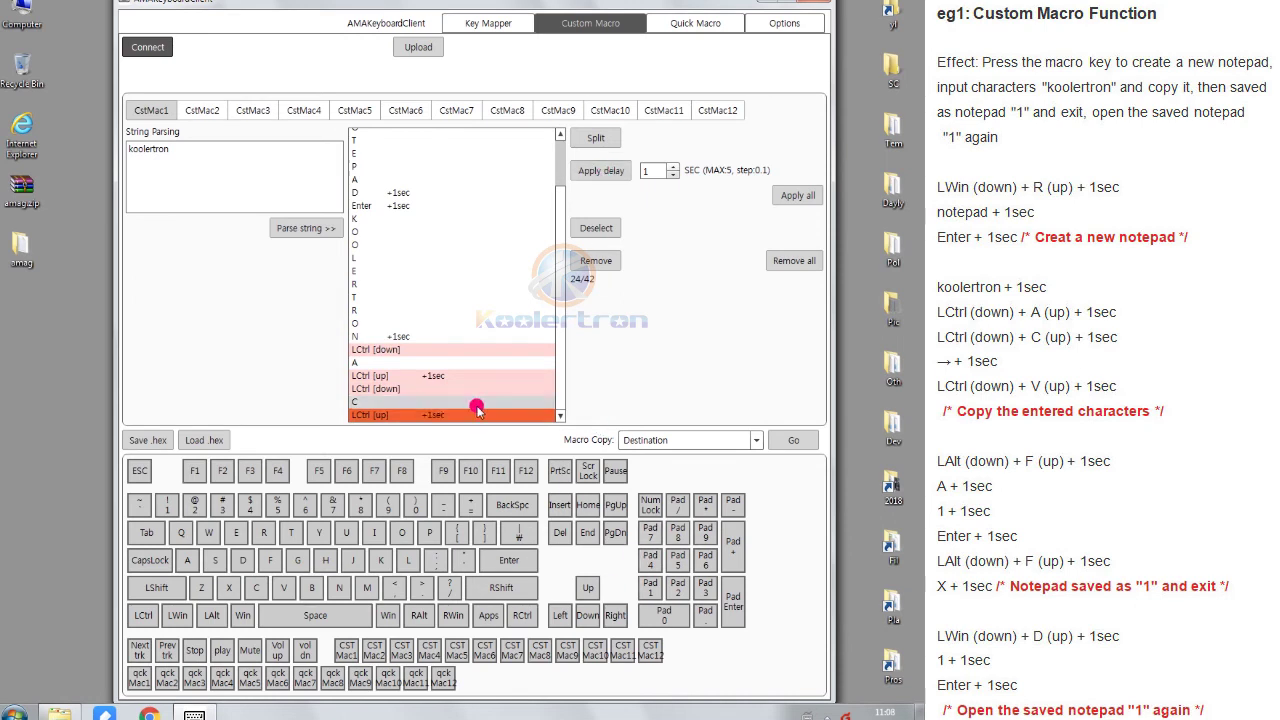
Append the Right arrow key to CstMac1 with a 1-second delay.
click(616, 615)
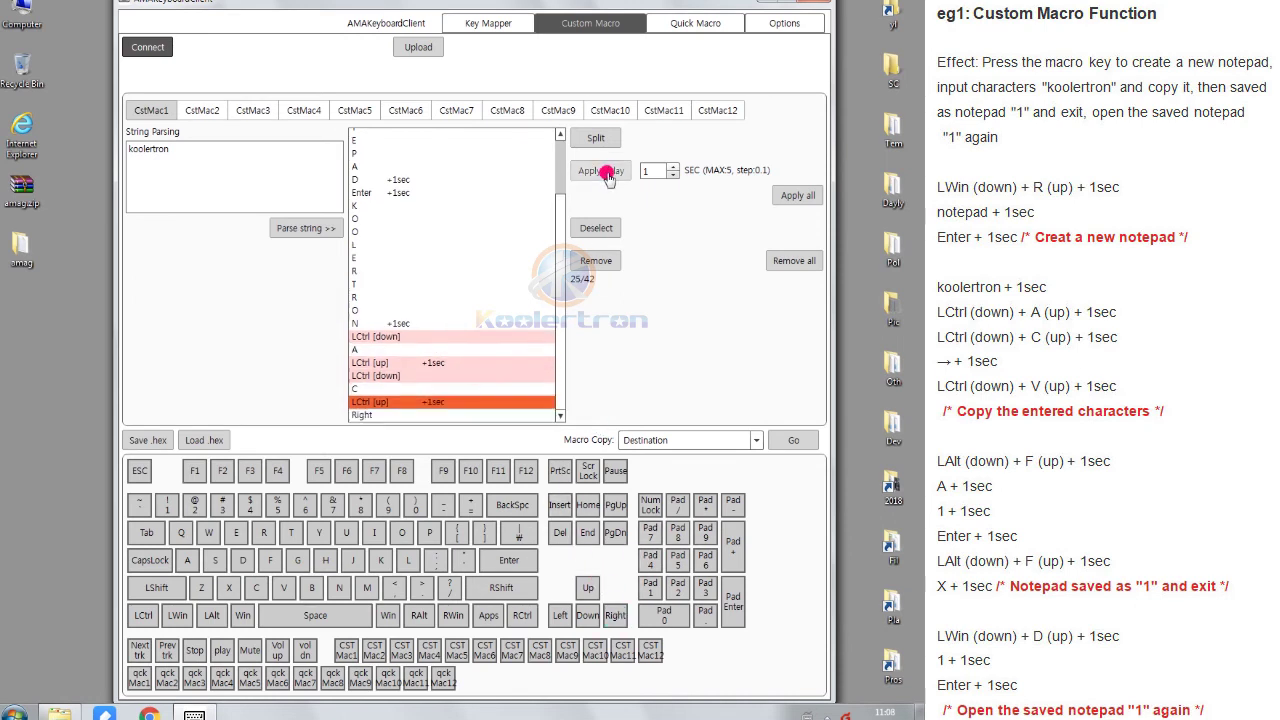
click(397, 416)
click(600, 170)
Append LCtrl split into down and up with V between them, and a 1-second delay after LCtrl up.
click(143, 615)
click(405, 415)
click(595, 137)
click(284, 587)
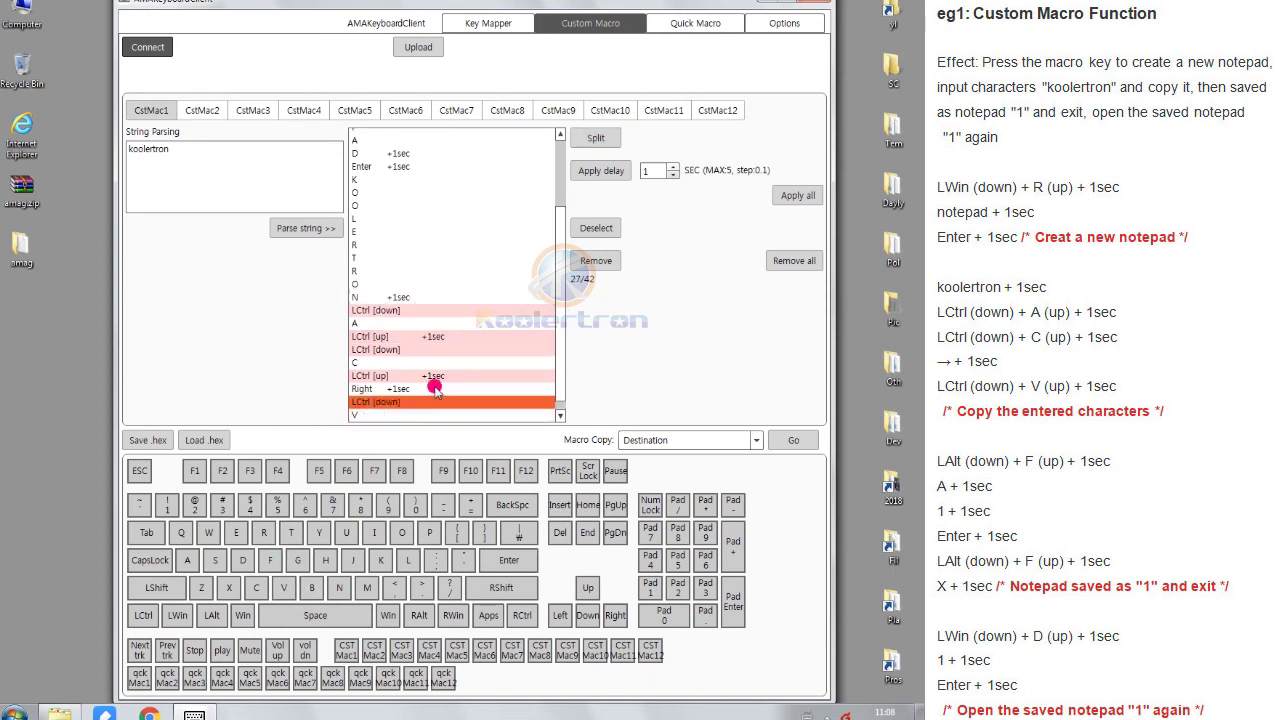
click(405, 415)
click(601, 170)
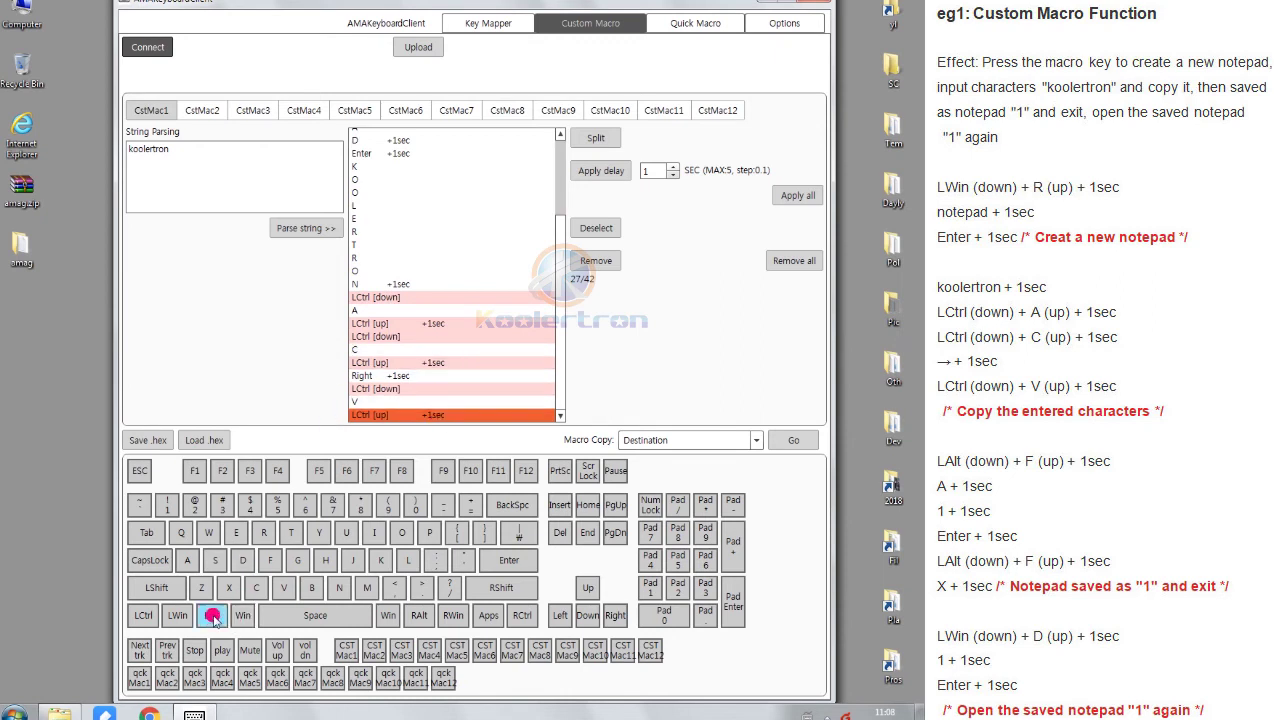
Append LAlt split into down and up with F between them, and a 1-second delay after LAlt up.
click(211, 616)
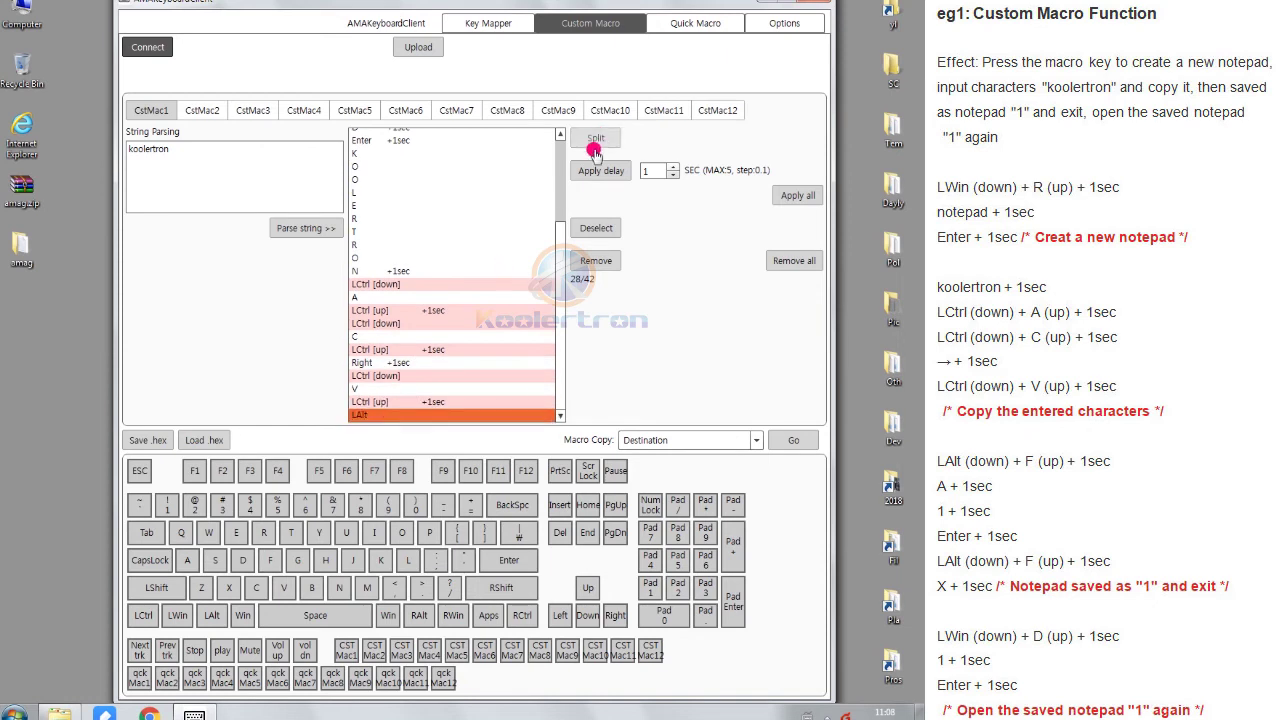
click(597, 139)
click(270, 560)
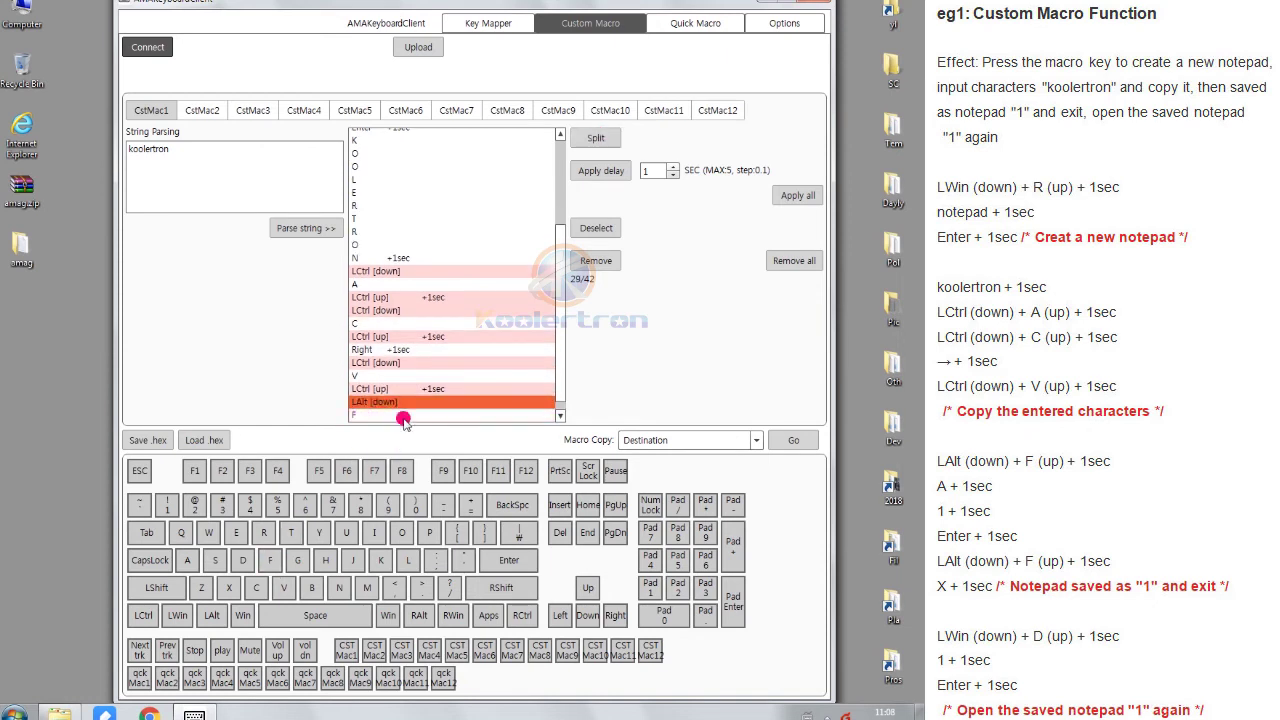
click(403, 419)
click(603, 171)
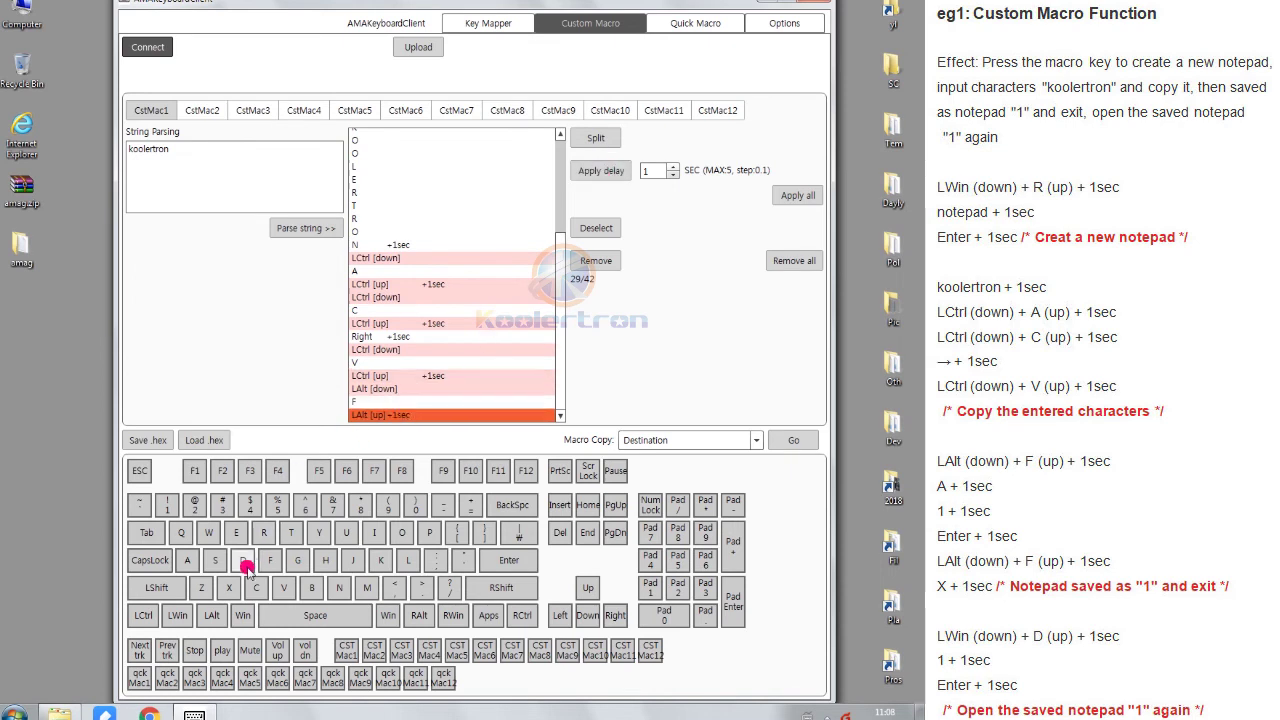
Append the keys A, 1 and Enter to CstMac1, each followed by a 1-second delay.
click(187, 560)
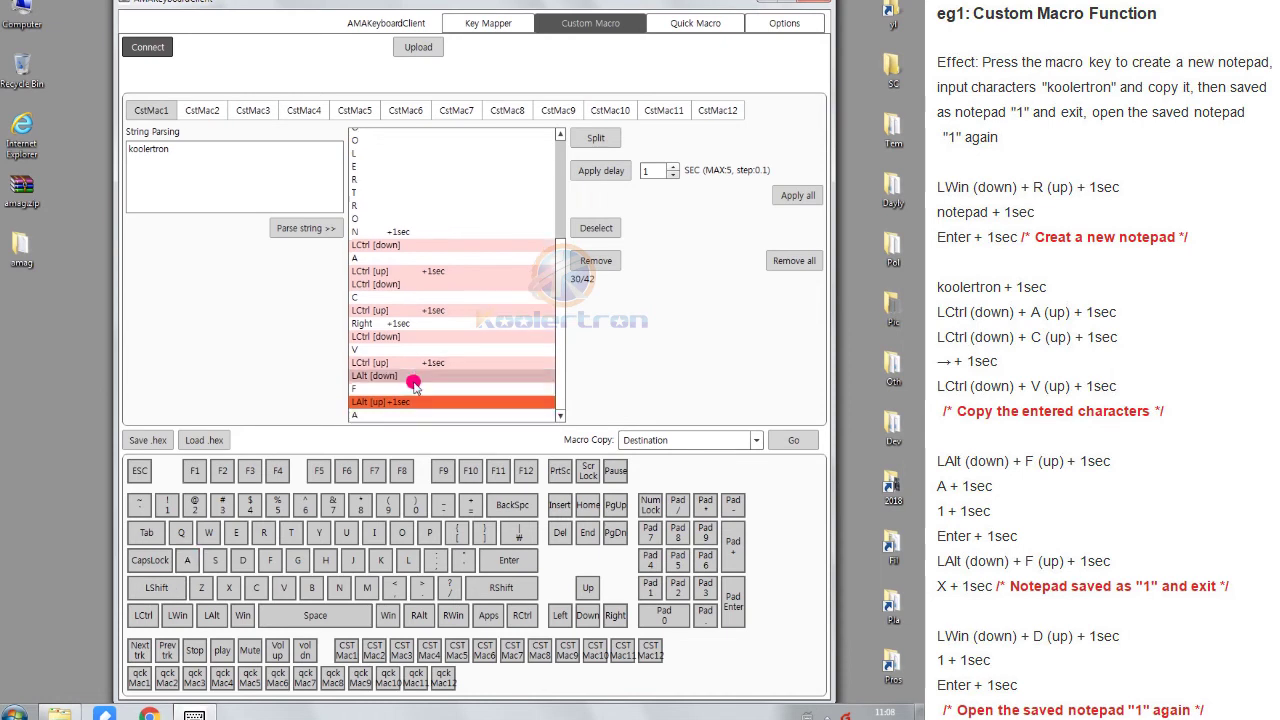
click(400, 415)
click(601, 171)
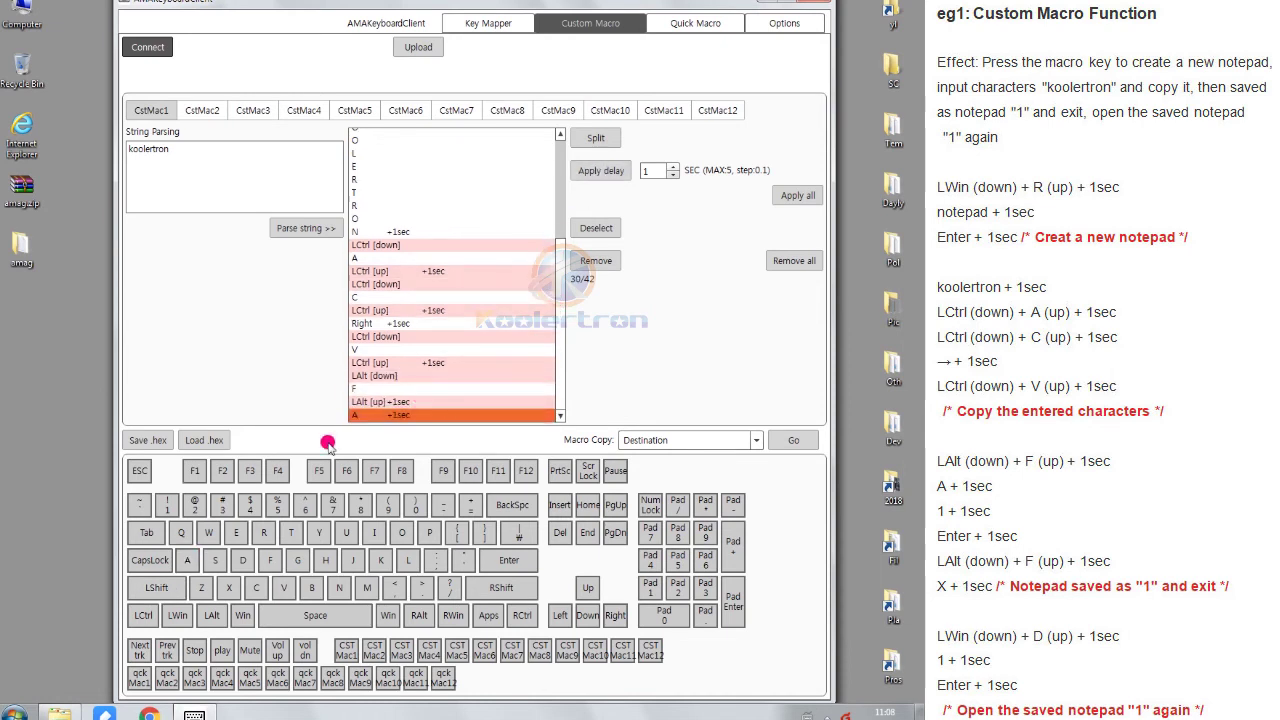
click(167, 505)
click(415, 413)
click(601, 171)
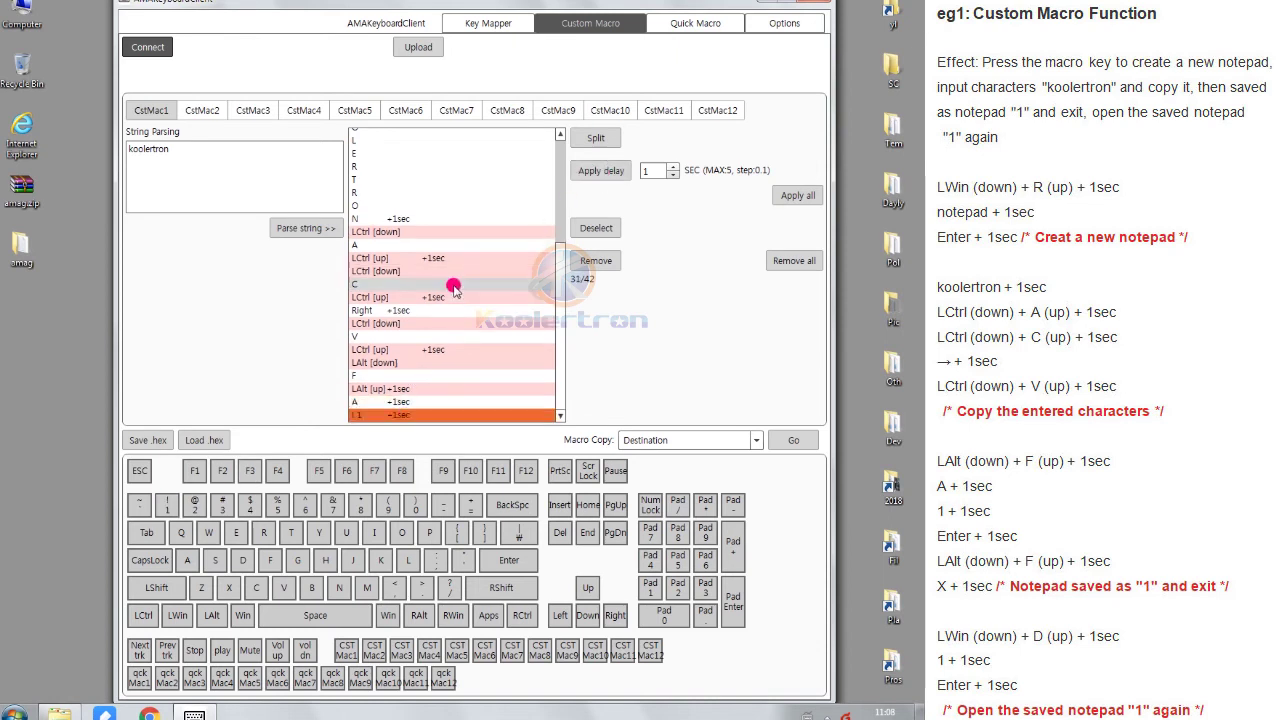
click(508, 558)
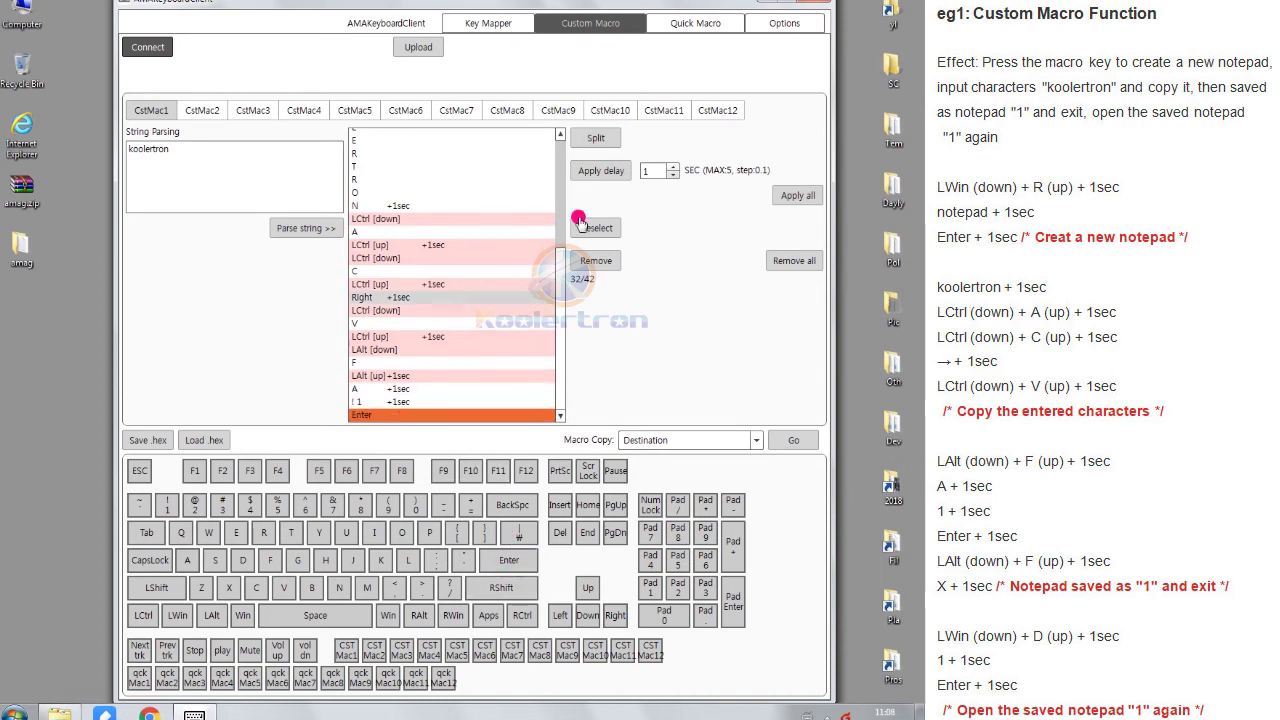
click(601, 170)
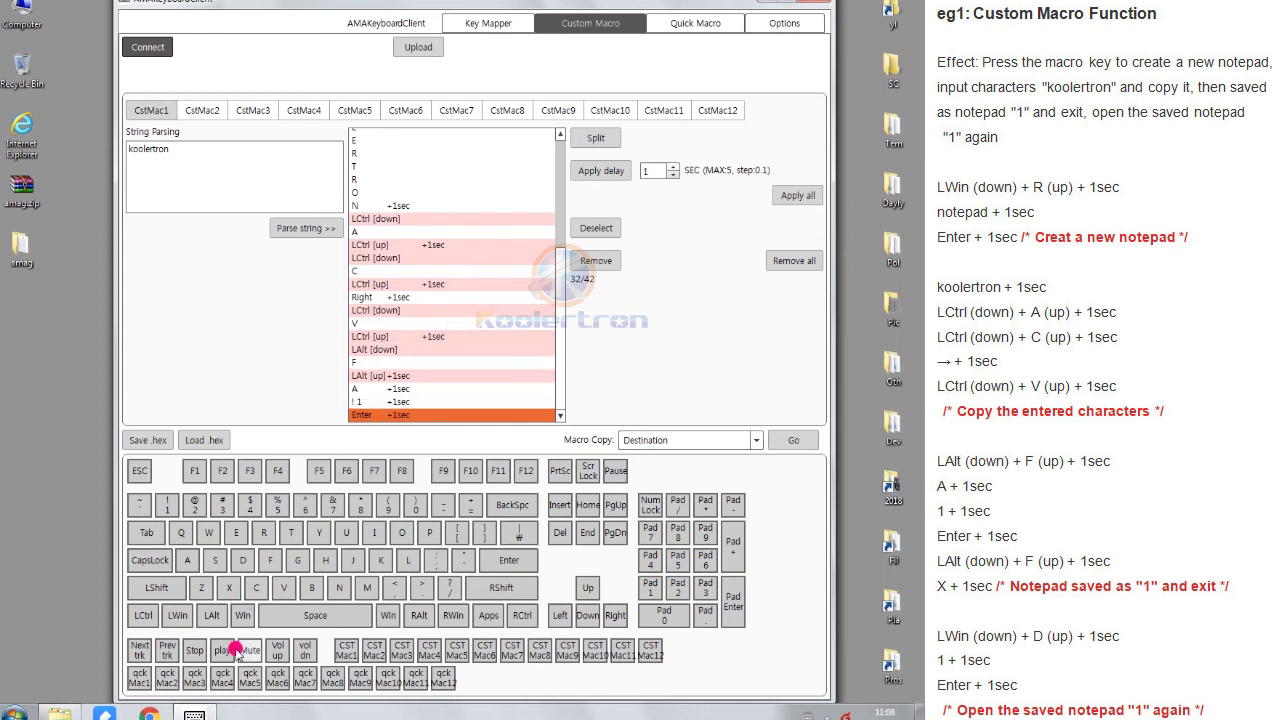
Append another split LAlt around F plus an X key, with 1-second delays after LAlt up and X.
click(214, 617)
key(alt)
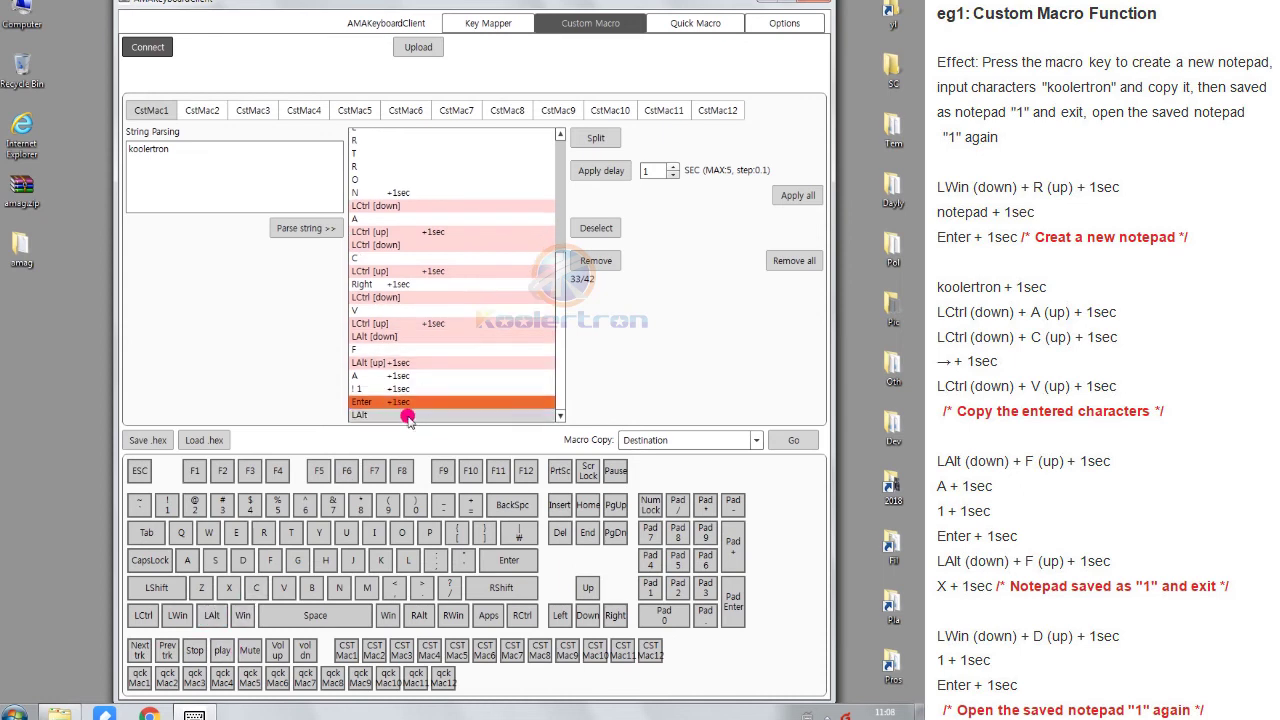
click(600, 139)
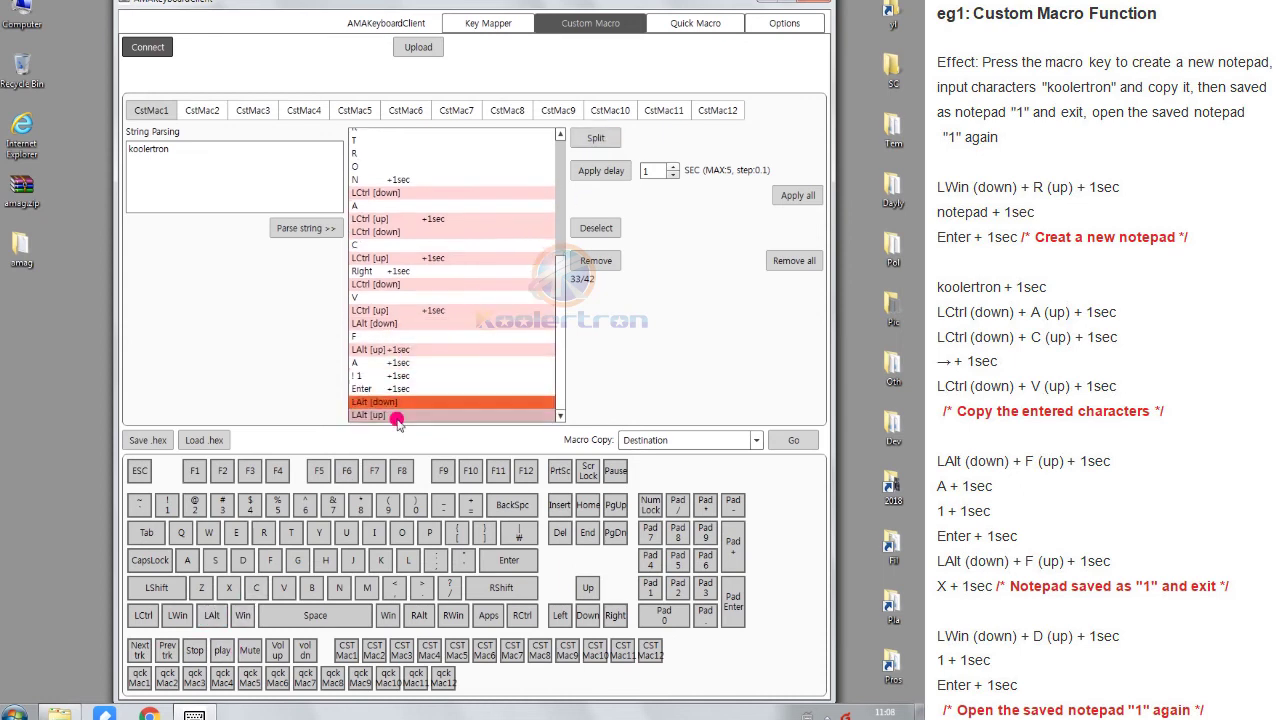
click(270, 560)
click(420, 413)
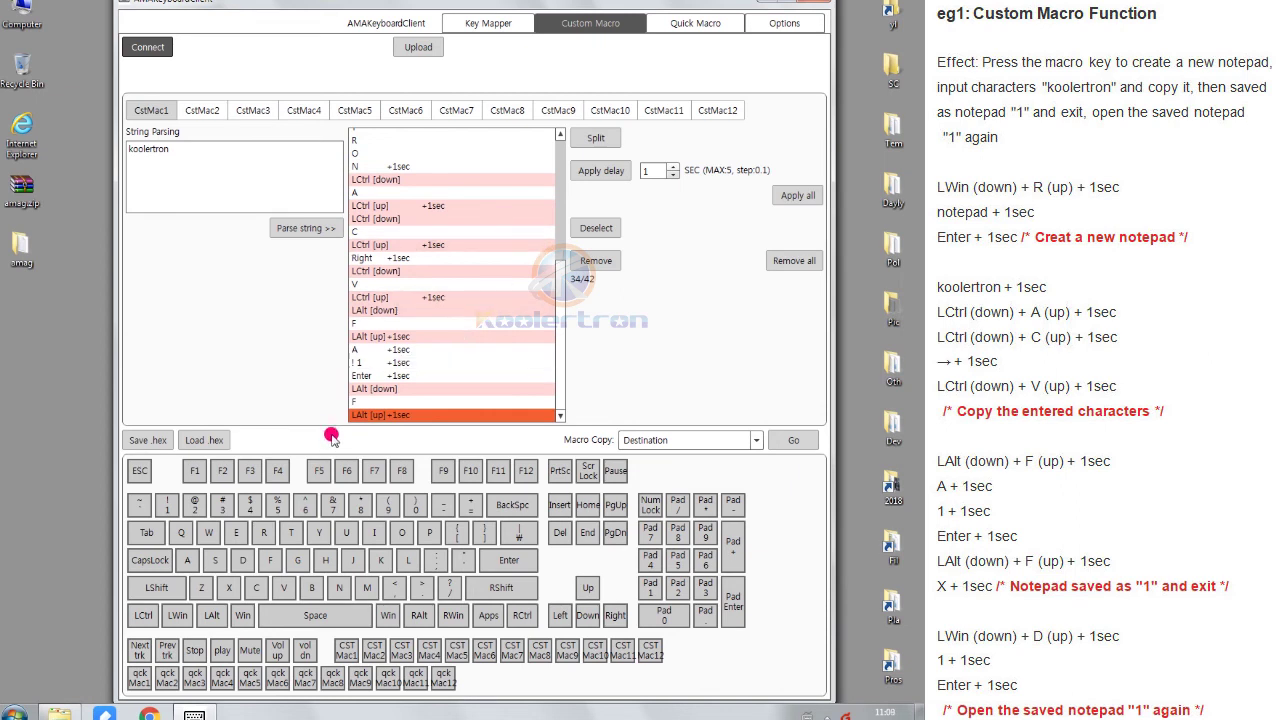
click(227, 588)
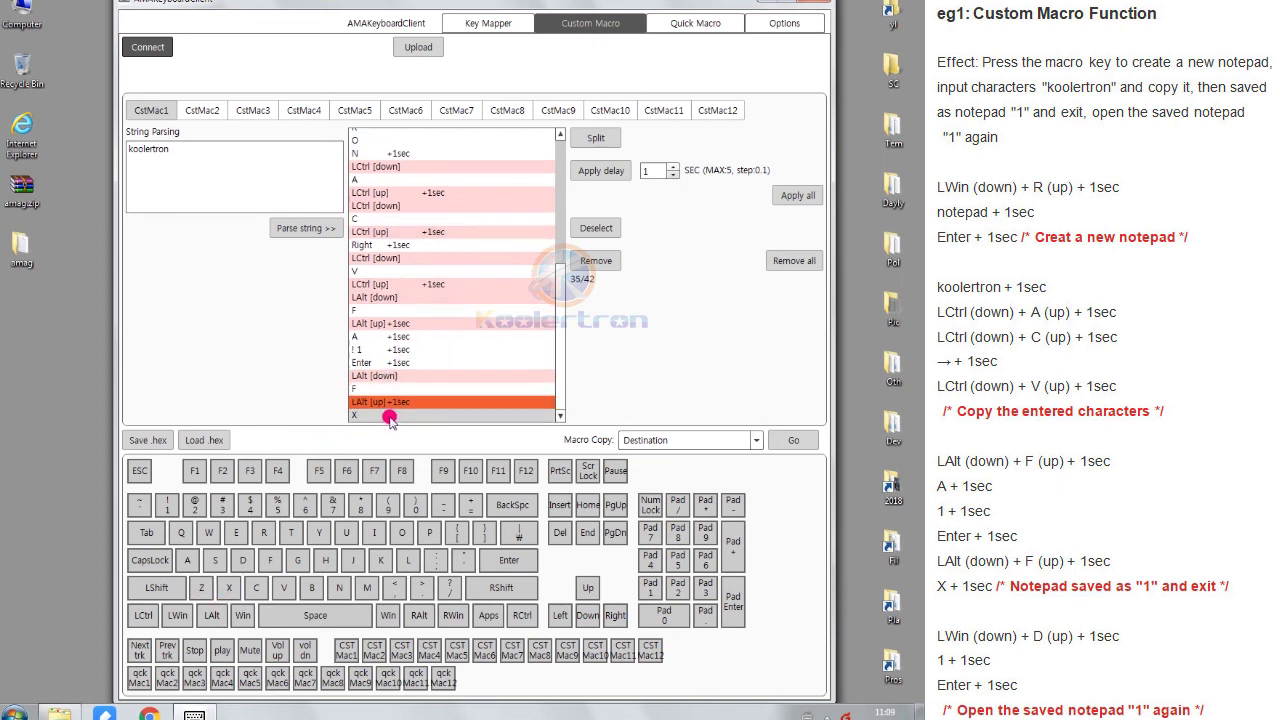
click(599, 177)
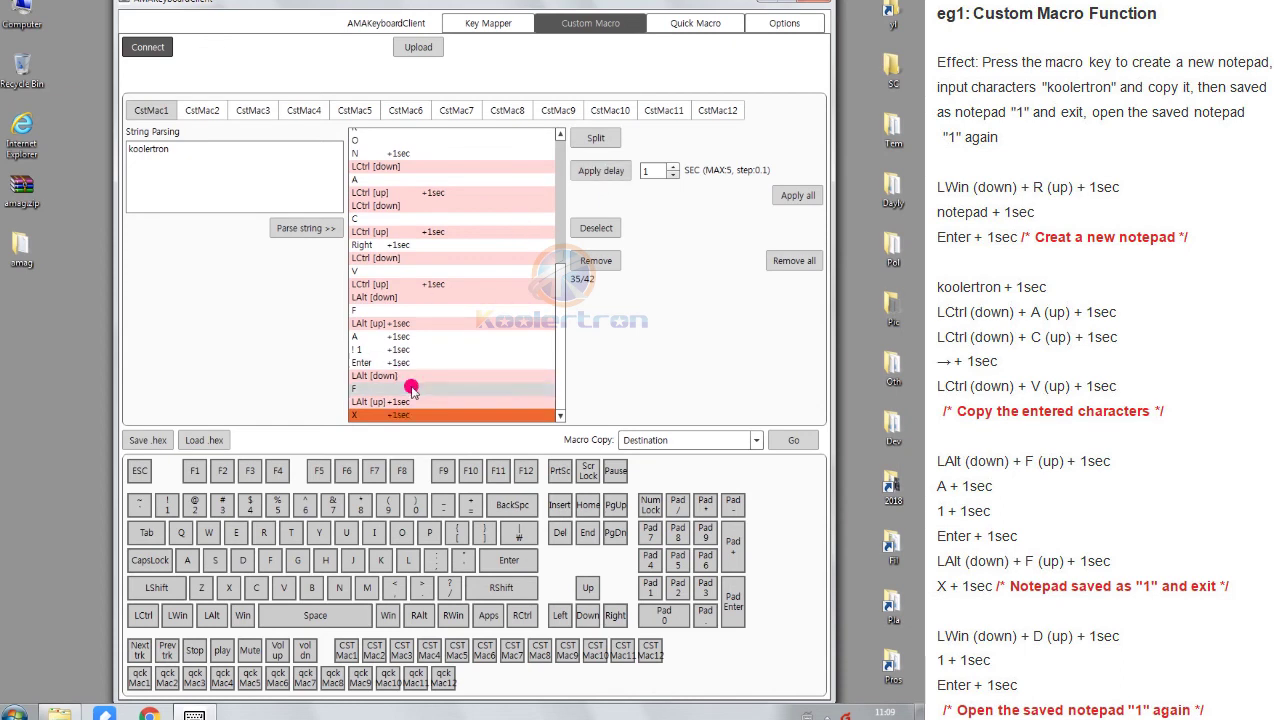
Append LWin split into down and up with D between them, and a 1-second delay after LWin up.
click(177, 616)
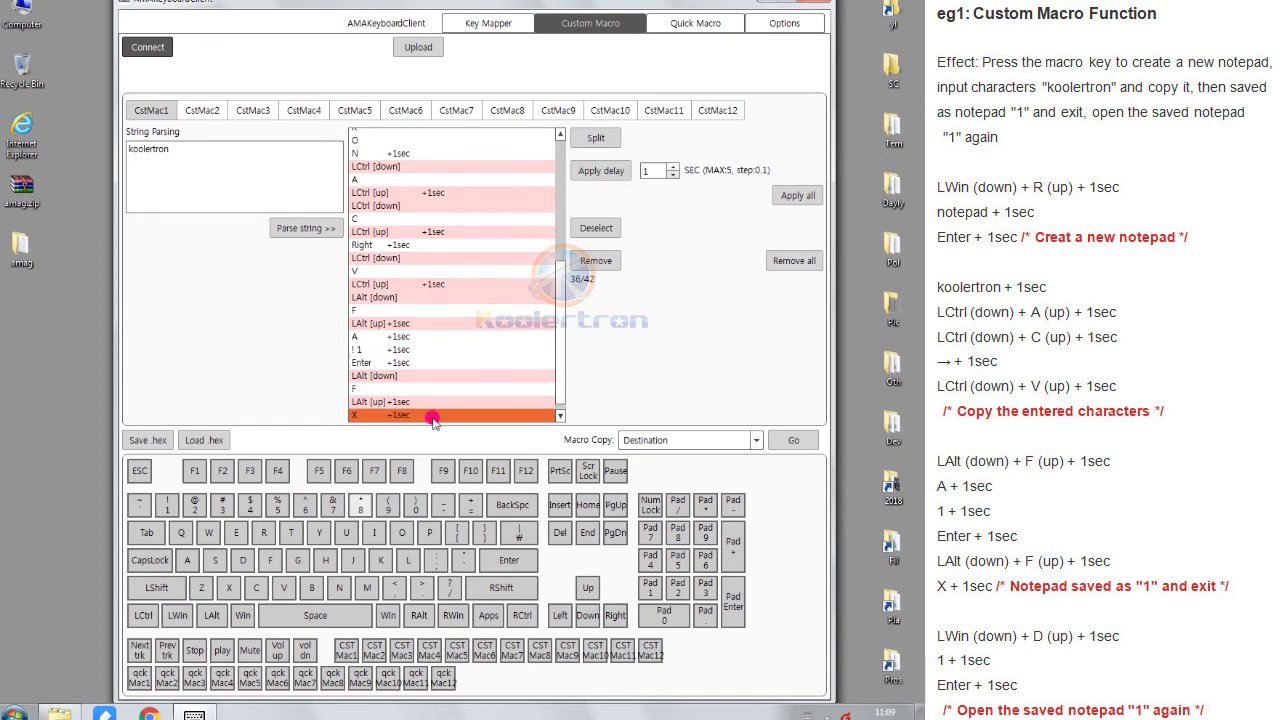
click(593, 153)
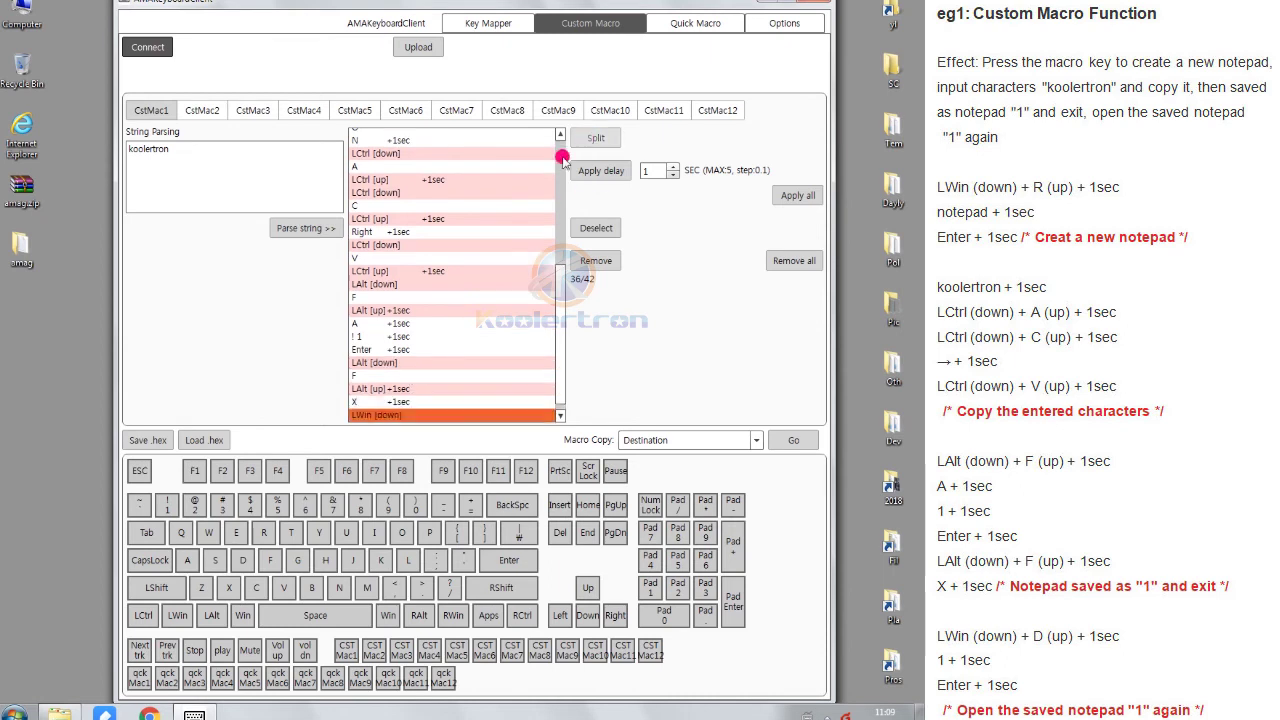
click(315, 472)
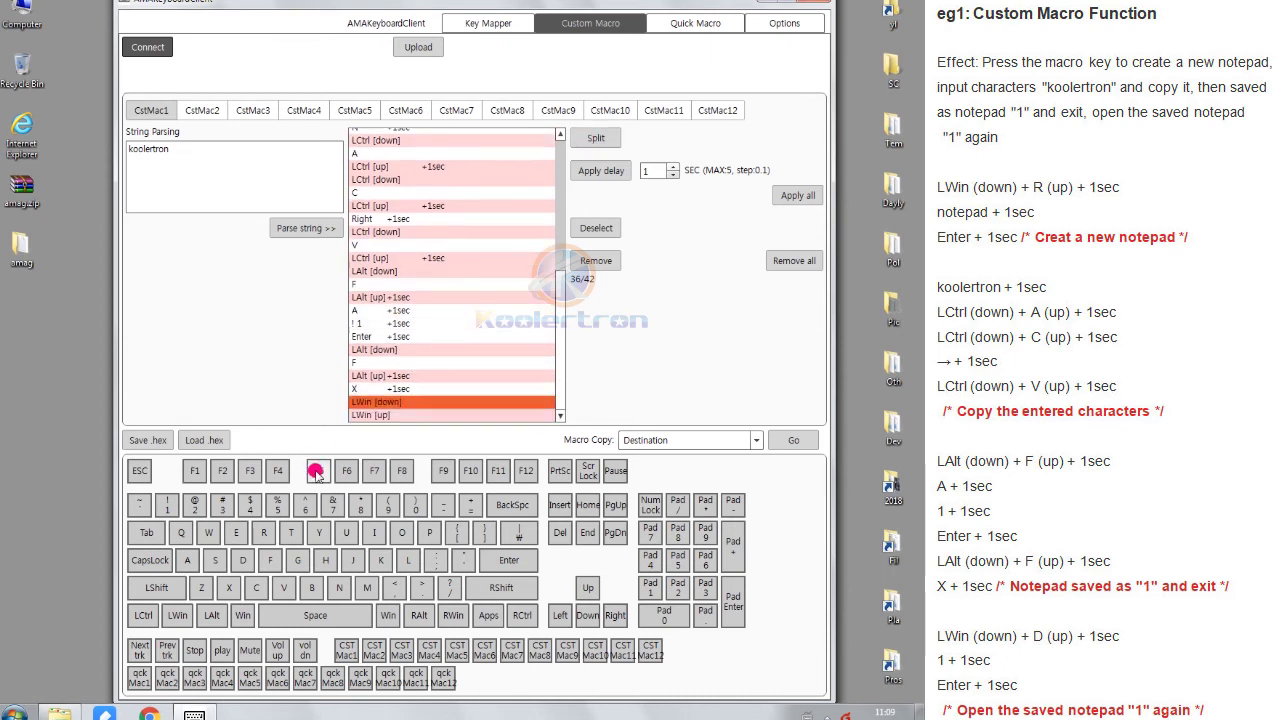
click(242, 560)
click(386, 415)
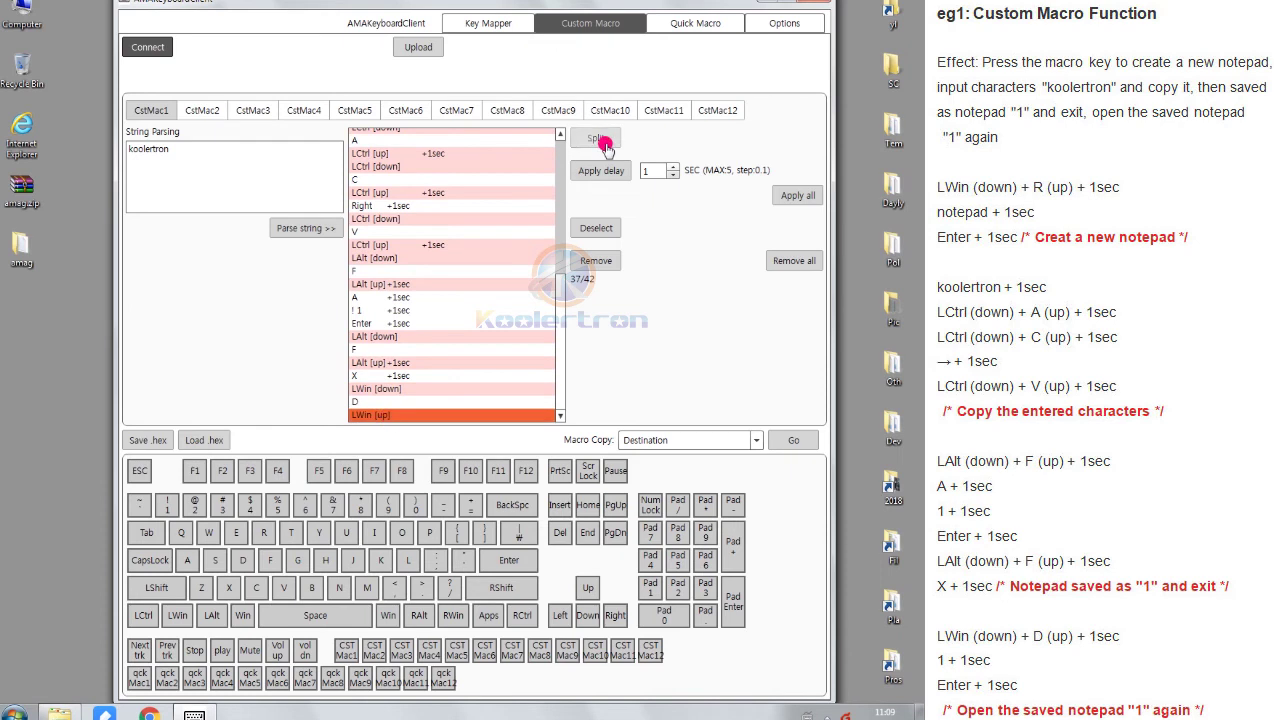
click(601, 170)
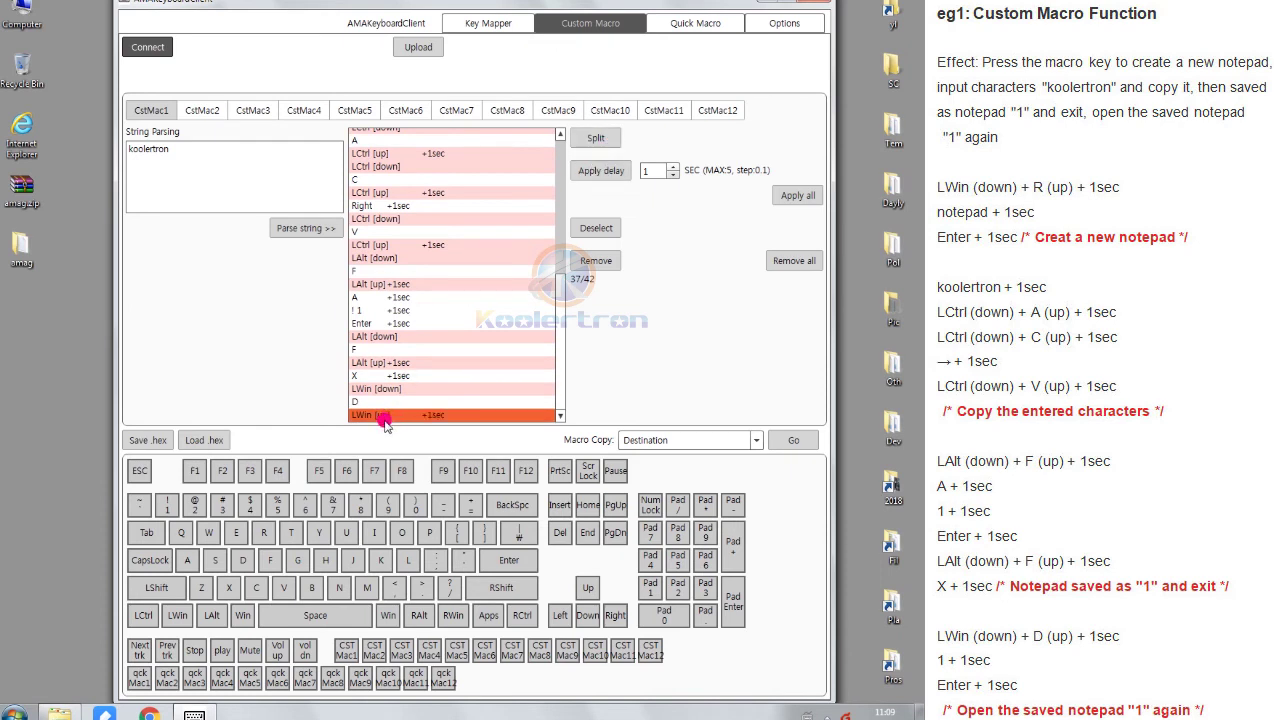
Finish CstMac1 with the keys 1 and Enter, each followed by a 1-second delay, and review the sequence from its start.
click(167, 505)
click(601, 170)
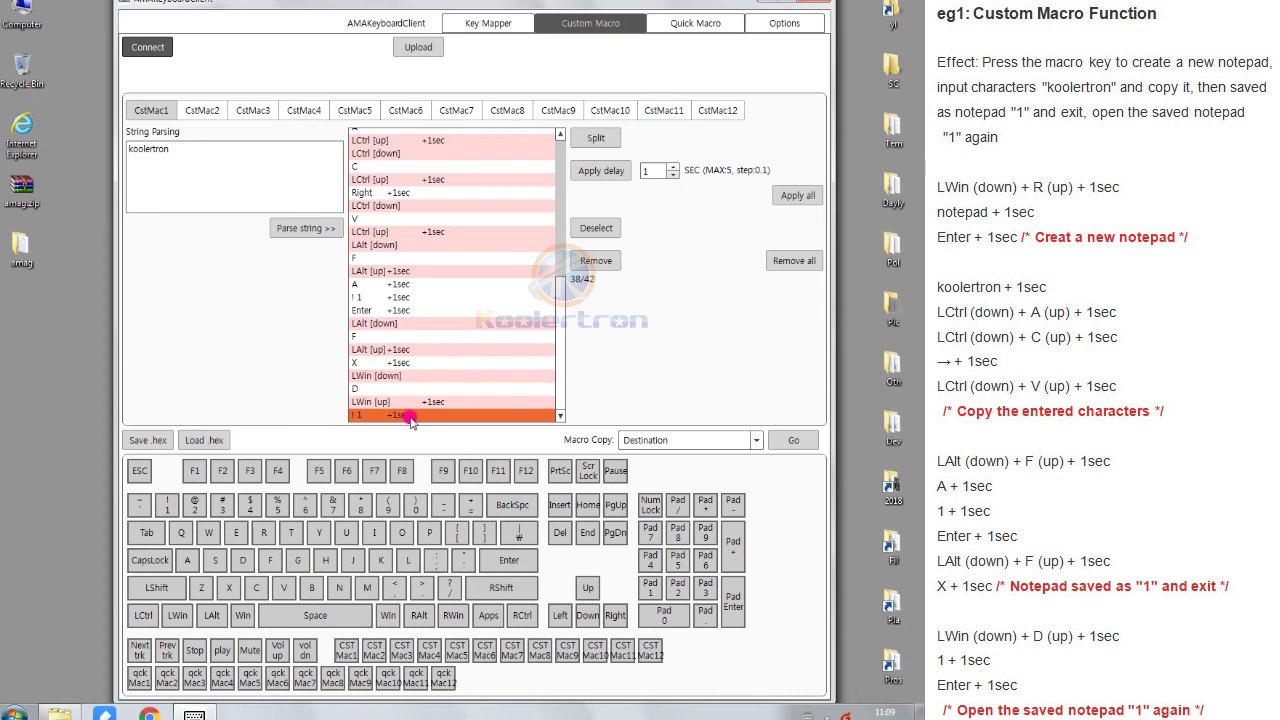
click(510, 561)
click(402, 415)
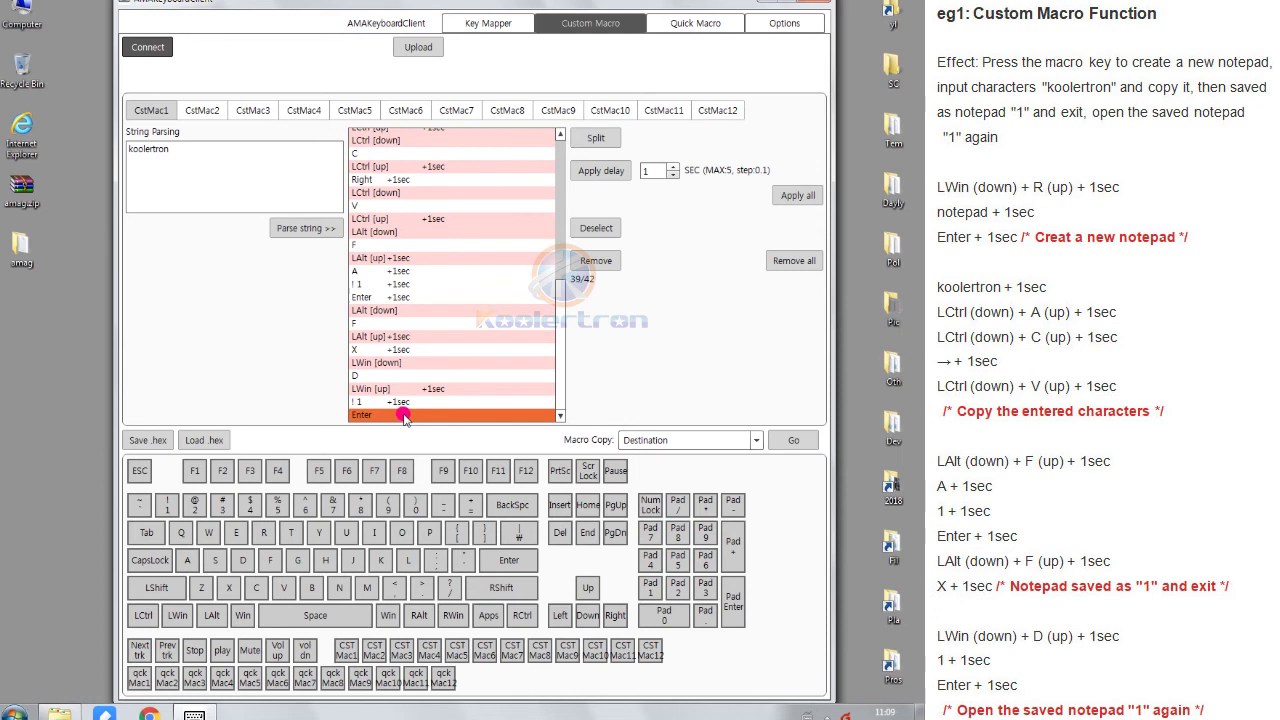
click(603, 174)
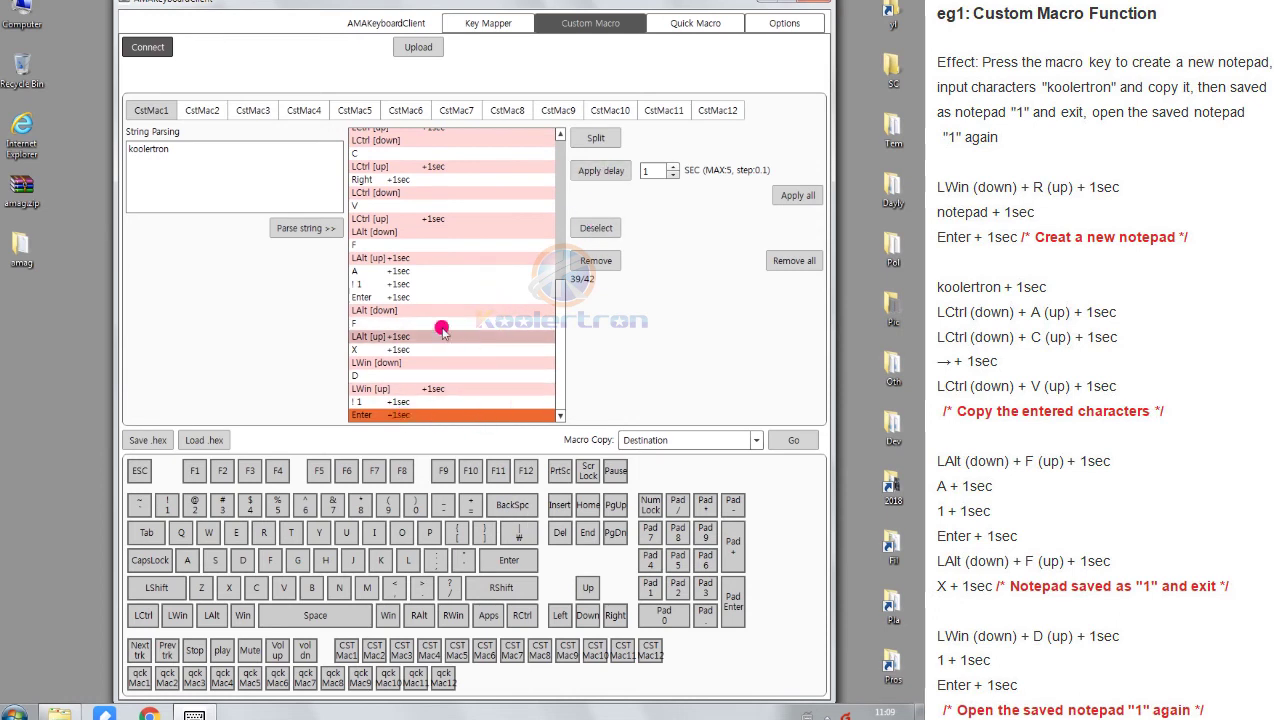
scroll(434, 304, up, 7)
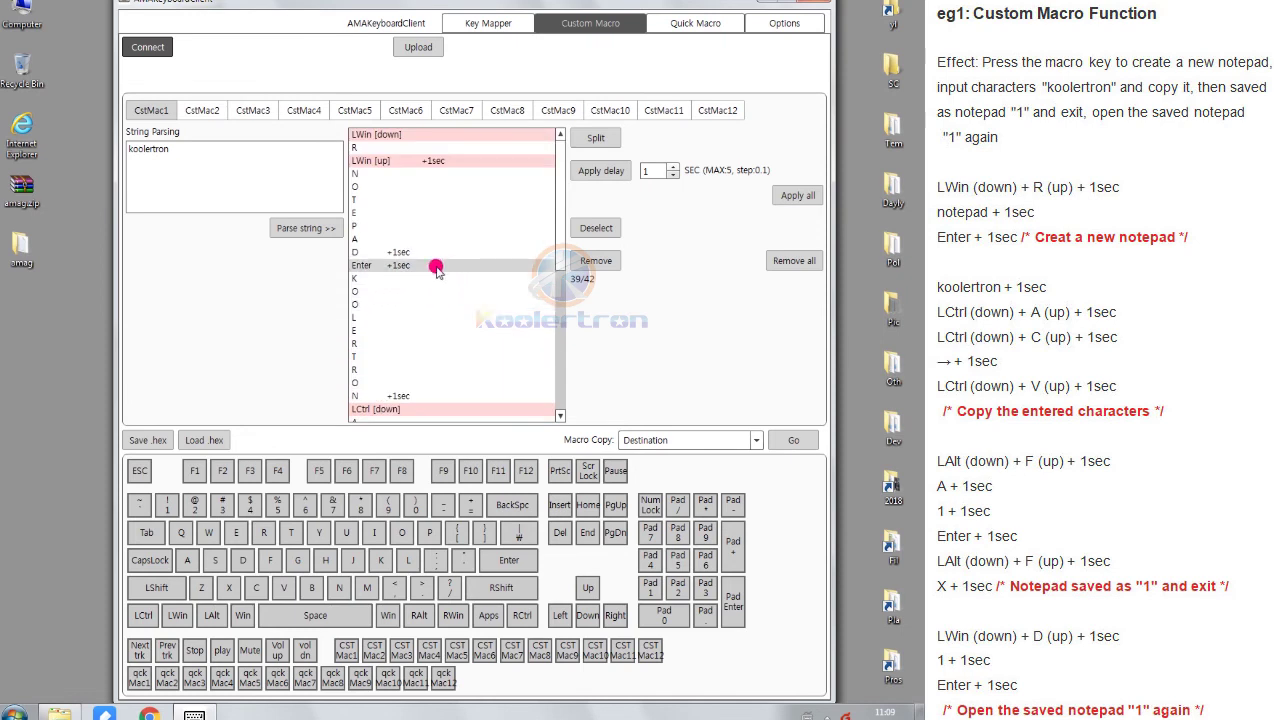
Upload the CstMac1 macro, and upload a key map with CST Mac1 assigned to Col 1, Row 4 of the Normal layer.
click(417, 47)
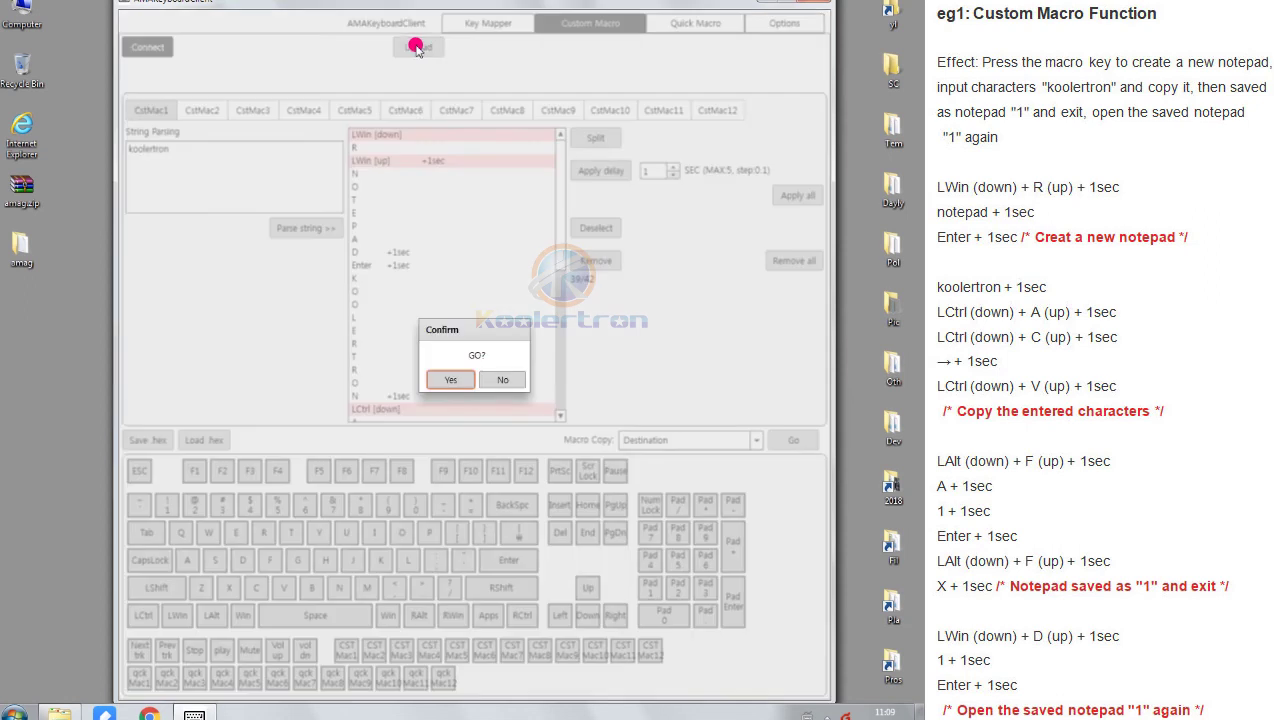
click(447, 381)
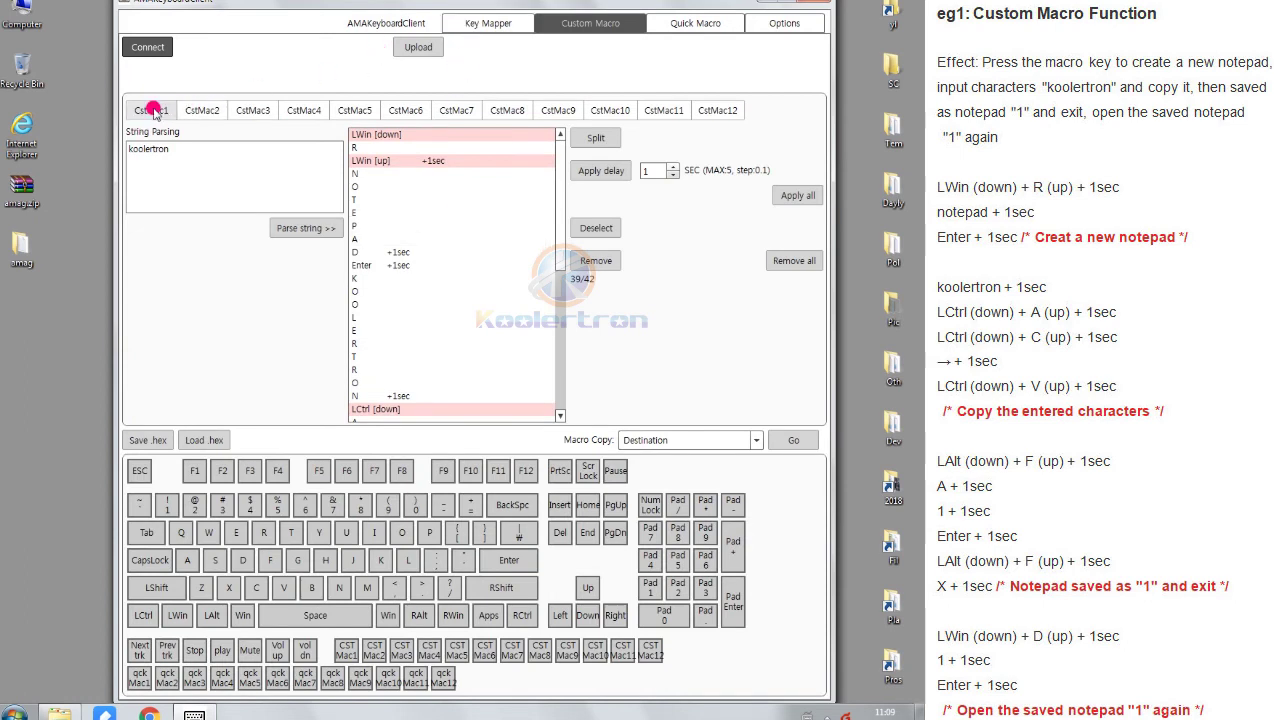
click(488, 21)
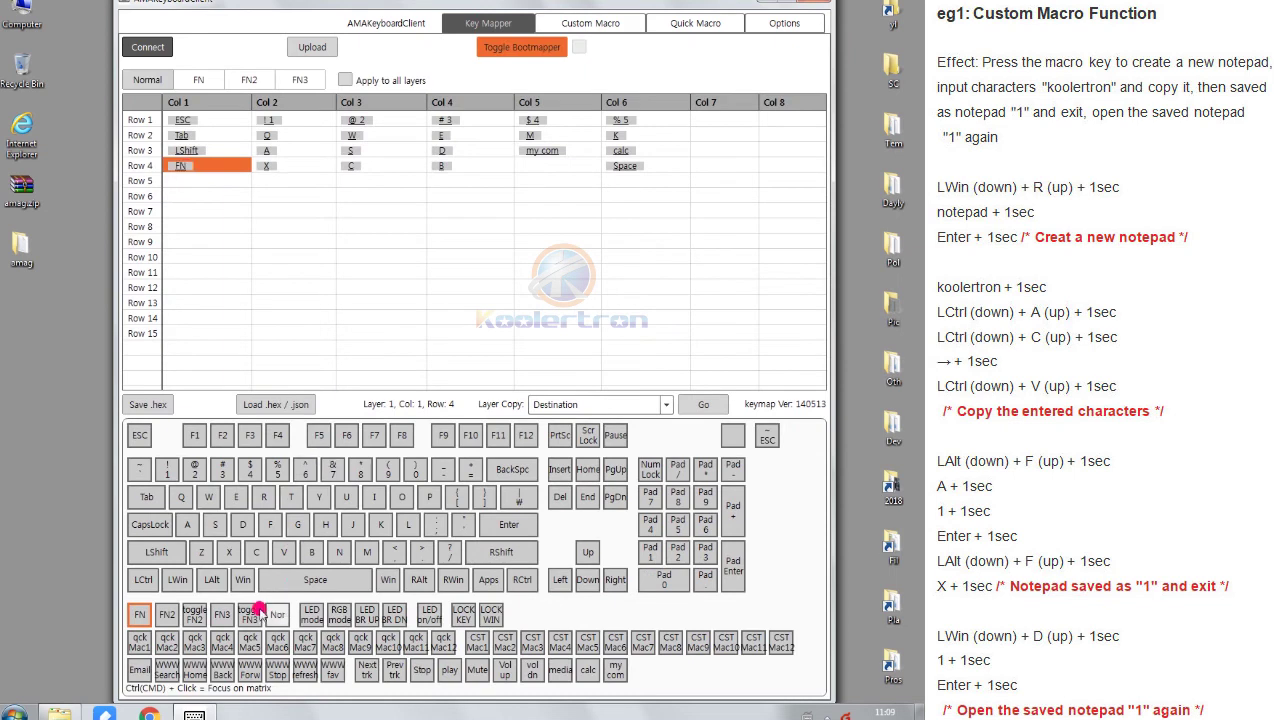
click(477, 640)
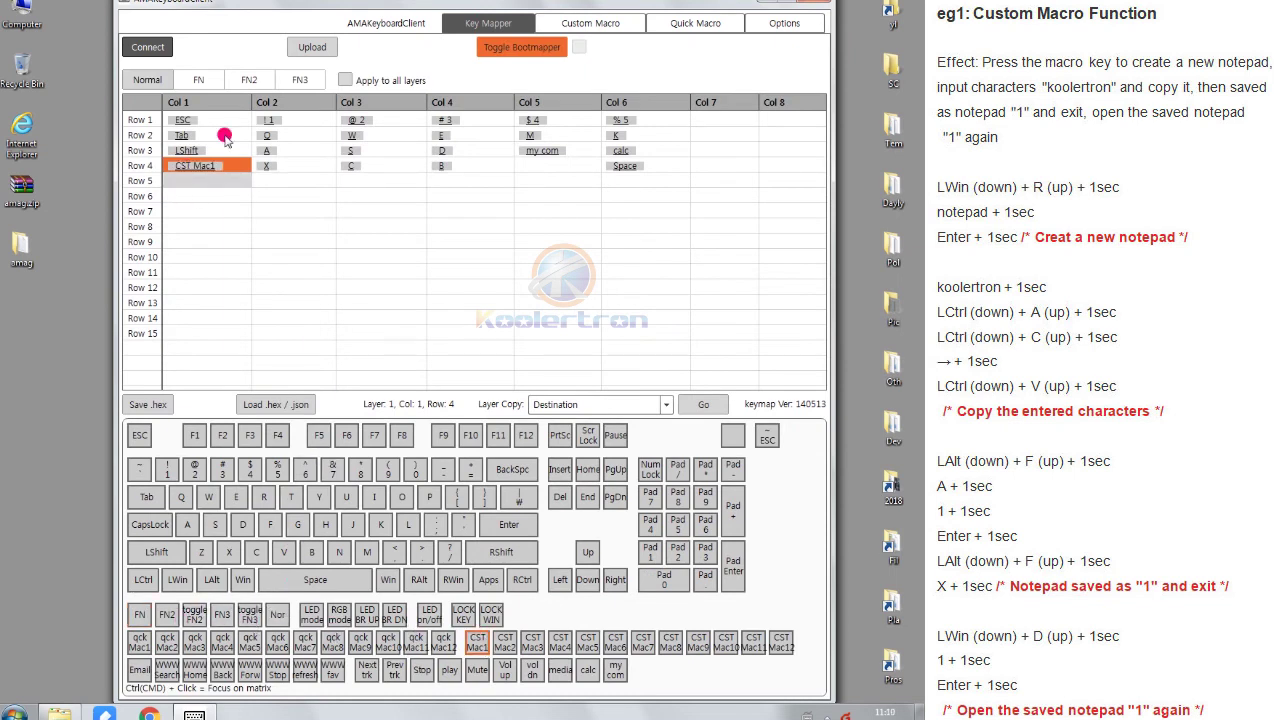
click(312, 47)
click(452, 378)
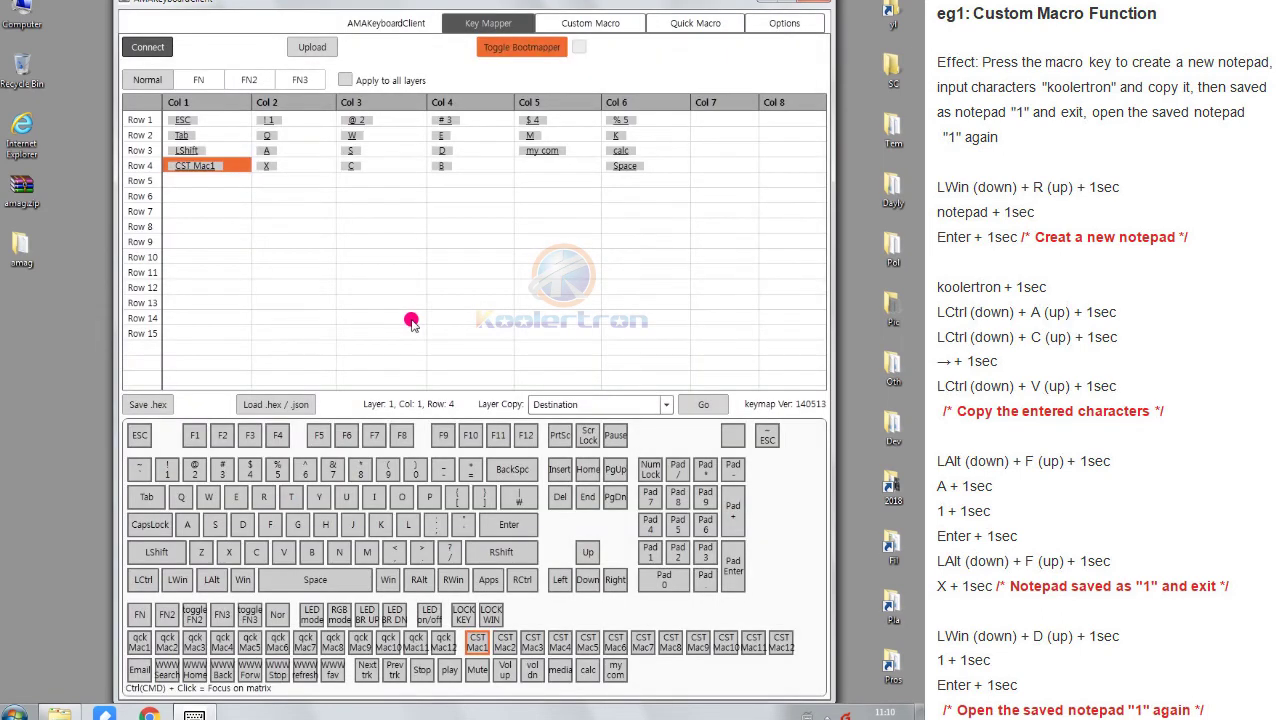
From the cleared desktop, open a new Notepad, enter "koolertron", select all the text and move to its end.
key(super+d)
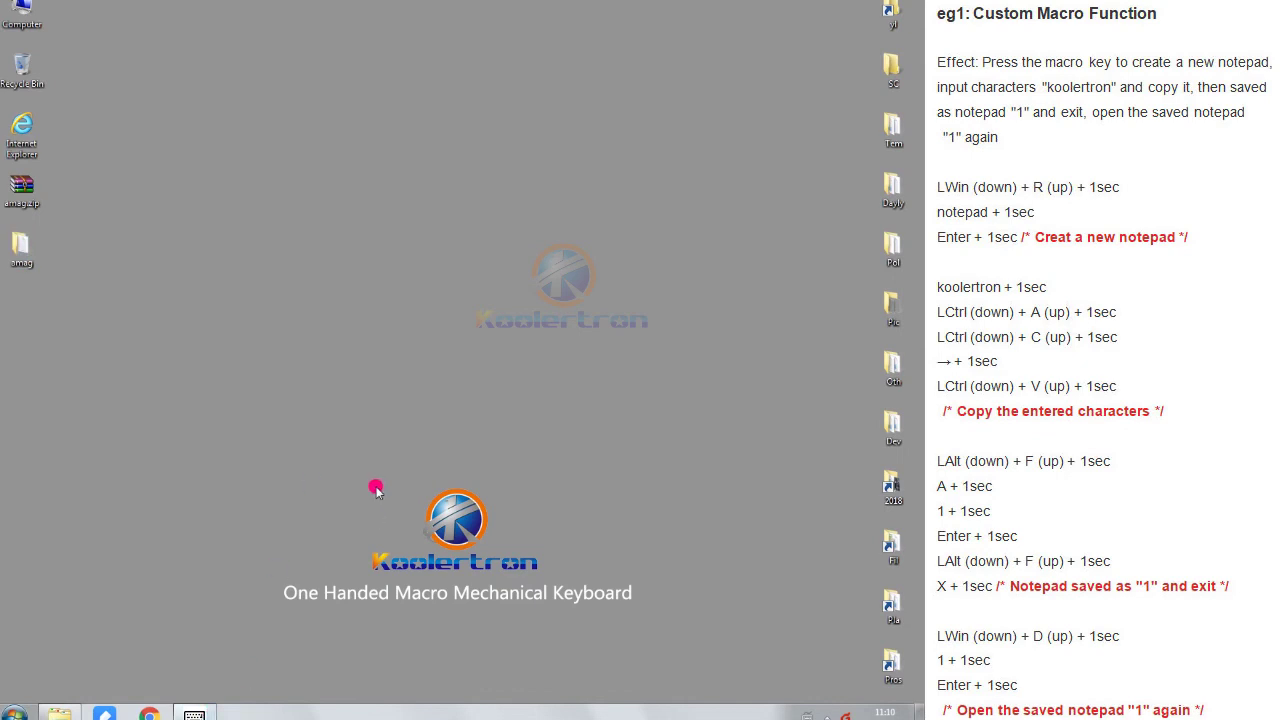
key(super+r)
text(notepad)
key(Return)
text(koolertron)
key(ctrl+a)
key(Right)
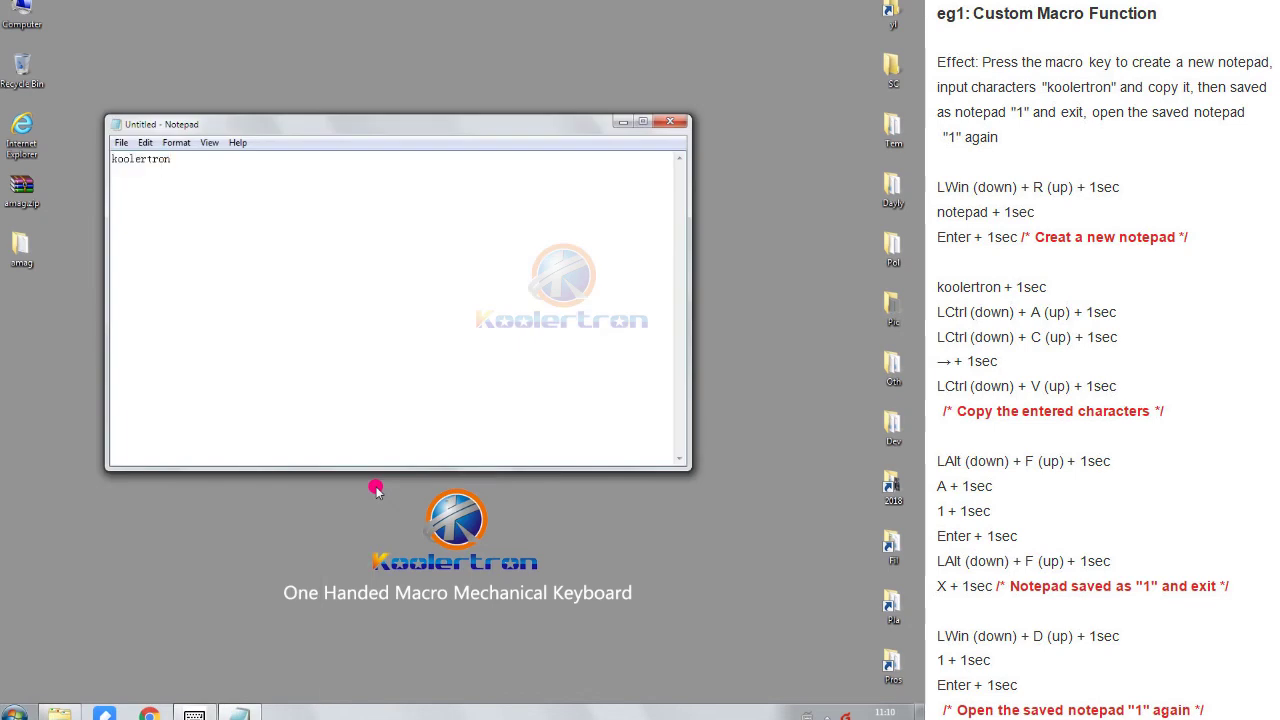
Save the Notepad file under the name 1.
key(alt+f)
text(a)
text(1)
key(Return)
Exit Notepad, reopen the saved file 1 from the desktop, and close it again.
key(alt+f)
key(x)
key(1)
key(Return)
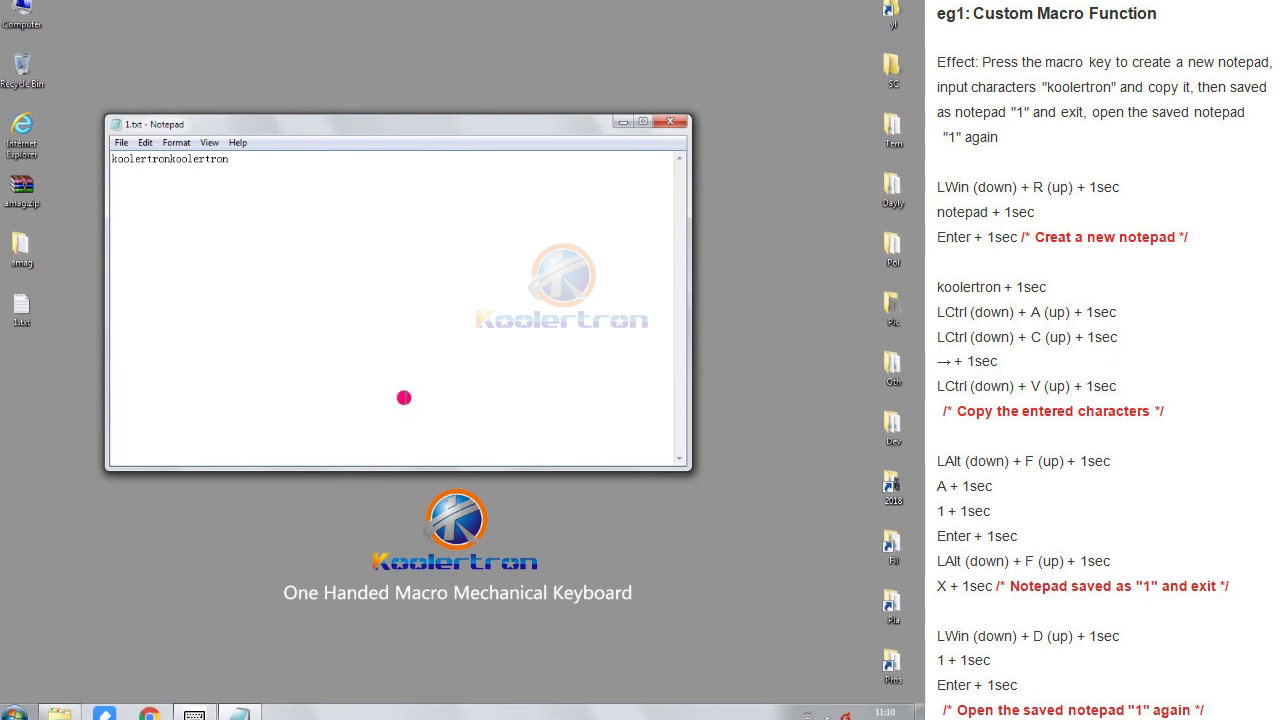
click(672, 122)
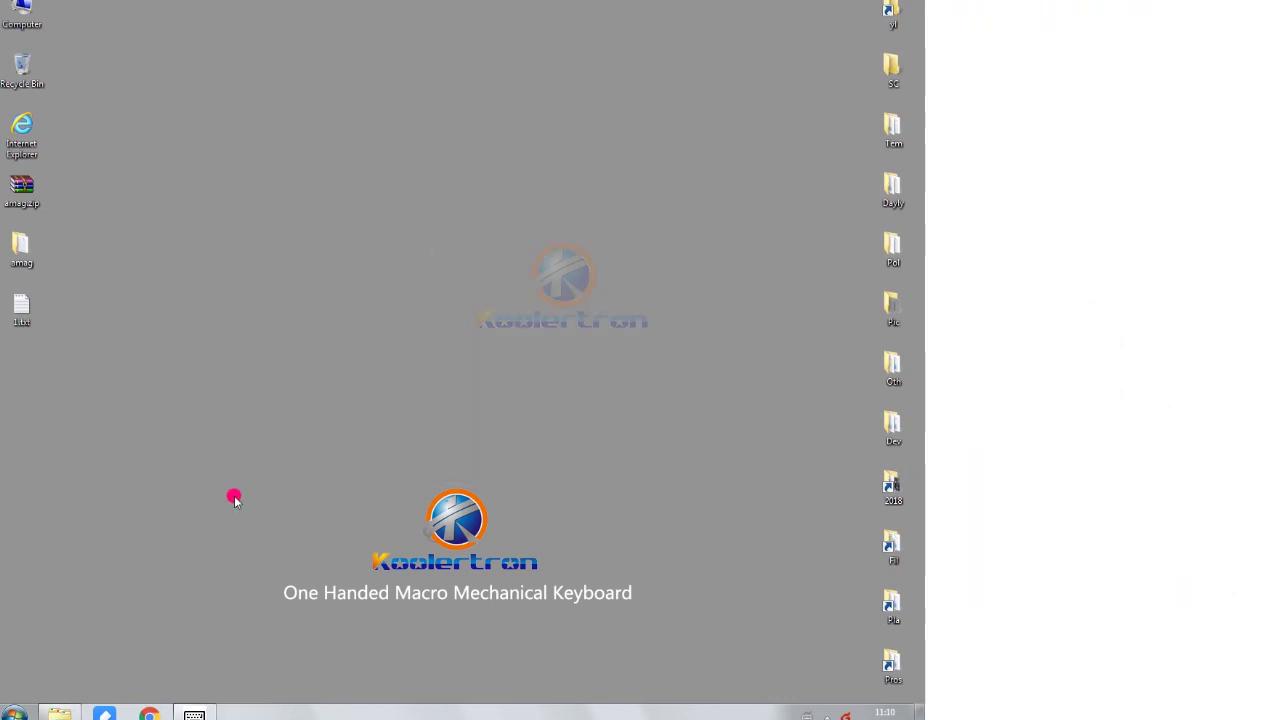
Switch to AMAKeyboardClient and replace all CstMac1 entries after the LCtrl+V sequence with CST Mac2.
click(197, 714)
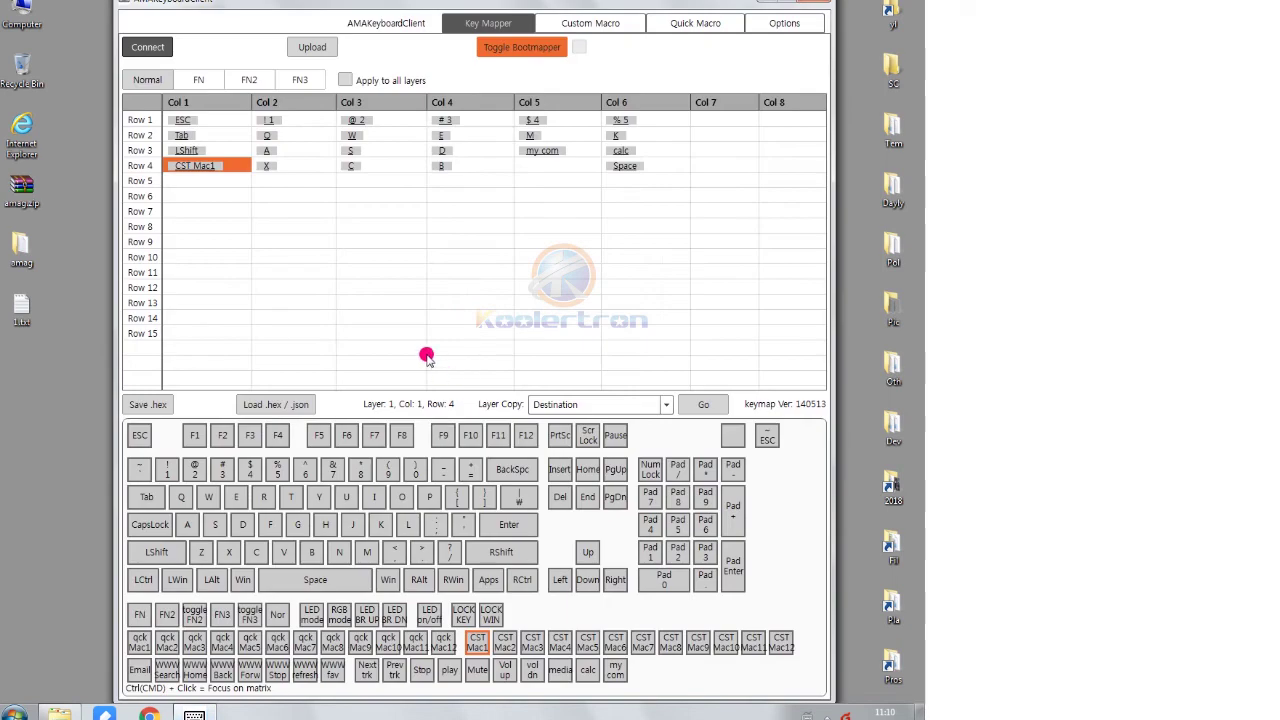
click(576, 24)
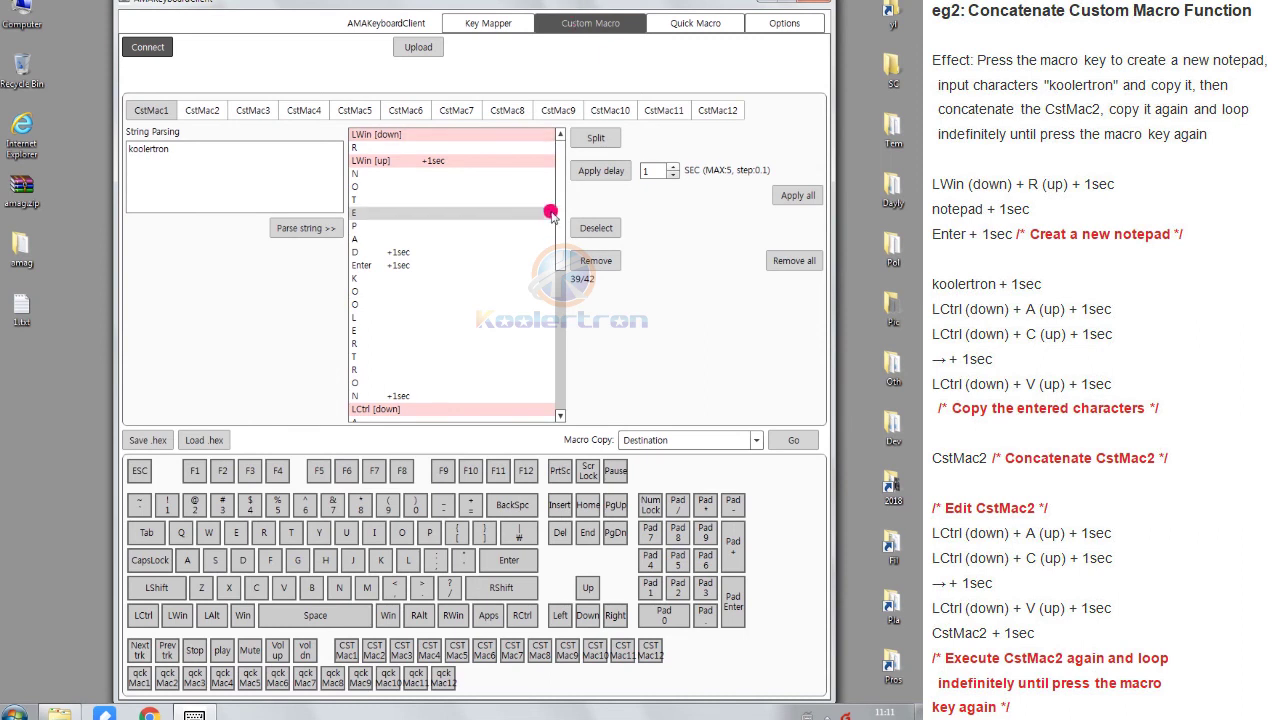
scroll(527, 390, down, 10)
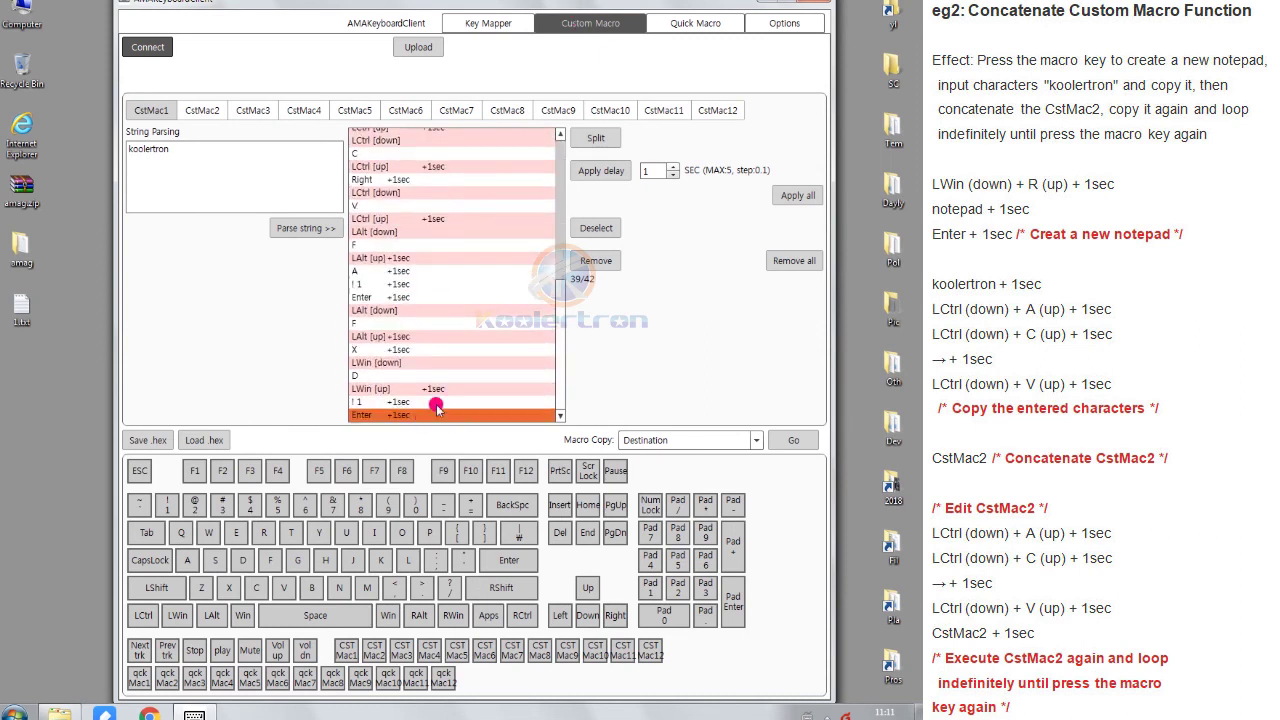
click(591, 264)
click(591, 264)
click(591, 264)
click(591, 264)
click(591, 264)
click(591, 264)
click(591, 264)
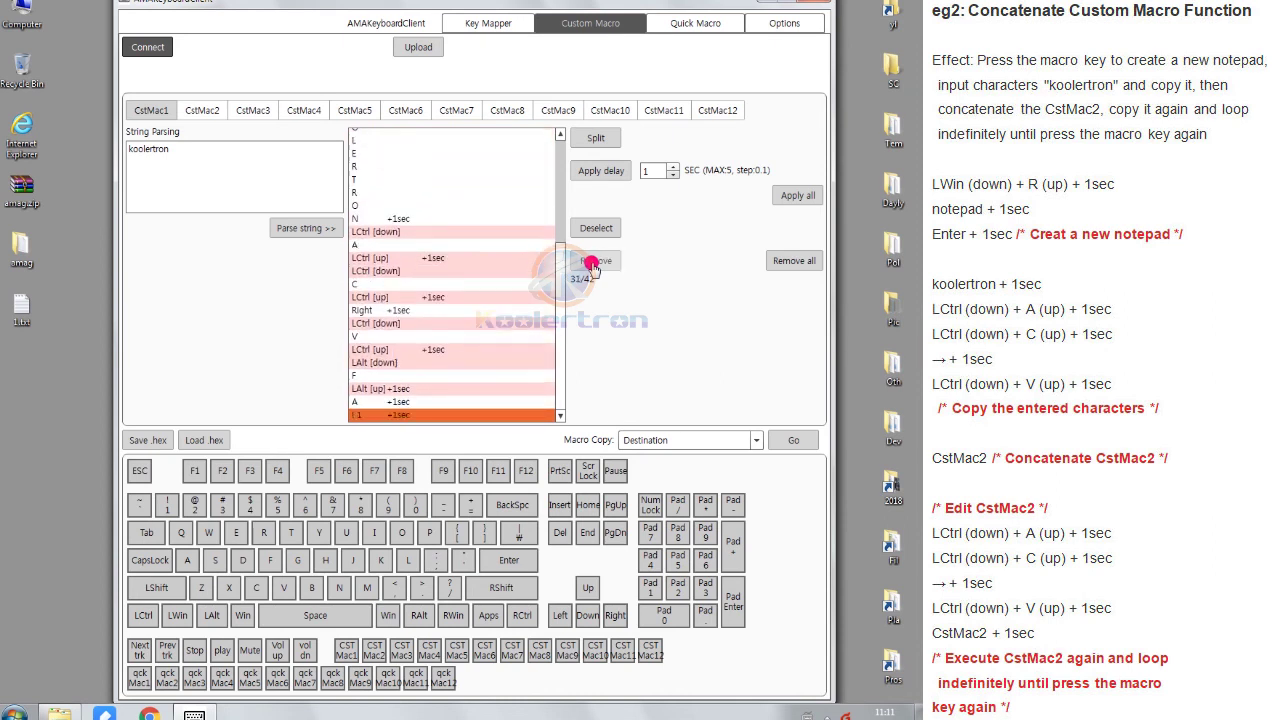
click(591, 264)
click(591, 264)
click(591, 264)
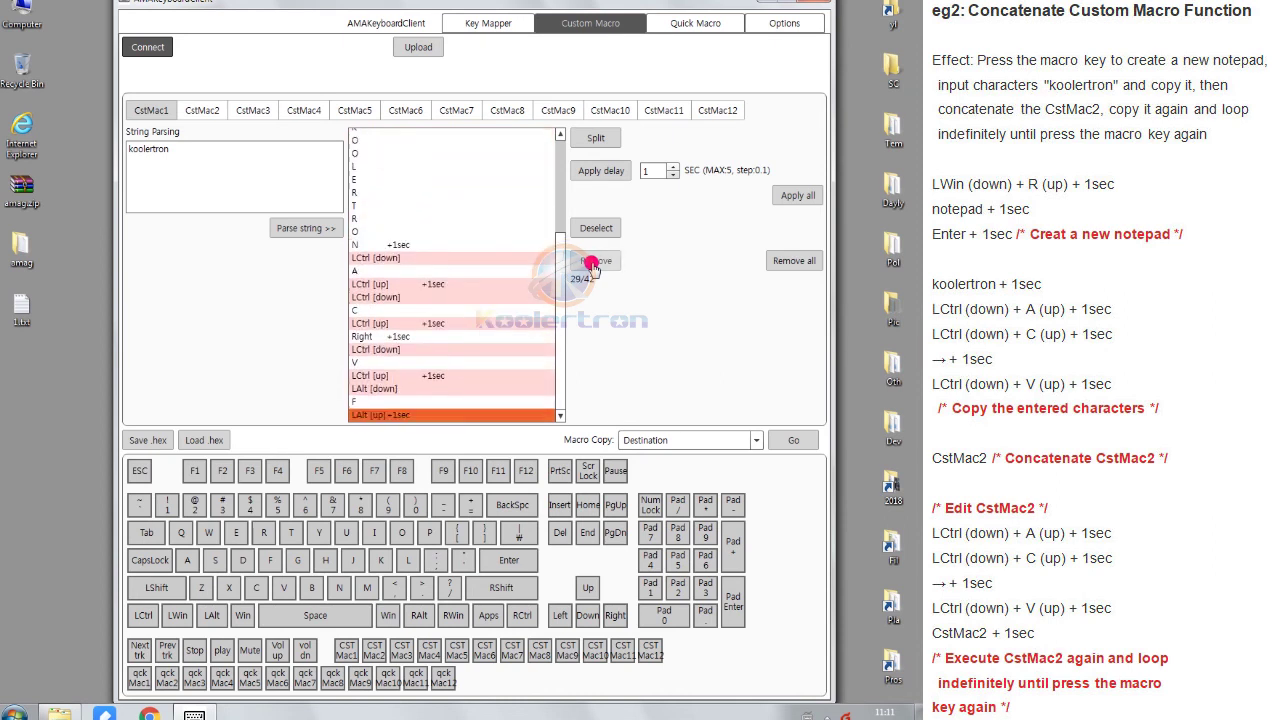
click(591, 264)
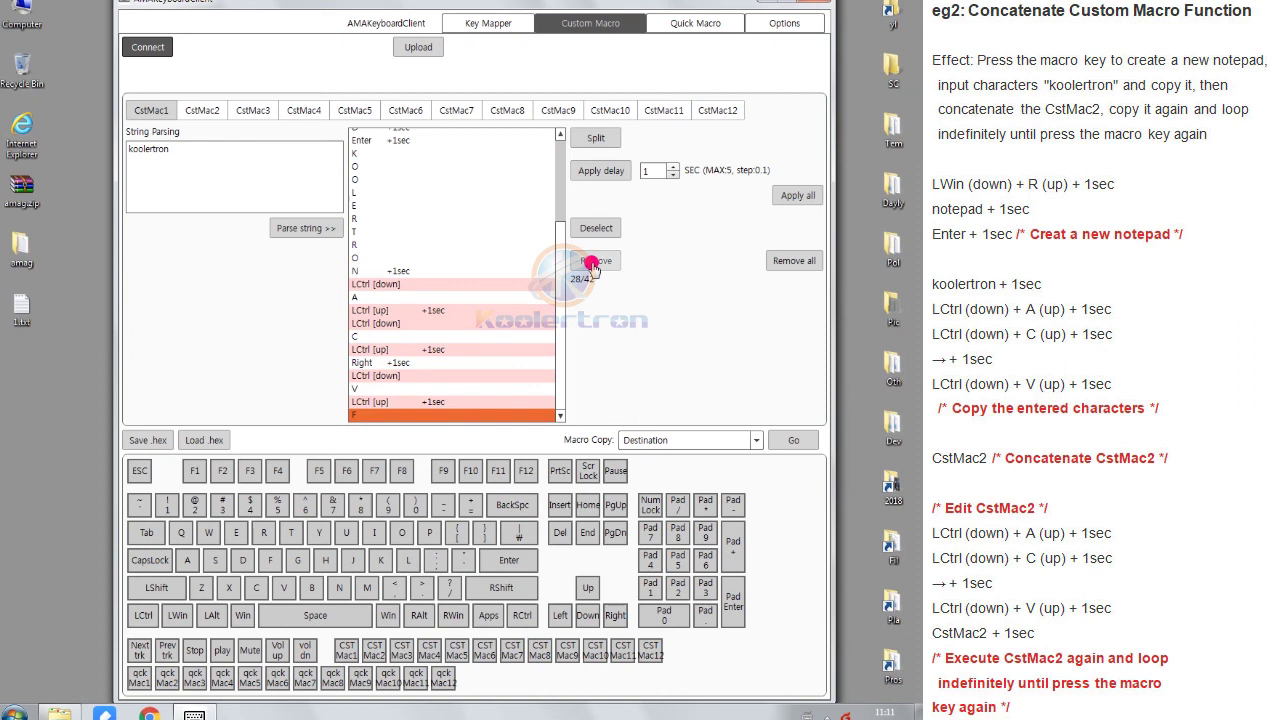
click(591, 264)
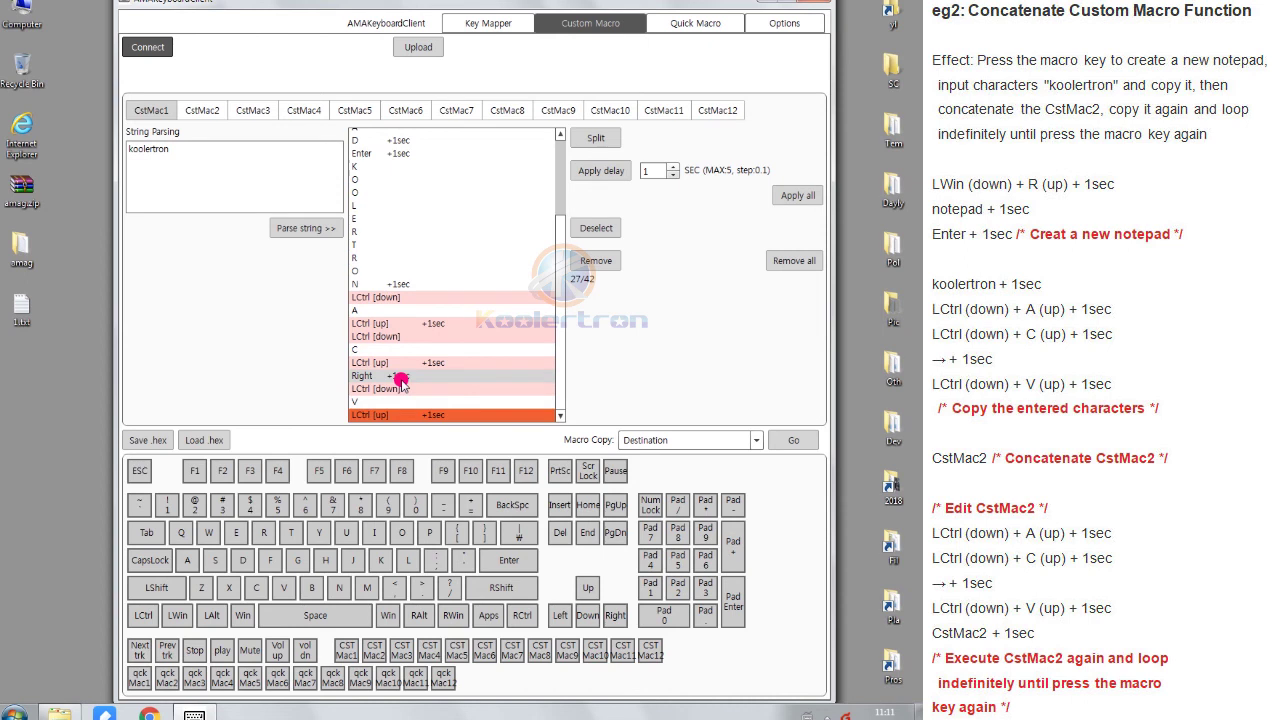
click(374, 651)
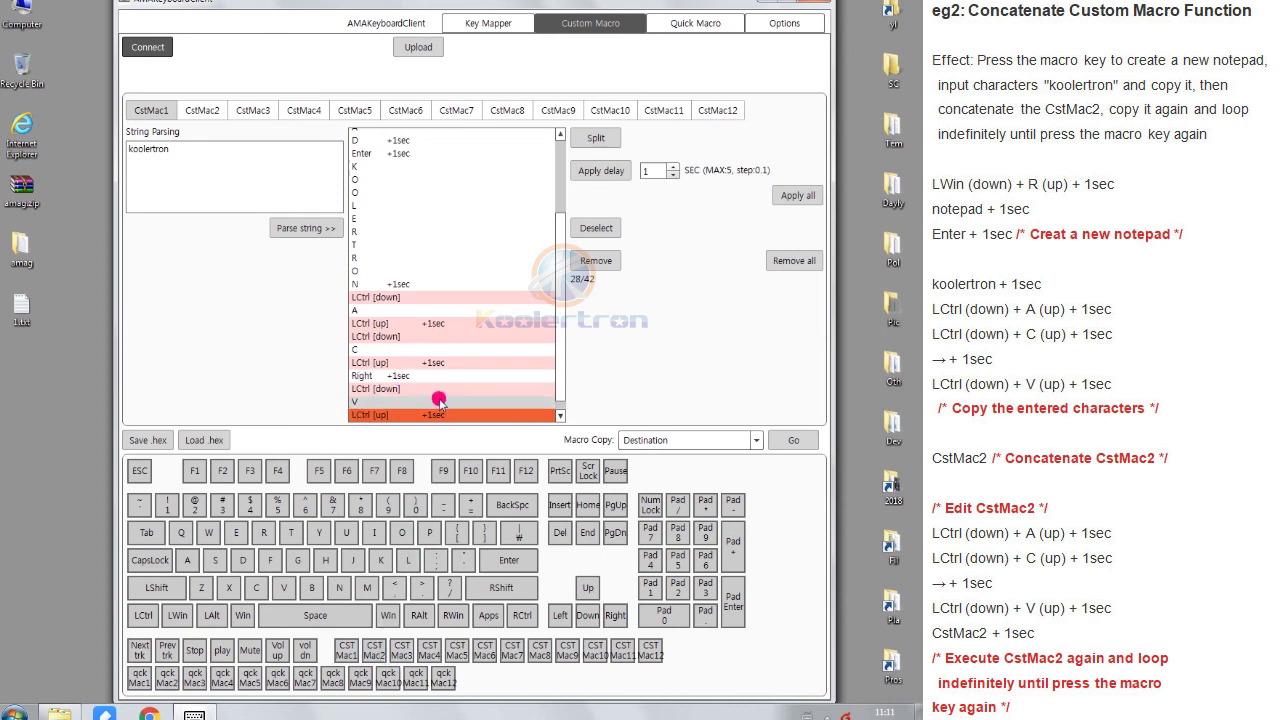
Start CstMac2 with LCtrl split into down and up around A, with a 1-second delay after LCtrl up.
click(202, 112)
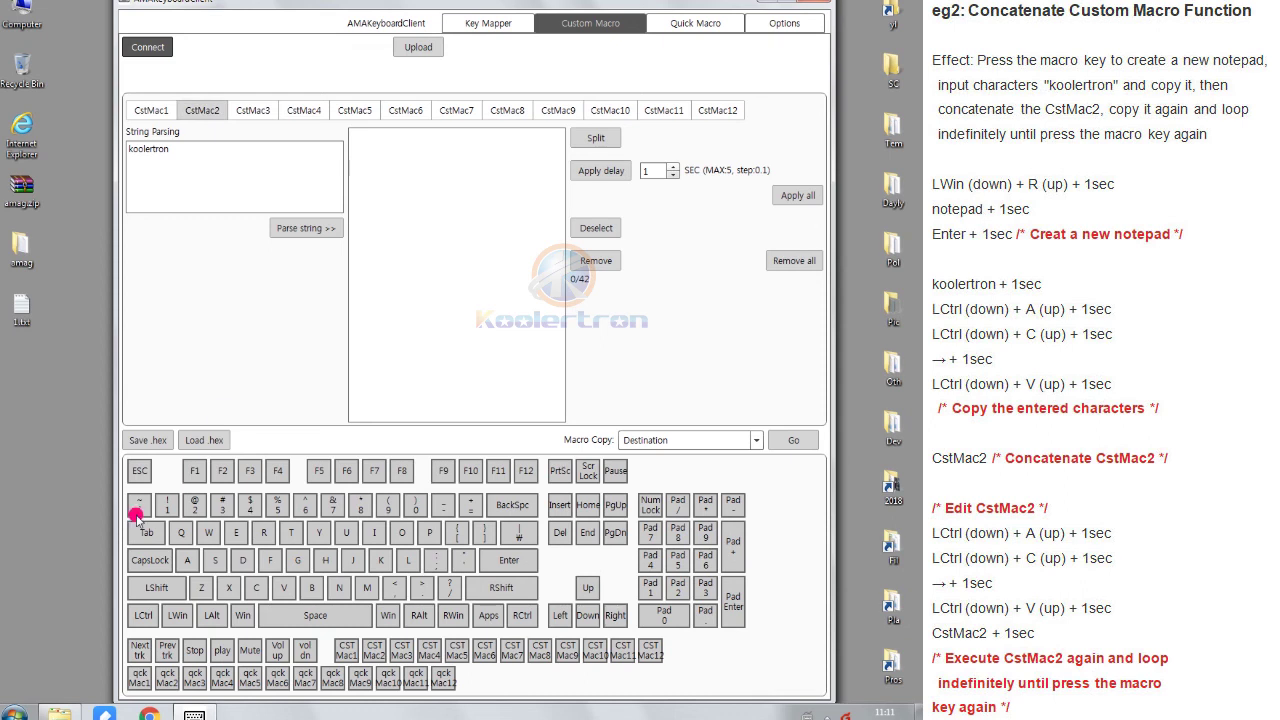
click(144, 616)
click(420, 134)
click(597, 140)
click(187, 560)
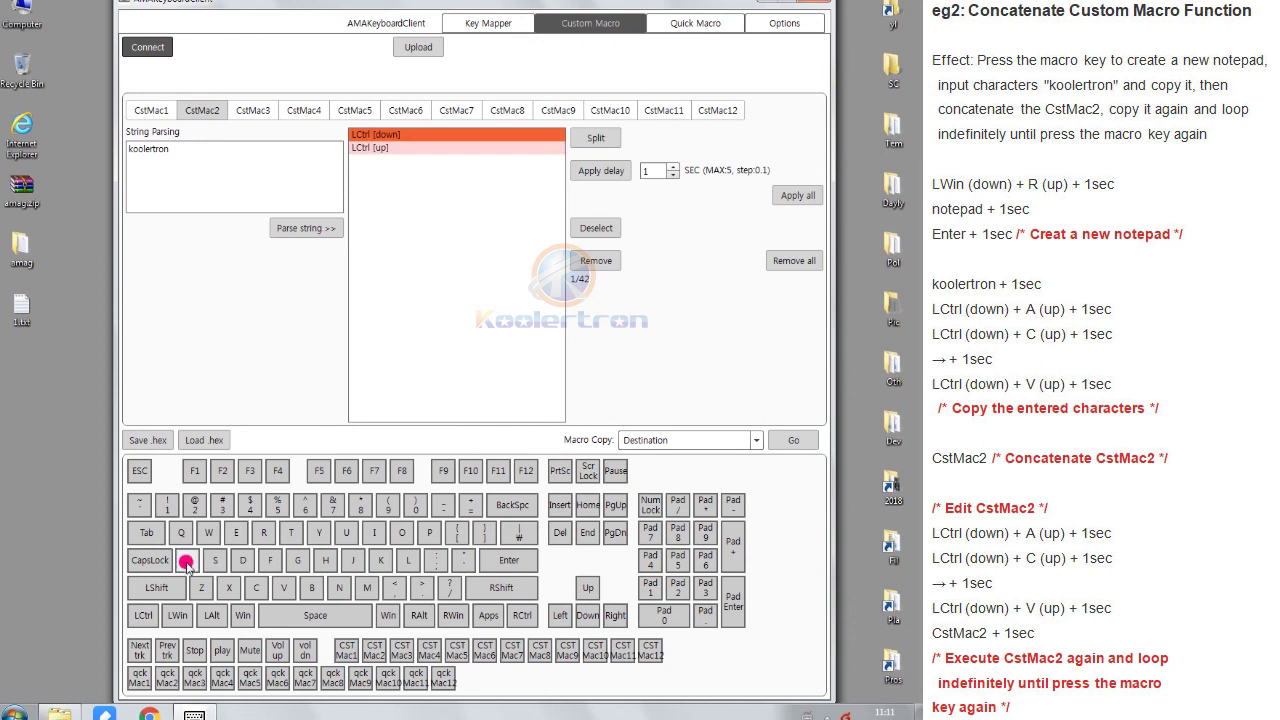
click(443, 162)
click(606, 170)
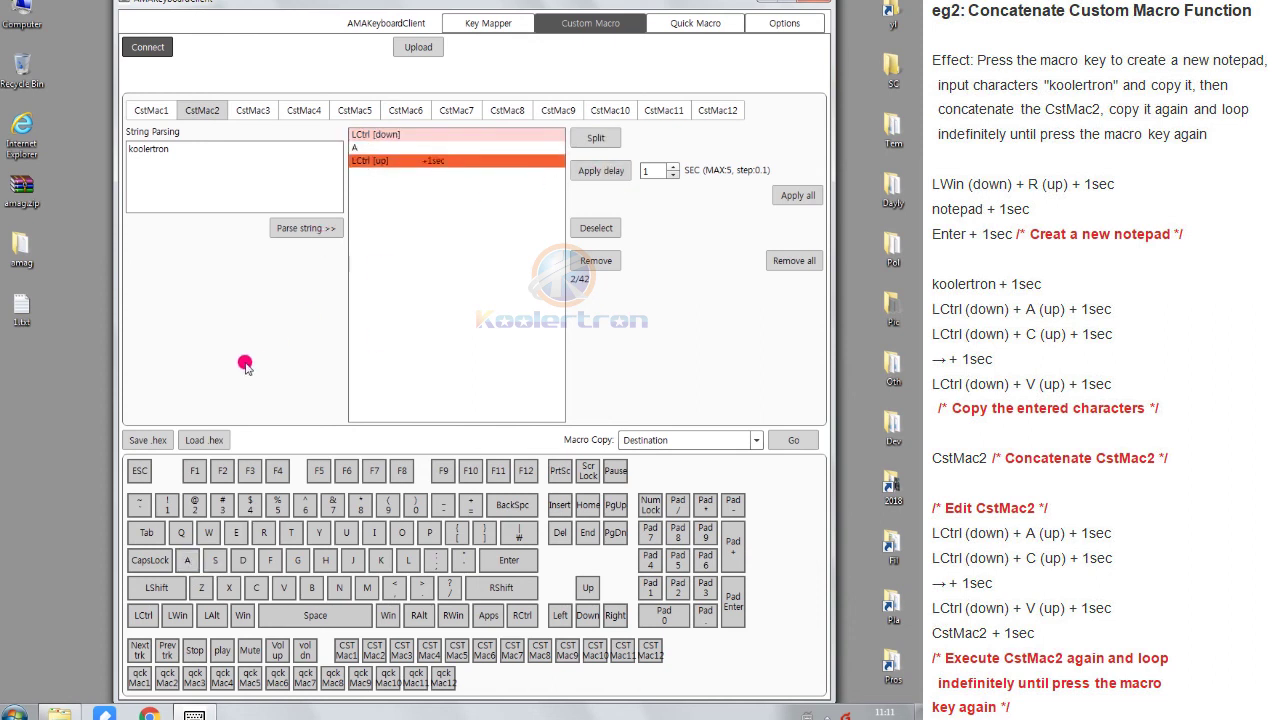
Append another split LCtrl around C to CstMac2, with a 1-second delay after LCtrl up.
click(148, 614)
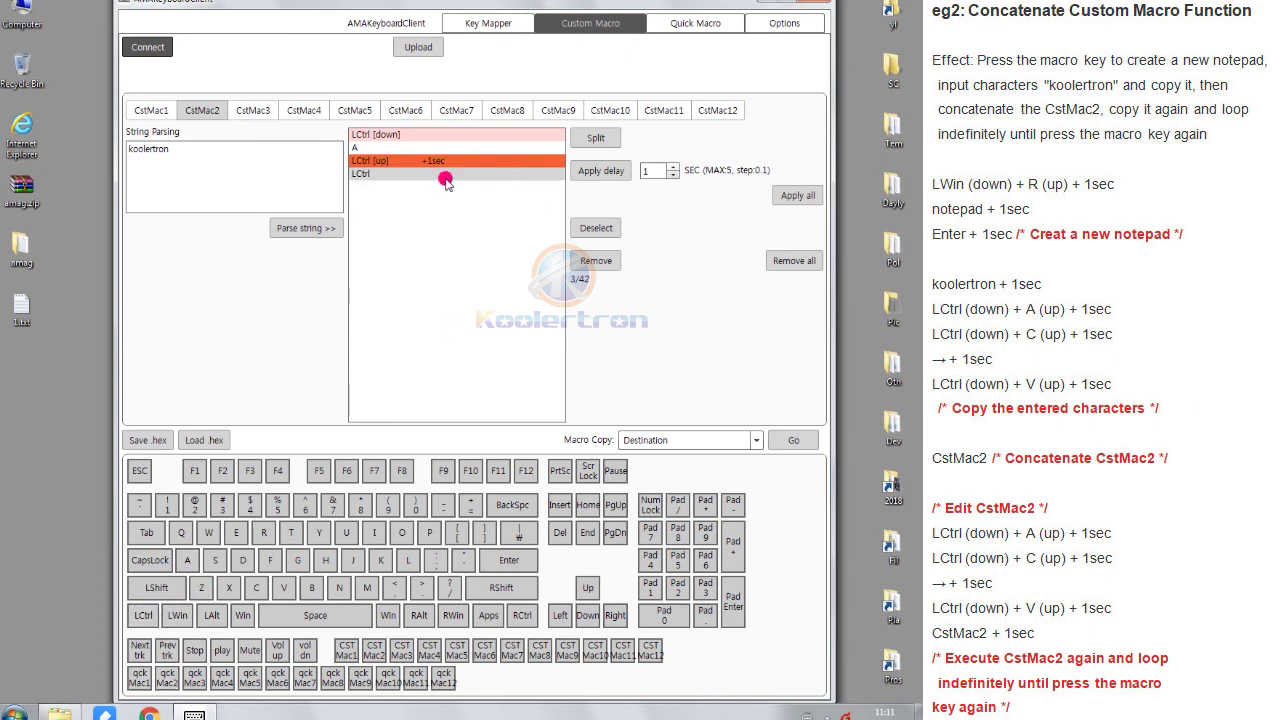
click(620, 140)
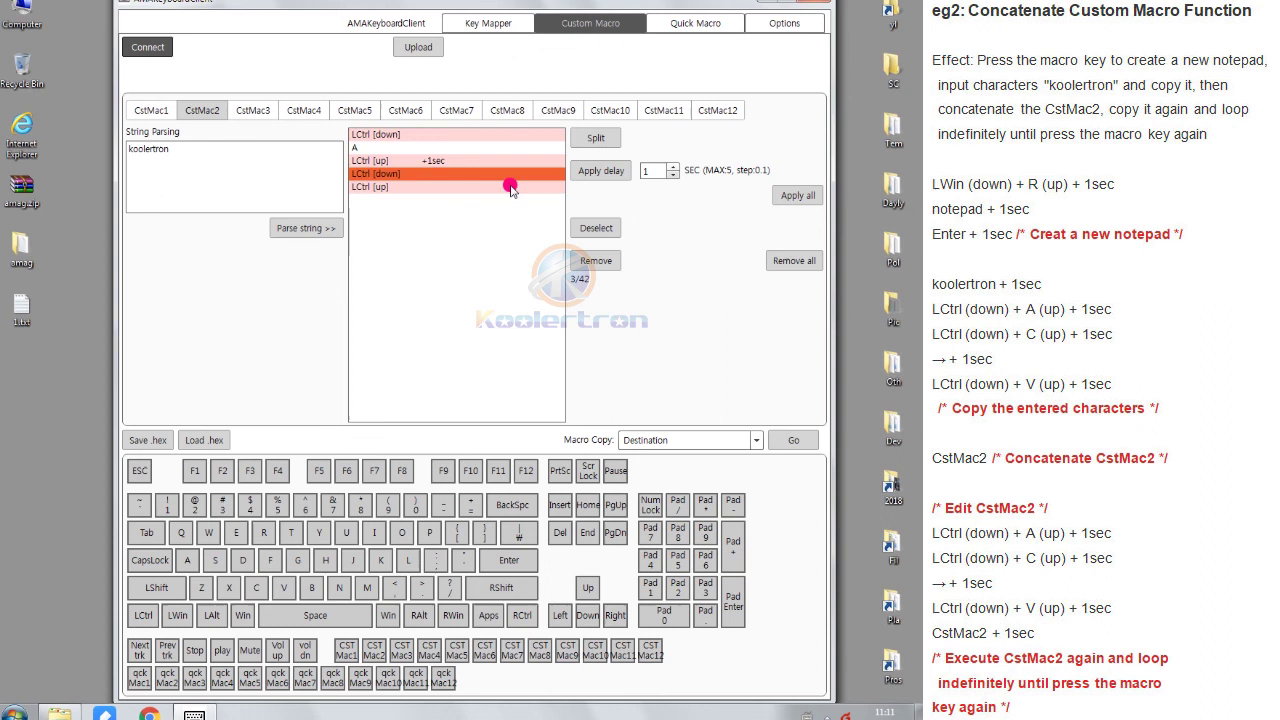
click(256, 588)
click(508, 199)
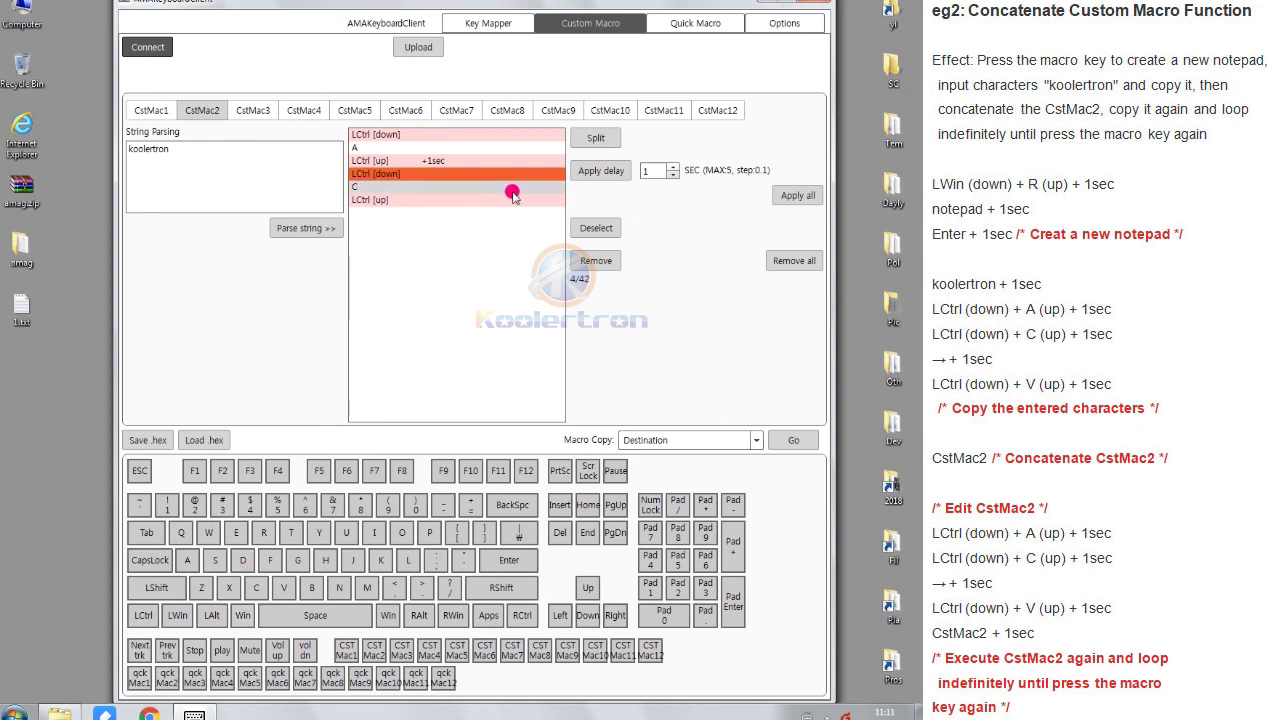
click(610, 172)
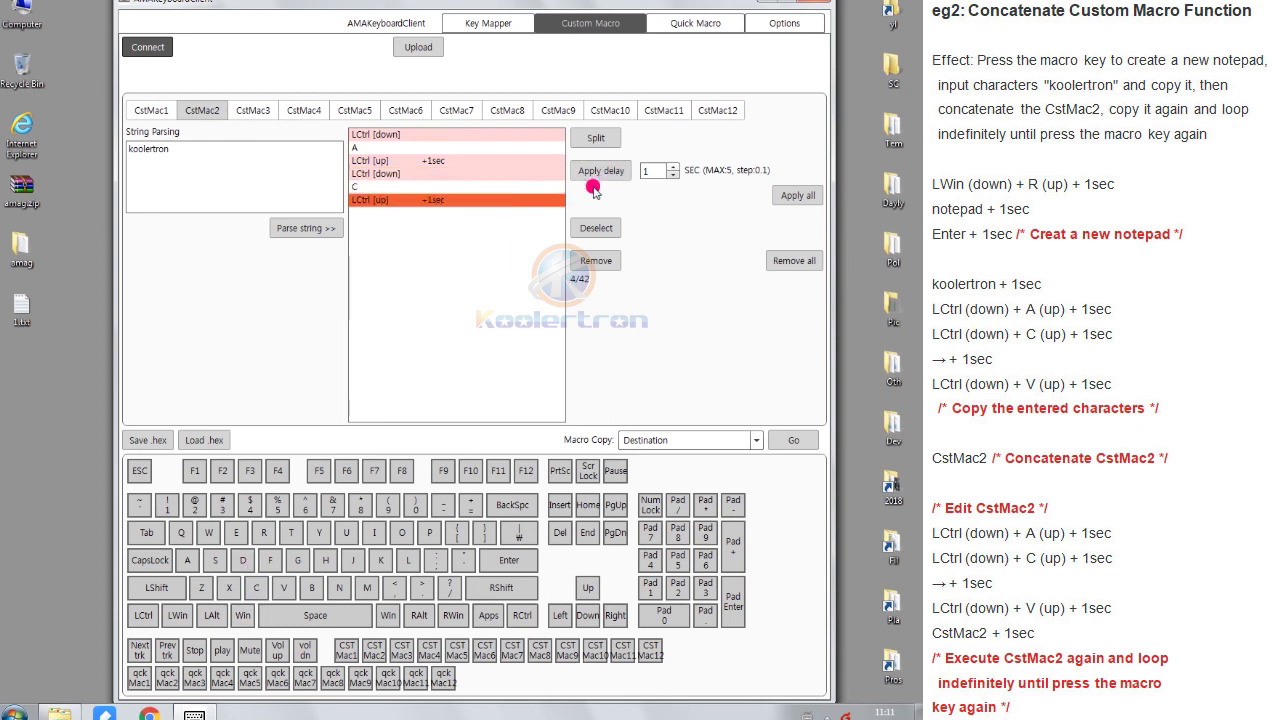
Append the Right arrow key to CstMac2 with a 1-second delay.
click(614, 614)
click(449, 213)
click(600, 170)
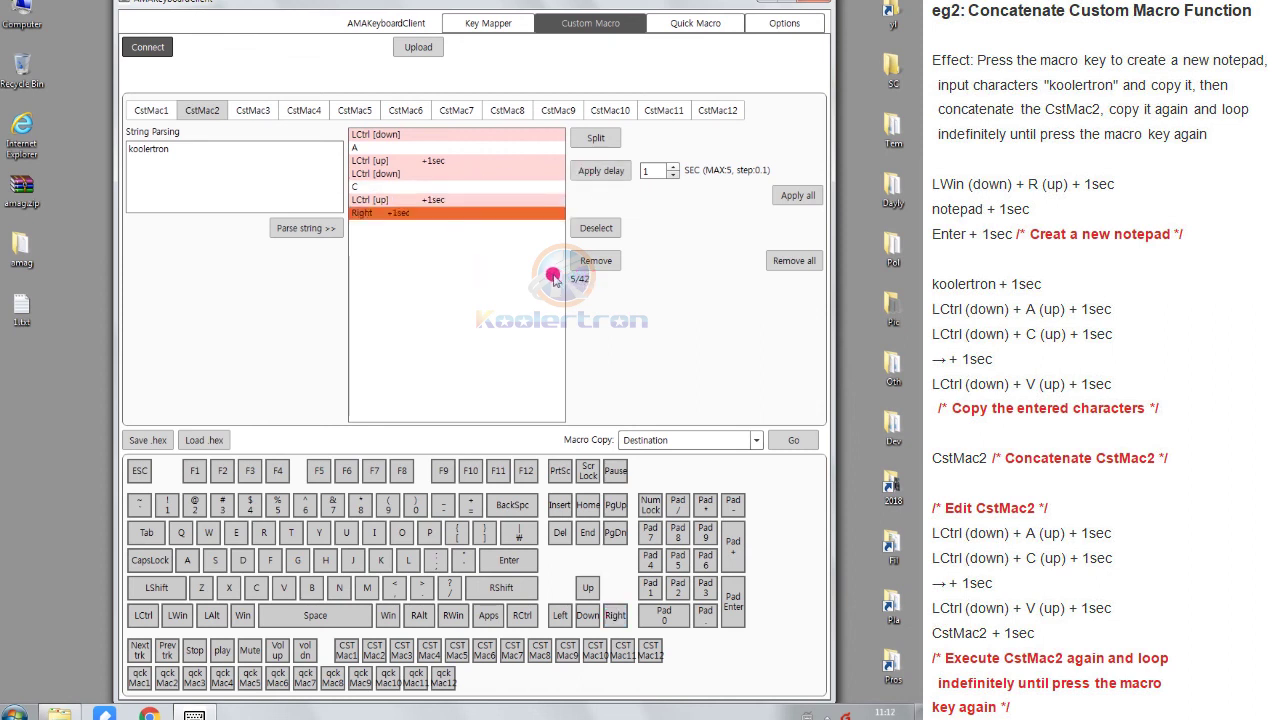
Append a split LCtrl around V to CstMac2, with a 1-second delay after LCtrl up.
click(143, 616)
click(418, 221)
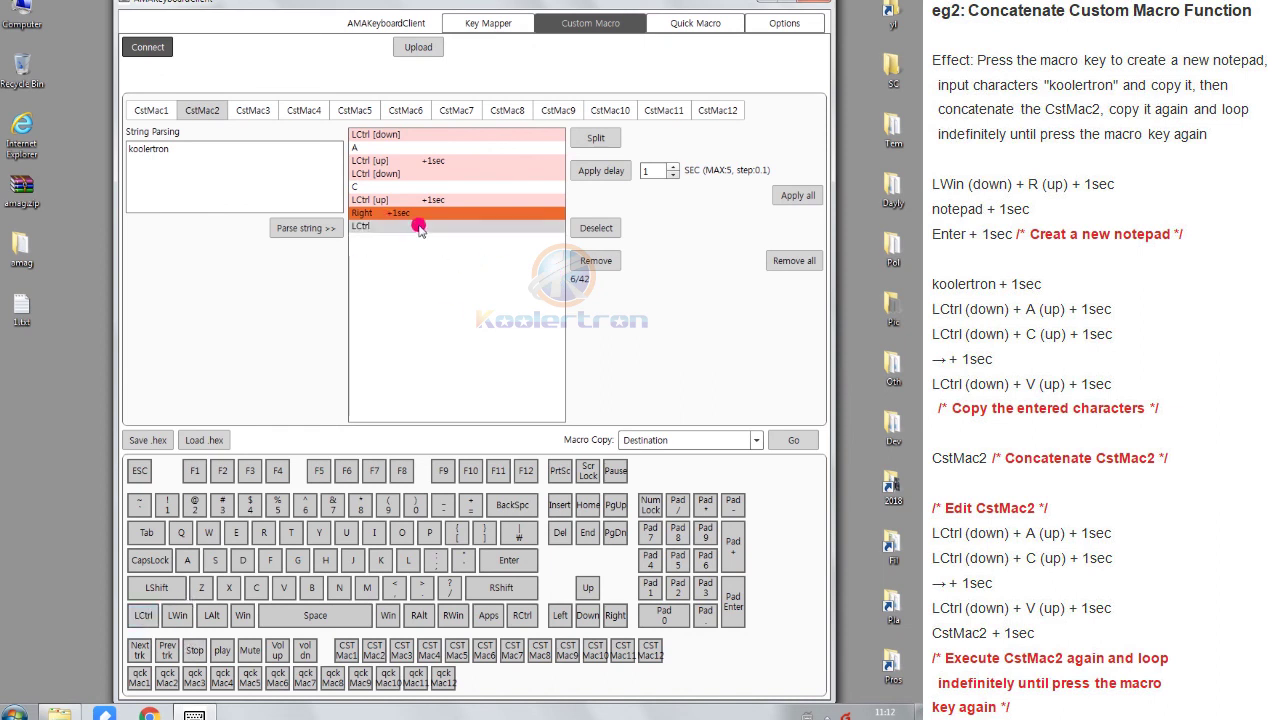
click(355, 414)
click(590, 136)
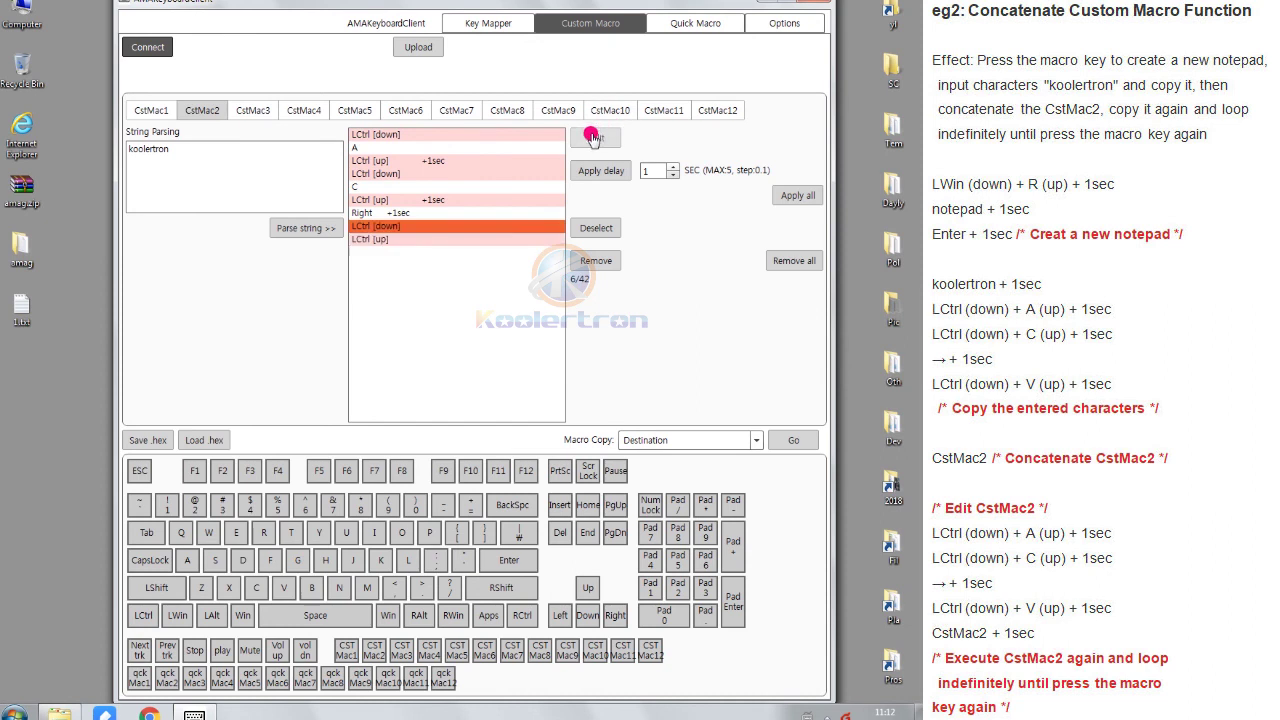
click(280, 588)
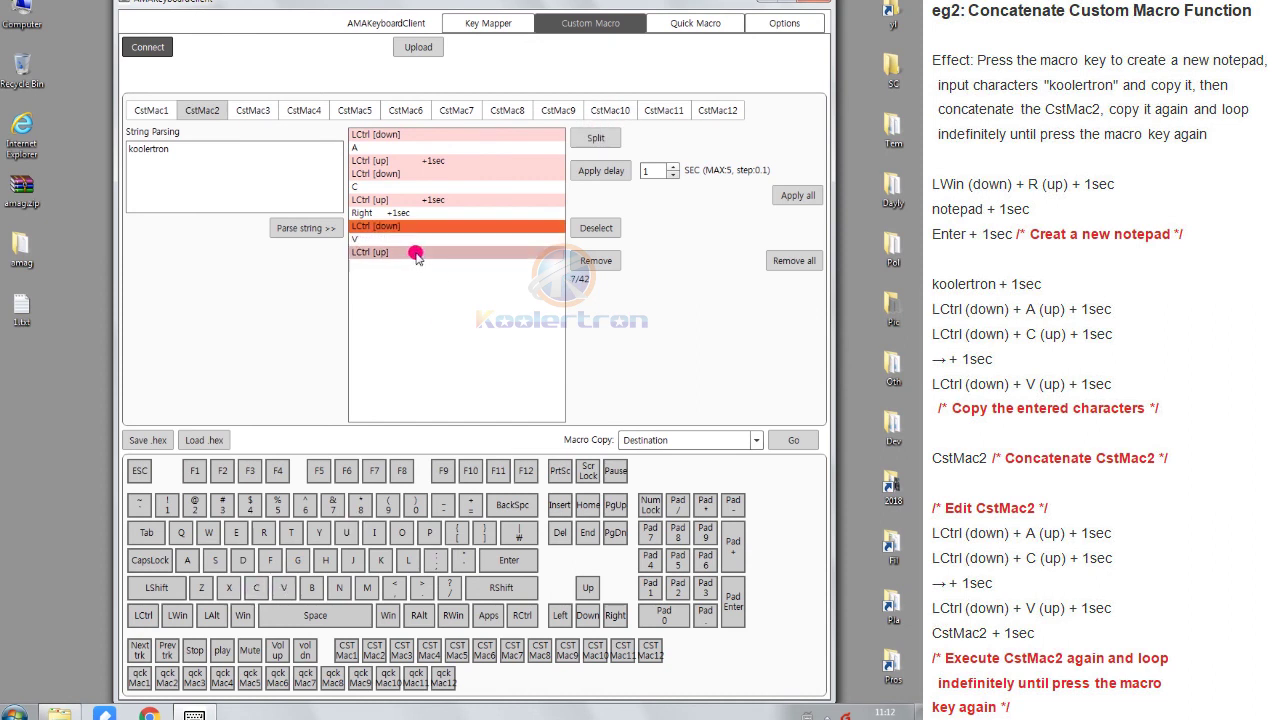
click(420, 252)
click(611, 163)
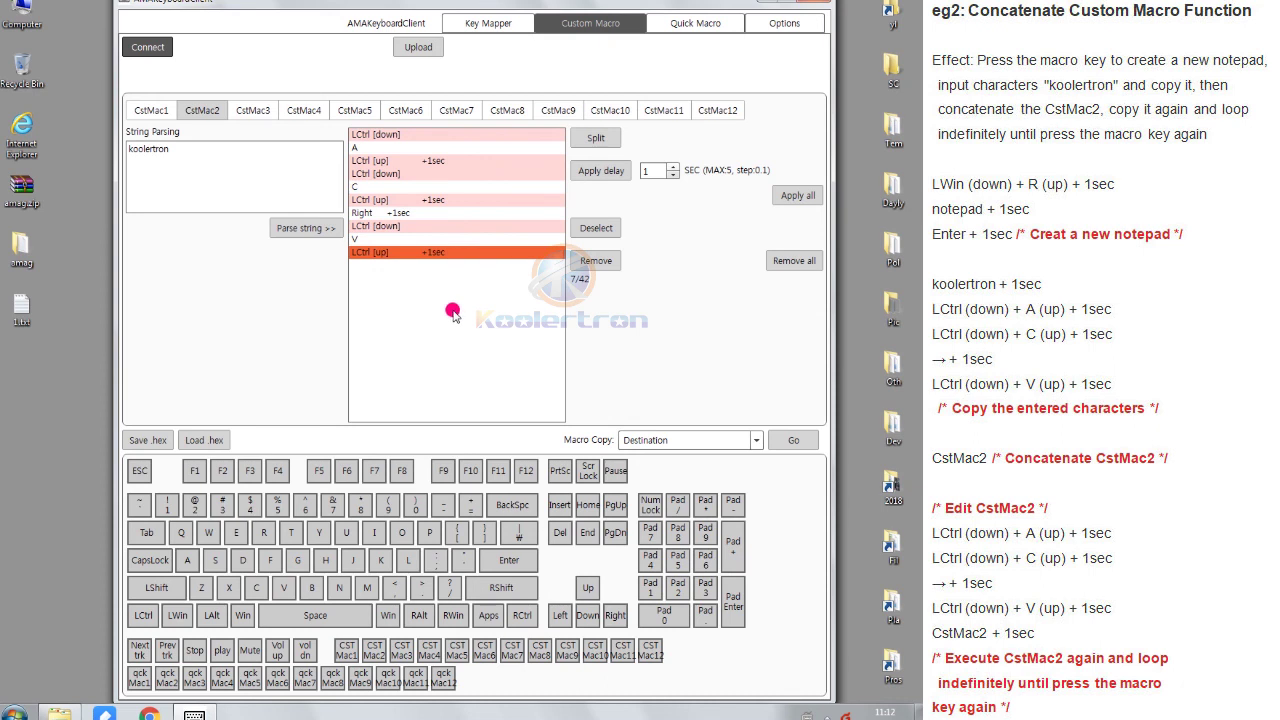
End CstMac2 with a call to CST Mac2 itself, followed by a 1-second delay.
click(373, 651)
click(443, 264)
click(609, 167)
click(444, 283)
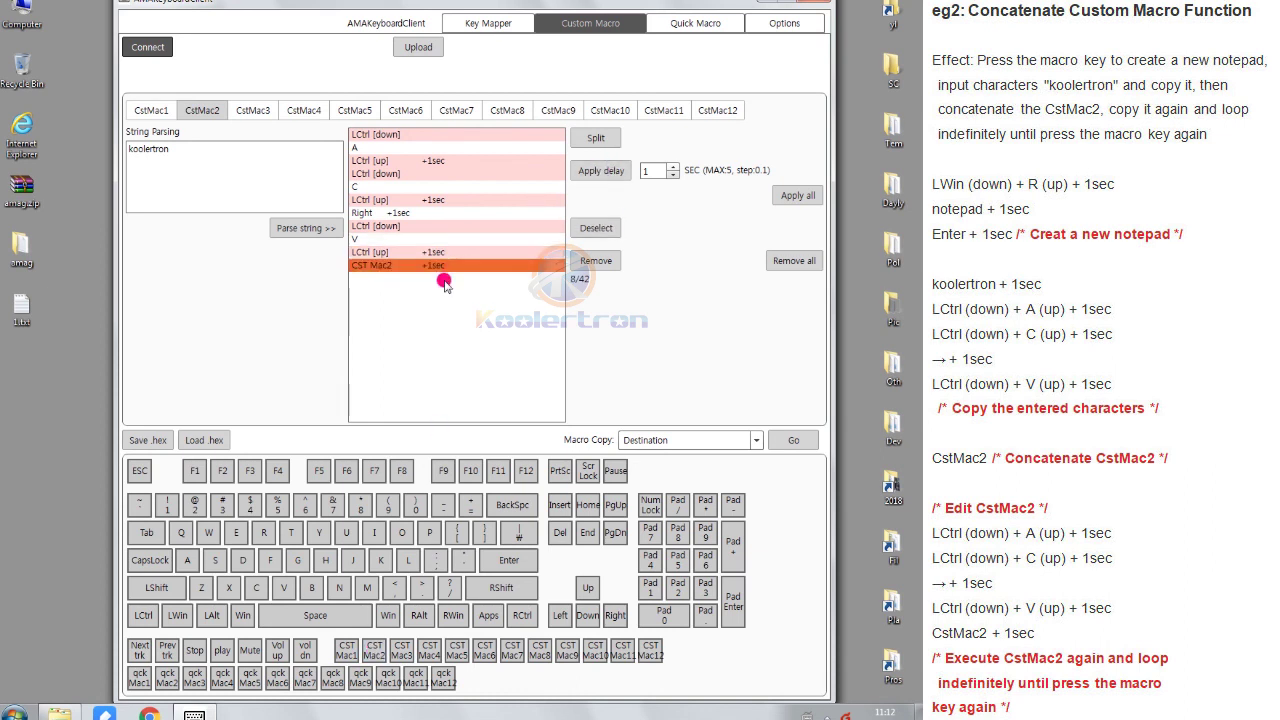
Review the ends of the CstMac1 and CstMac2 sequences and upload the custom macros to the keypad.
click(157, 115)
drag(566, 295, 570, 392)
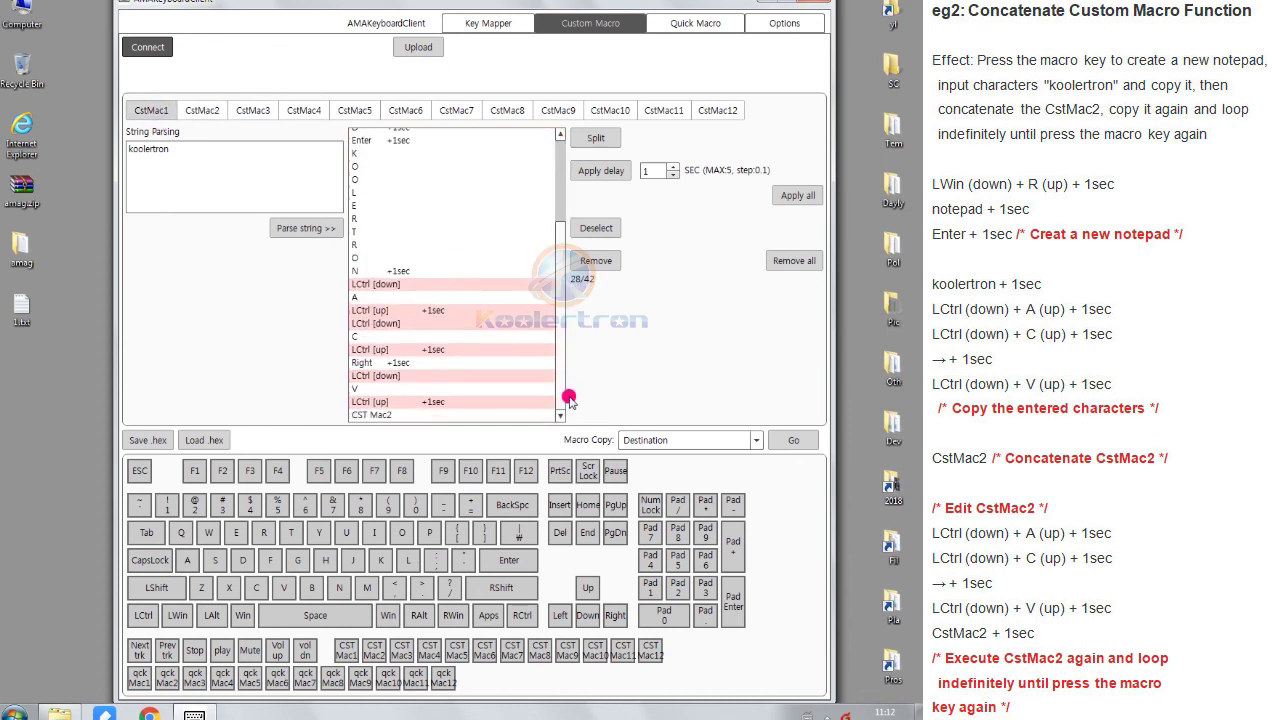
click(411, 414)
click(205, 111)
click(426, 138)
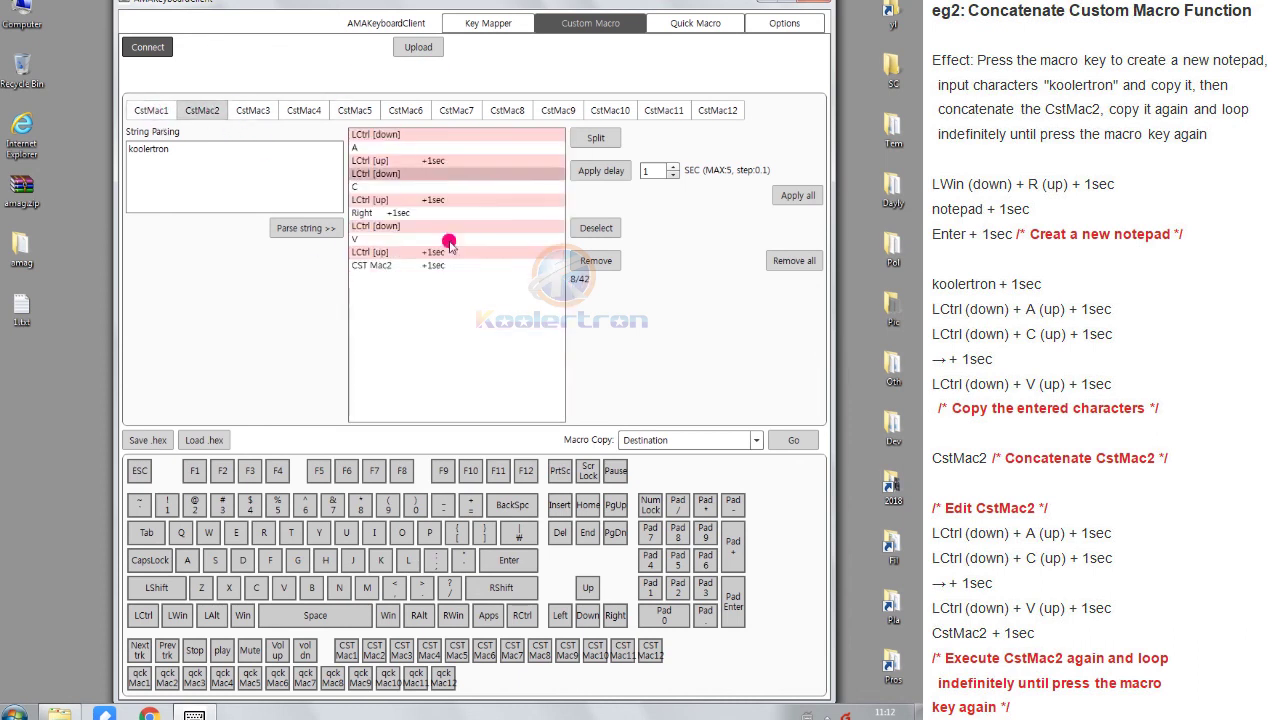
click(428, 264)
click(418, 47)
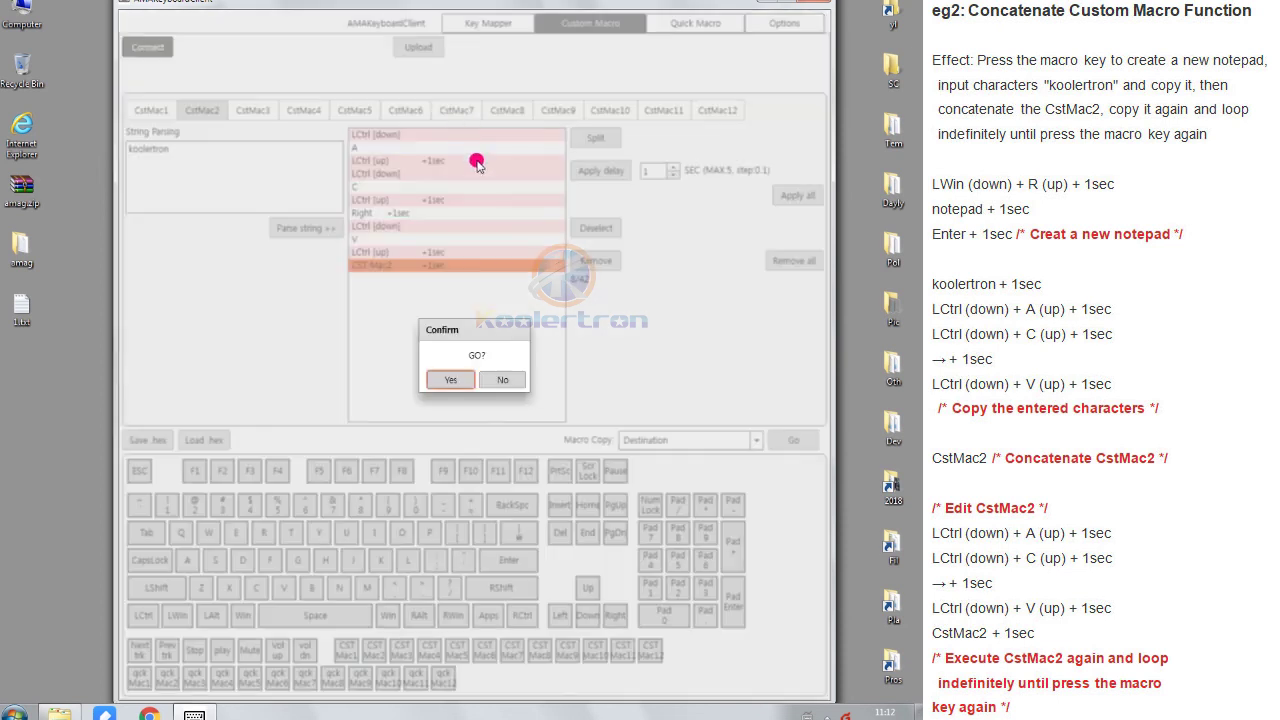
click(448, 380)
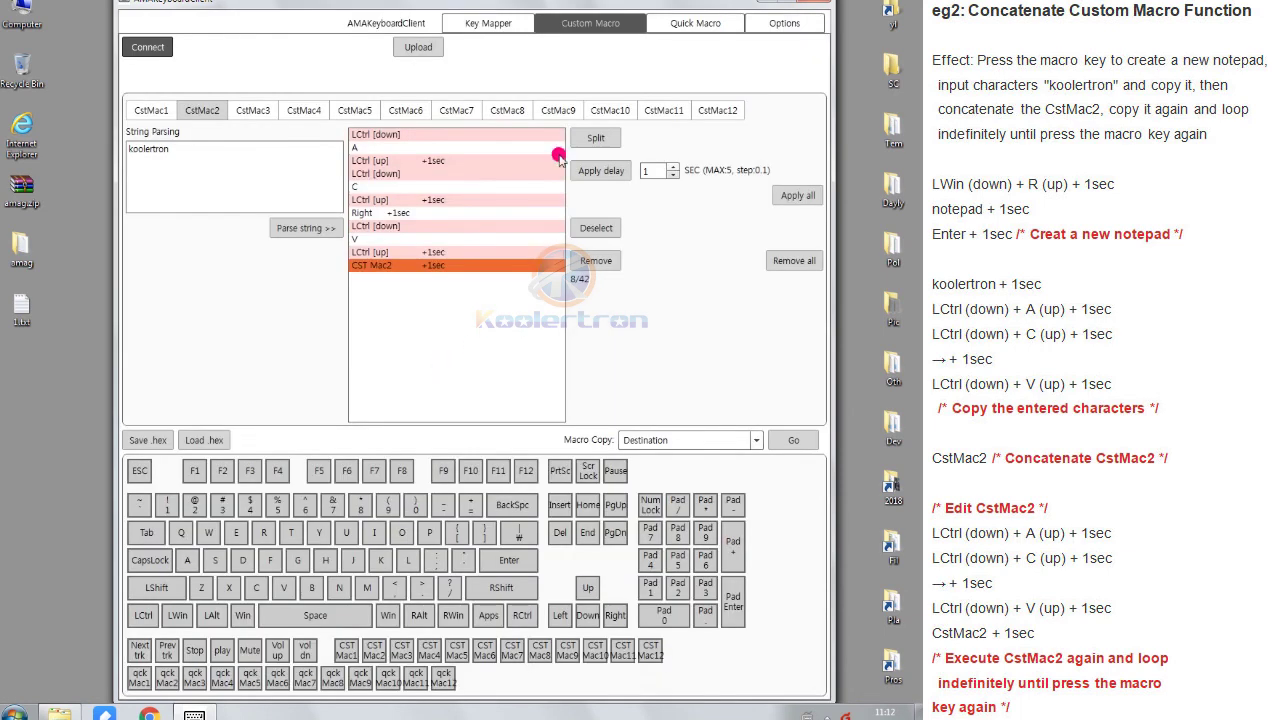
Clear the desktop, open a new Notepad, enter "koolertron", and paste a copy of it at the end.
click(790, 3)
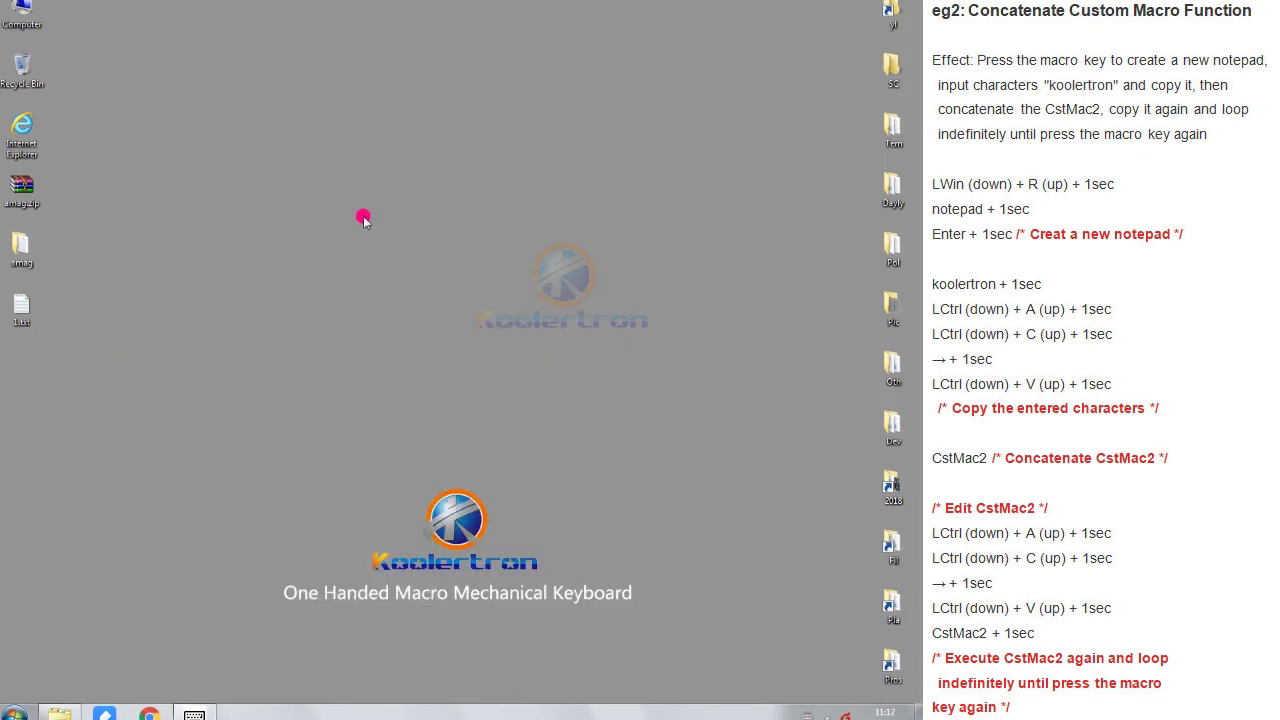
key(super+r)
text(notepad)
key(Return)
text(koolertron)
key(ctrl+a)
key(ctrl+c)
key(Right)
key(ctrl+v)
Double the Notepad text nine times by copying all of it and pasting the copy at the end.
key(ctrl+a)
key(ctrl+c)
key(Right)
key(ctrl+v)
key(ctrl+a)
key(ctrl+c)
key(Right)
key(ctrl+v)
key(ctrl+a)
key(ctrl+c)
key(Right)
key(ctrl+v)
key(ctrl+a)
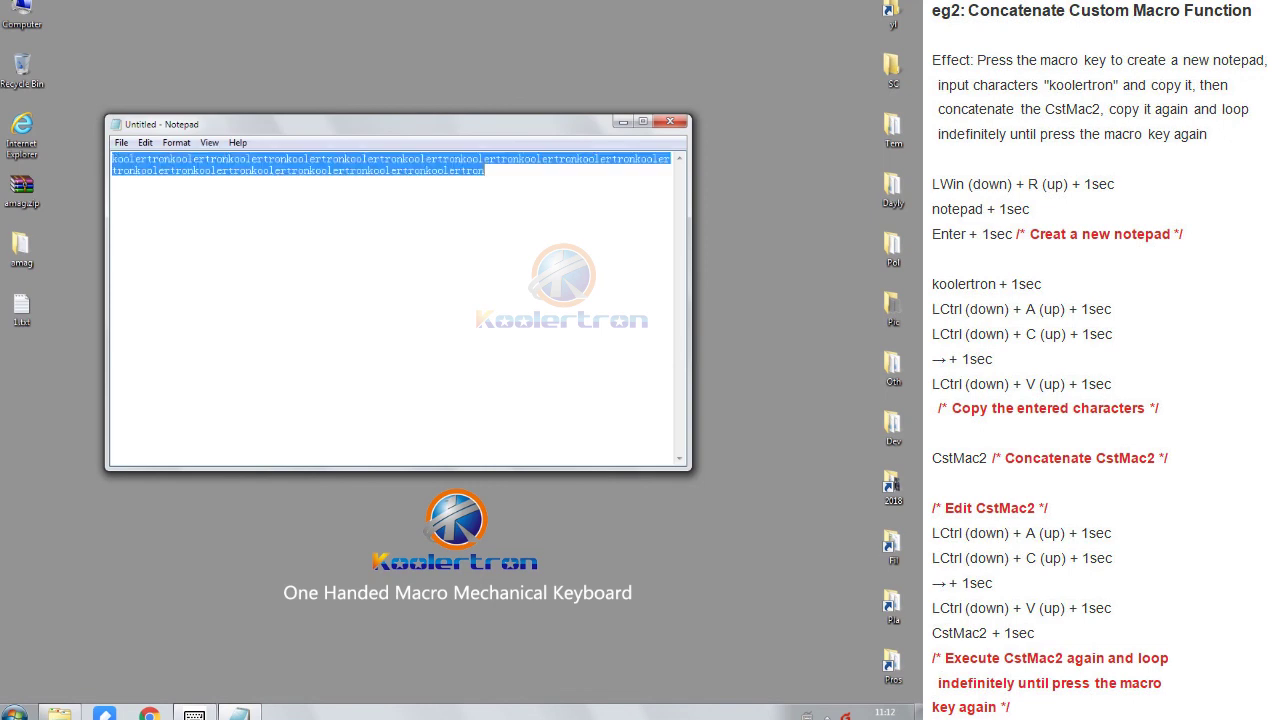
key(ctrl+c)
key(Right)
key(ctrl+v)
key(ctrl+a)
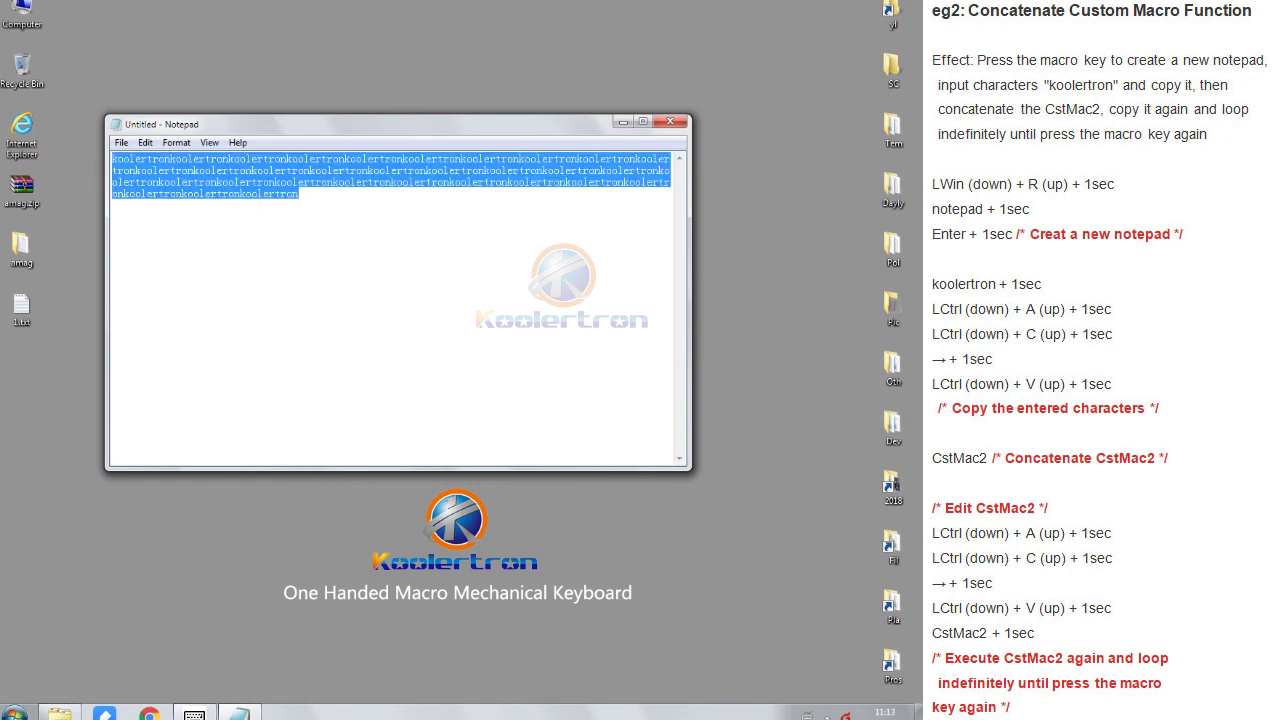
key(ctrl+c)
key(Right)
key(ctrl+v)
key(ctrl+a)
key(ctrl+c)
key(Right)
key(ctrl+v)
key(ctrl+a)
key(ctrl+c)
key(Right)
key(ctrl+v)
key(ctrl+a)
key(ctrl+c)
key(Right)
key(ctrl+v)
key(ctrl+a)
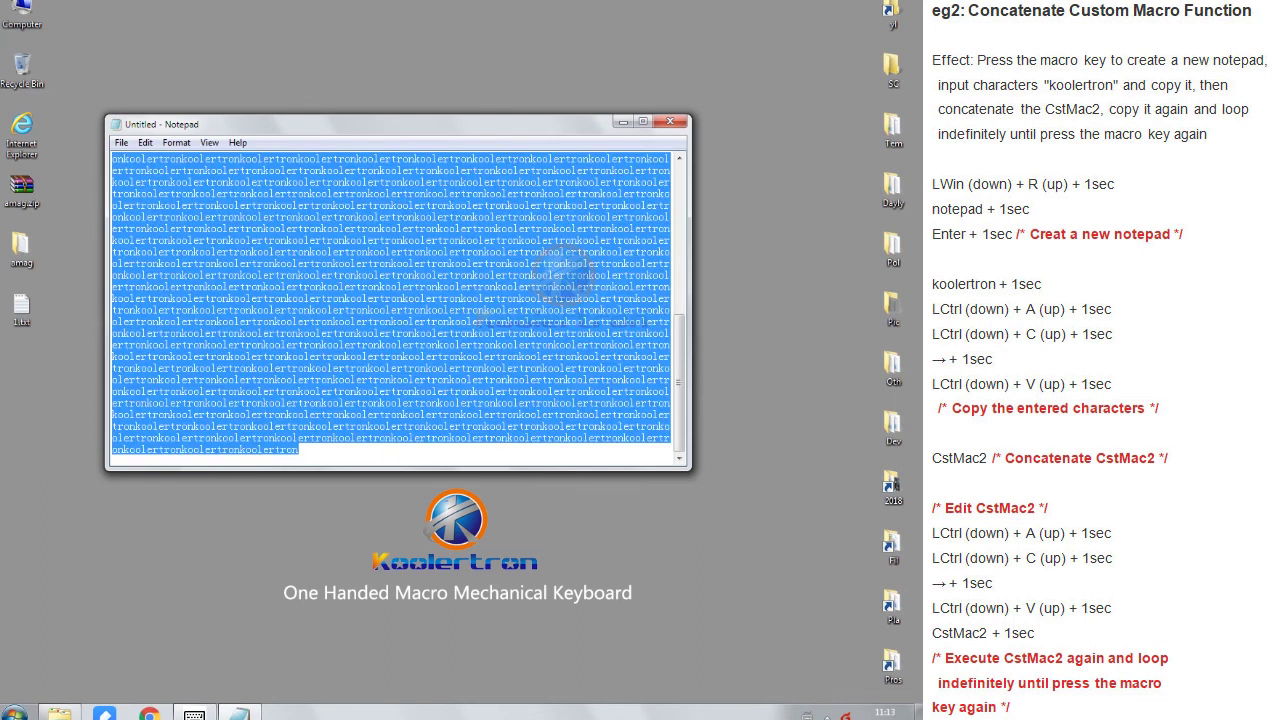
key(ctrl+c)
key(Right)
key(ctrl+v)
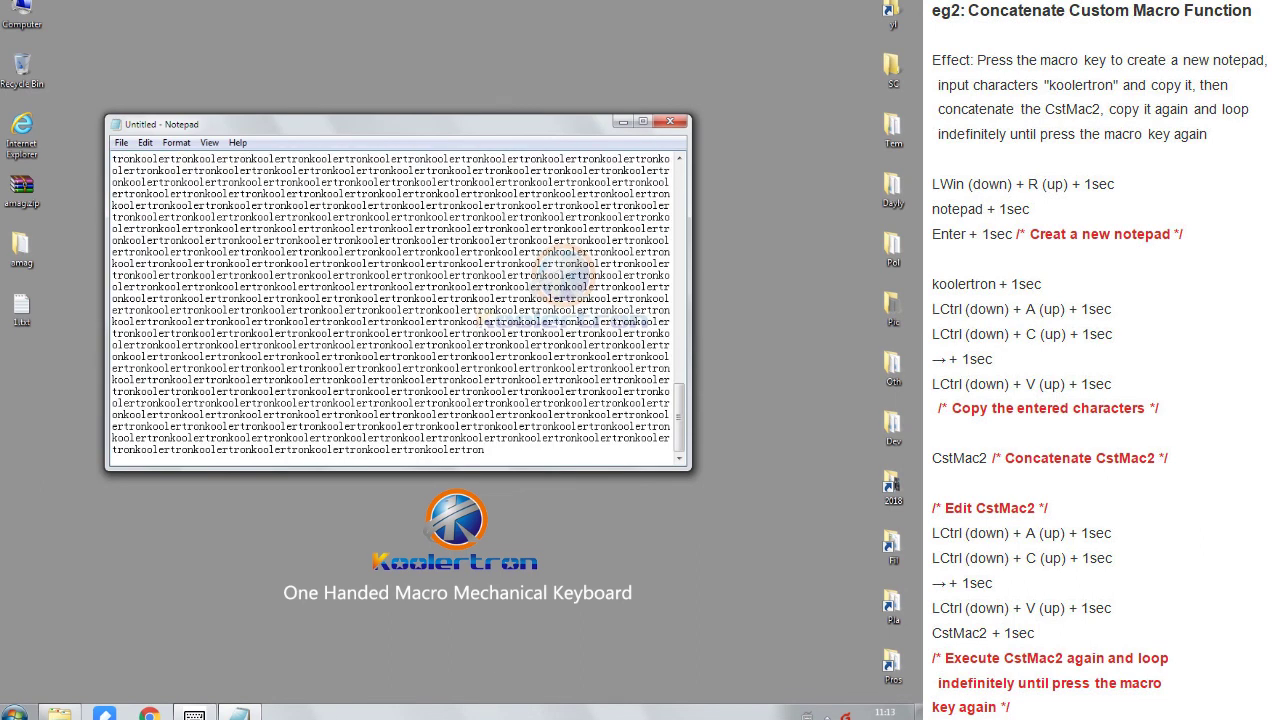